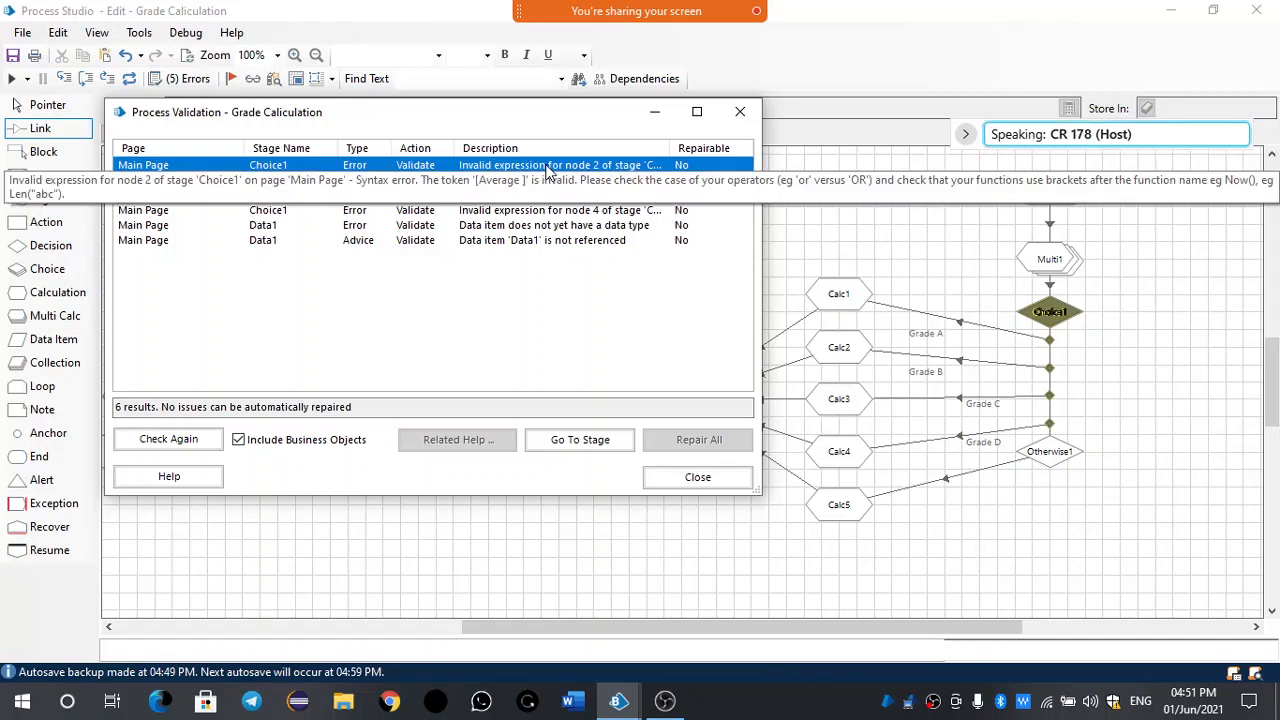
Close the validation results and change the Calc1 stage's expression to "GradeA", without a space.
click(739, 113)
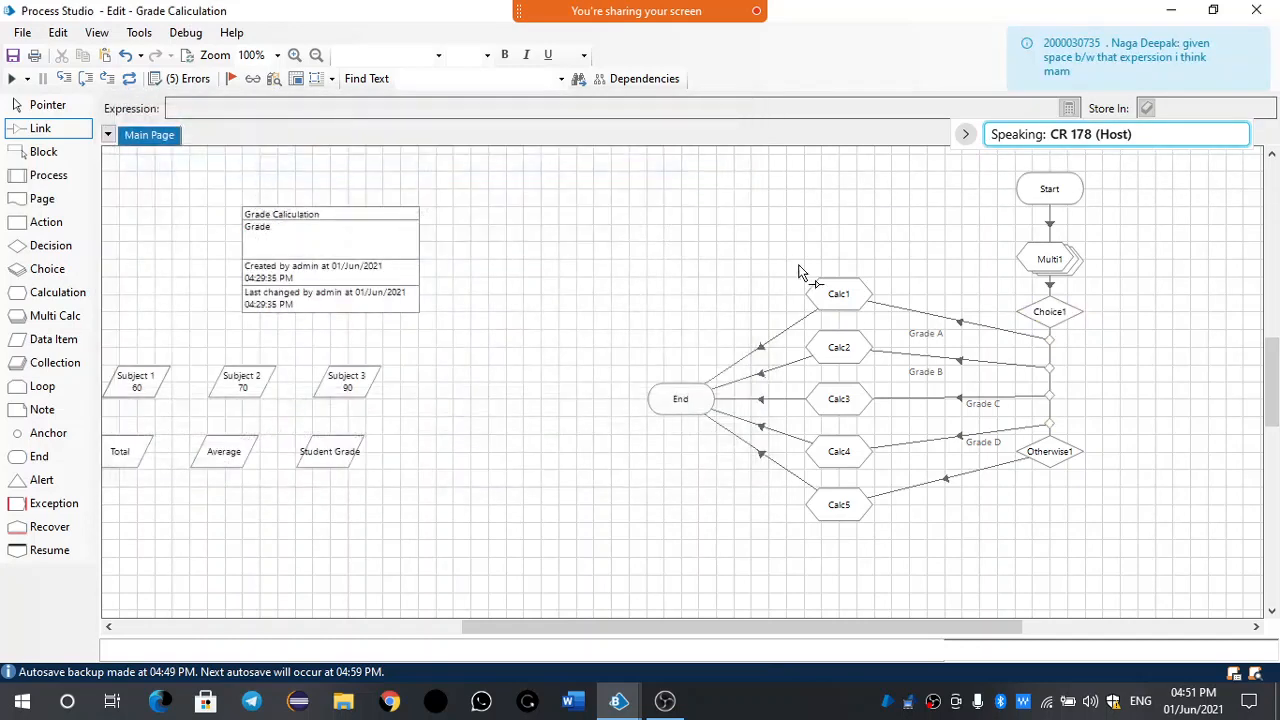
click(47, 104)
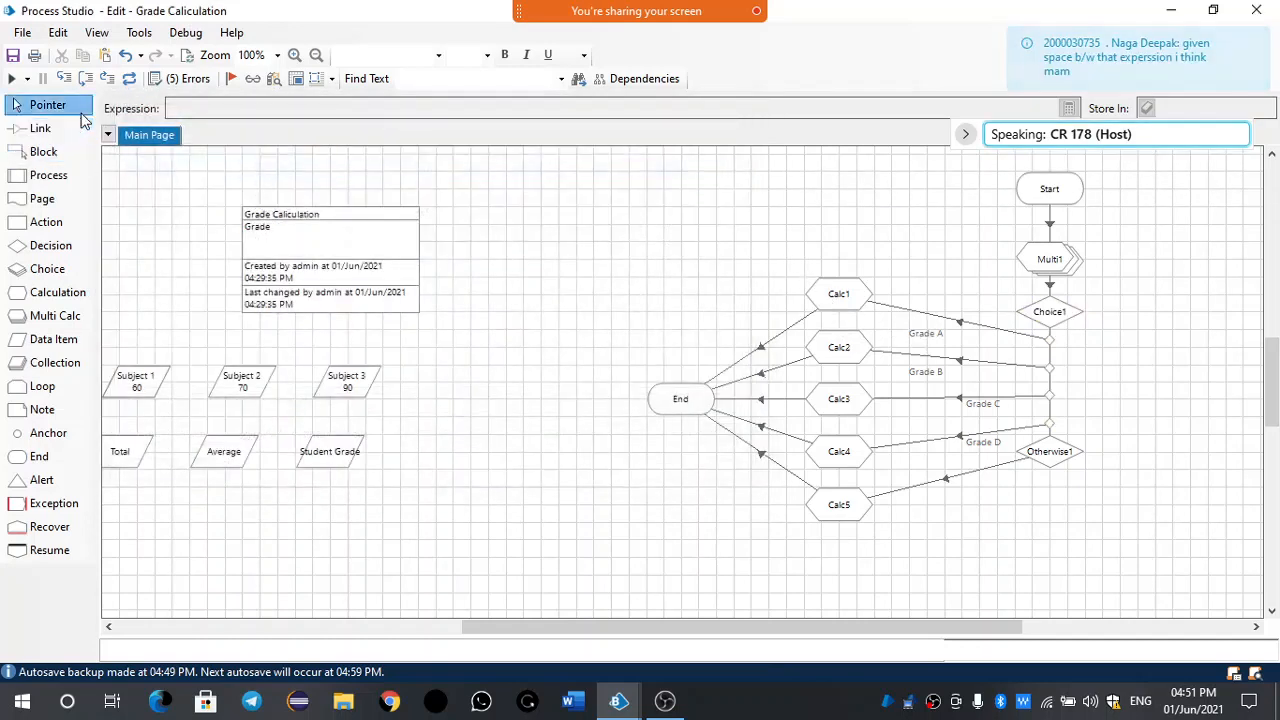
double_click(855, 305)
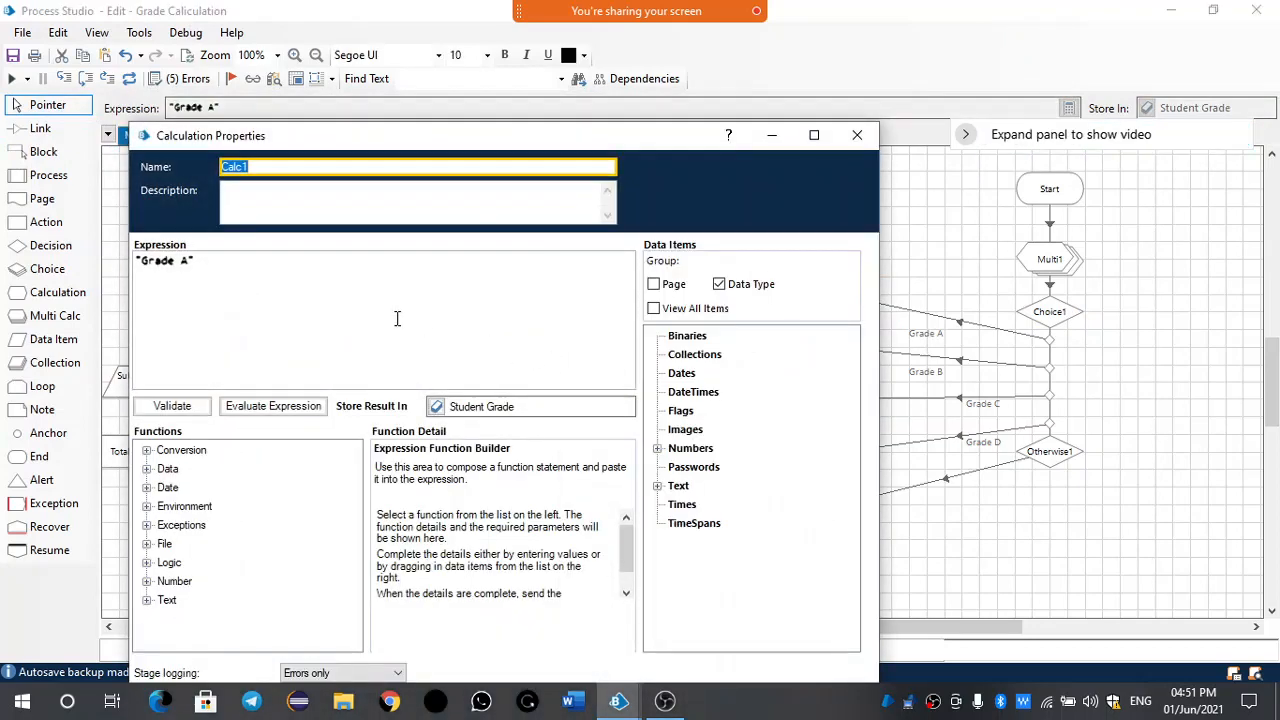
drag(676, 135, 671, 110)
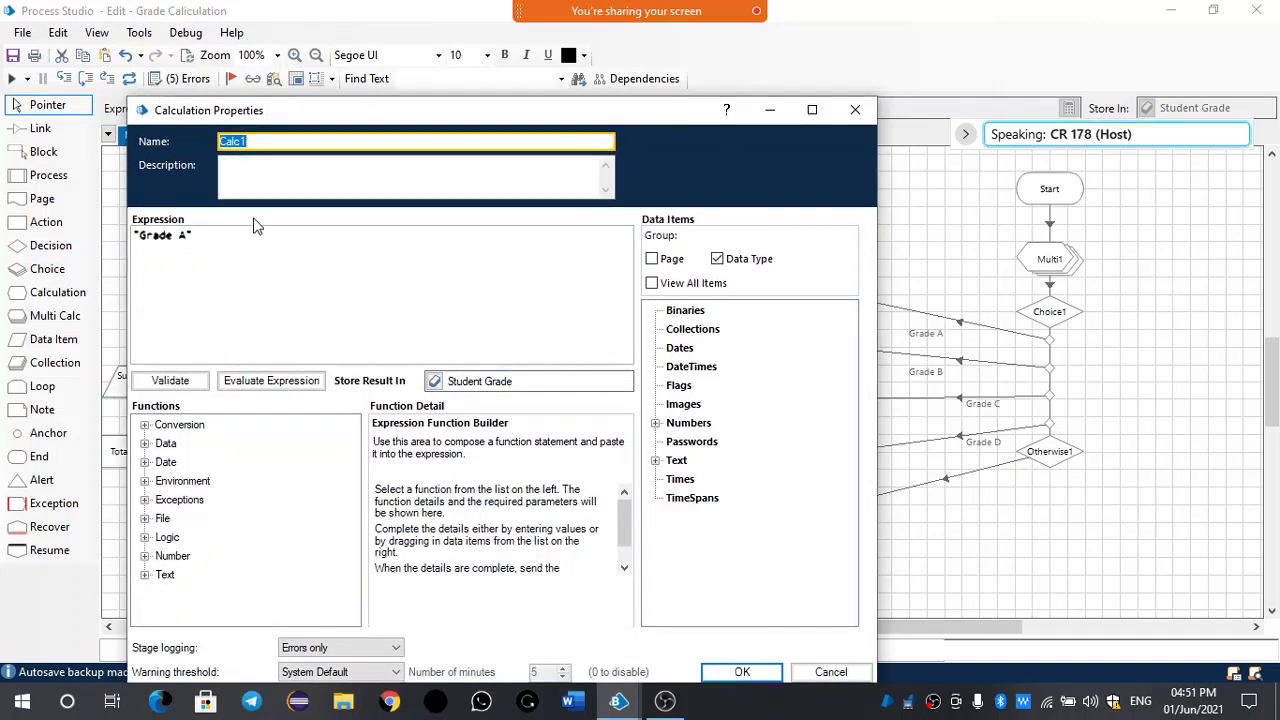
click(175, 237)
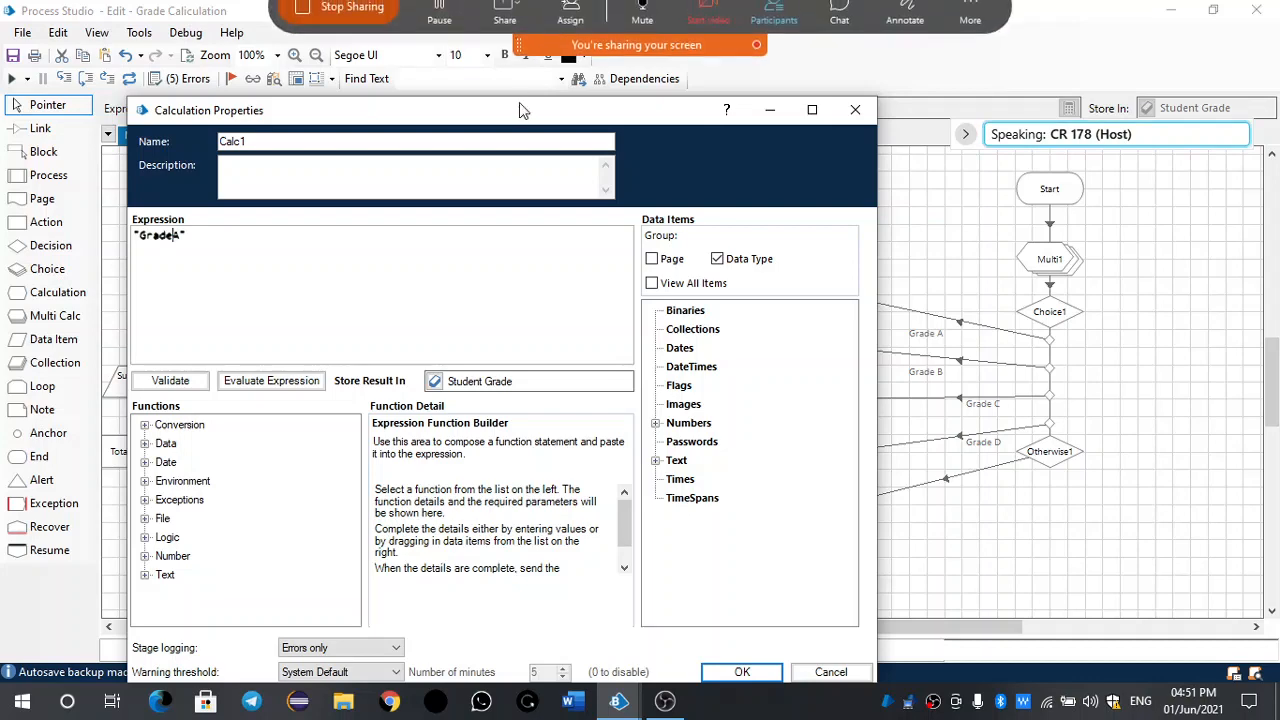
drag(519, 104, 519, 58)
click(740, 625)
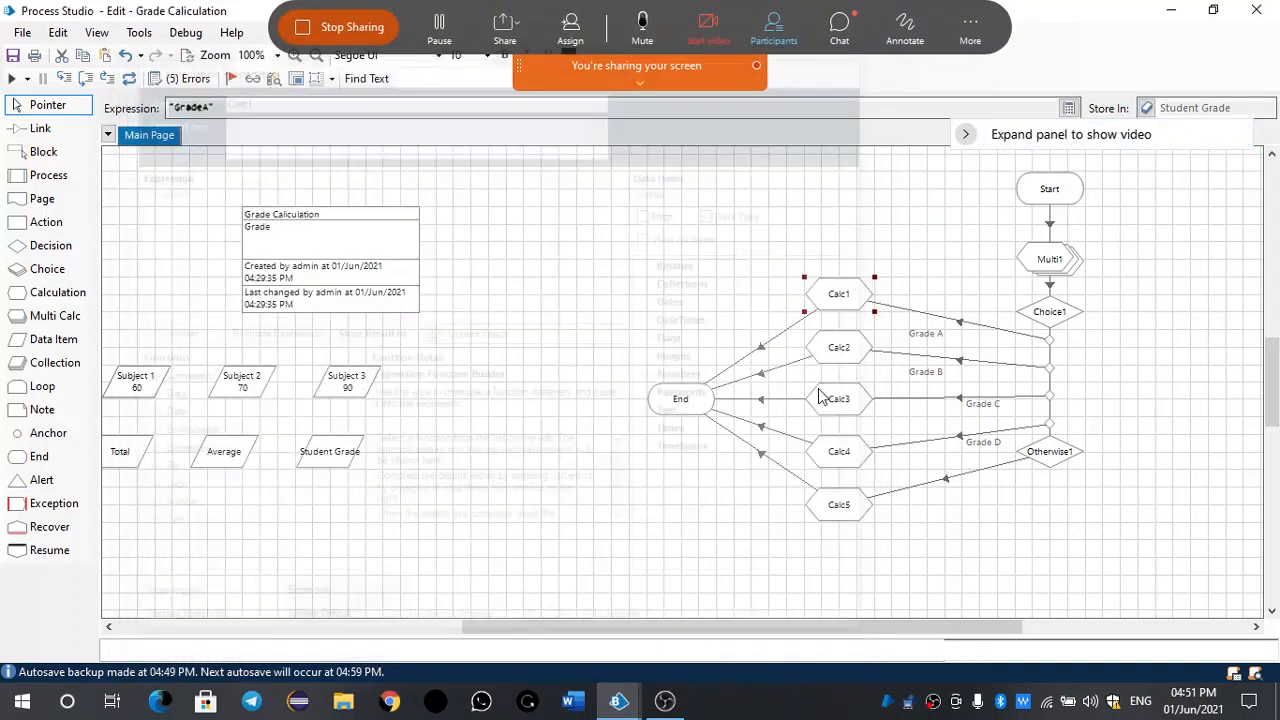
Change the Calc2 stage's expression to "GradeB", without a space.
double_click(843, 360)
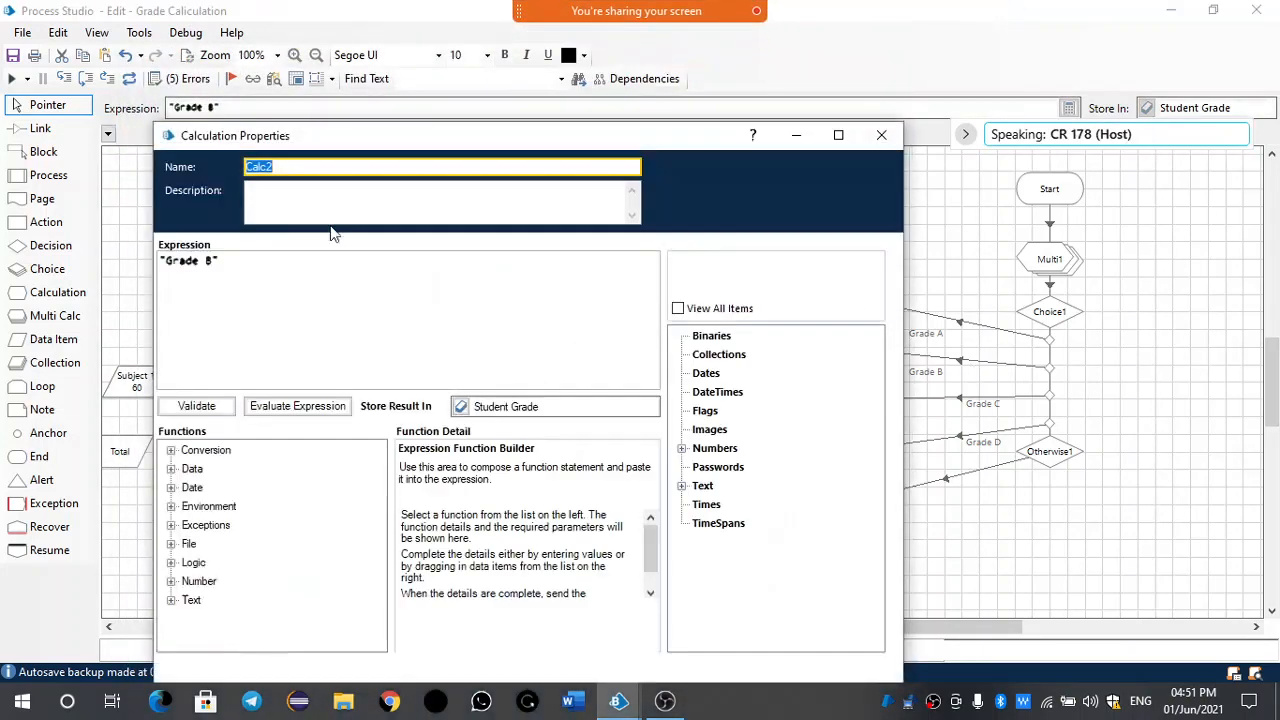
click(207, 262)
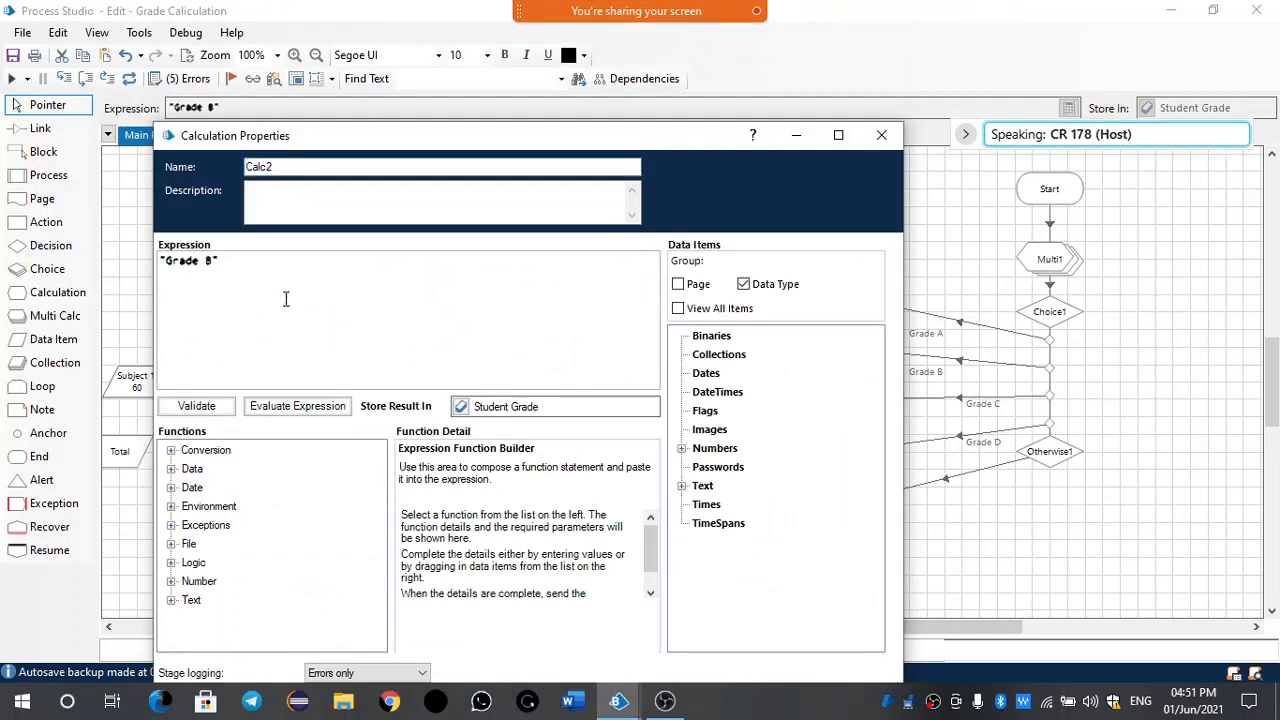
key(BackSpace)
drag(606, 136, 632, 63)
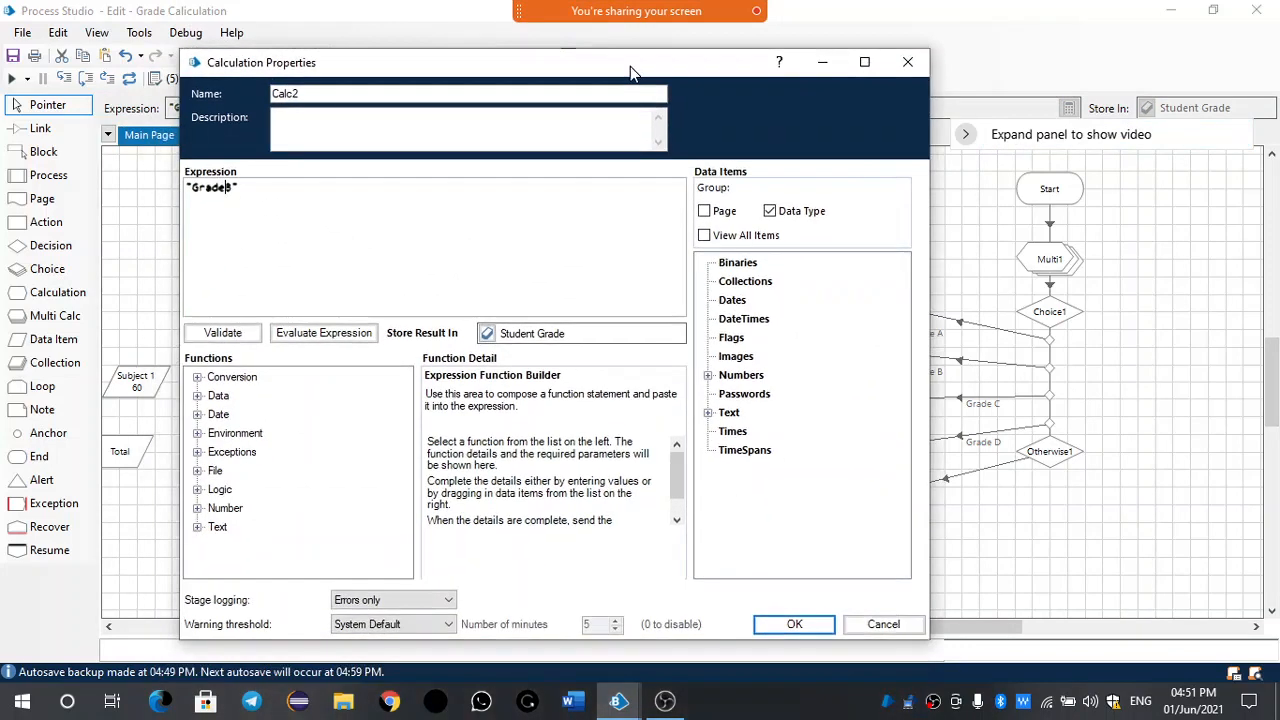
click(790, 625)
Change the Calc3 stage's expression to "GradeC", without a space.
double_click(843, 400)
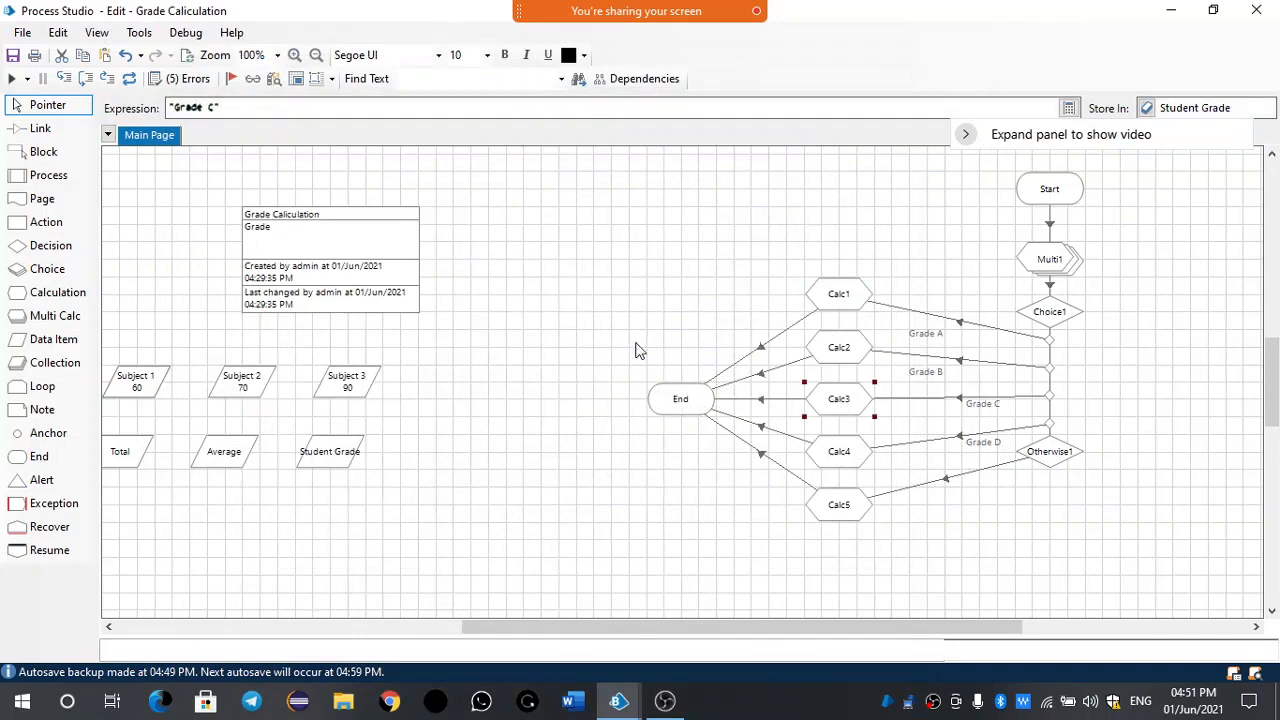
click(86, 166)
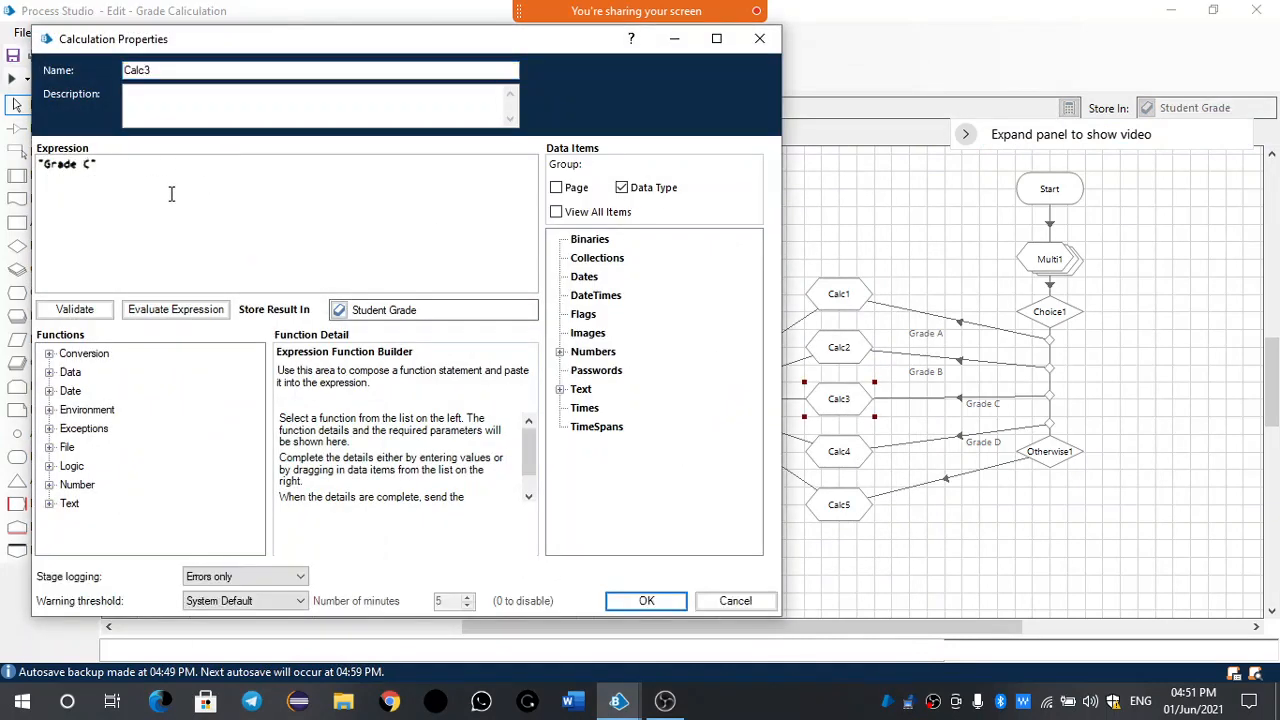
click(628, 605)
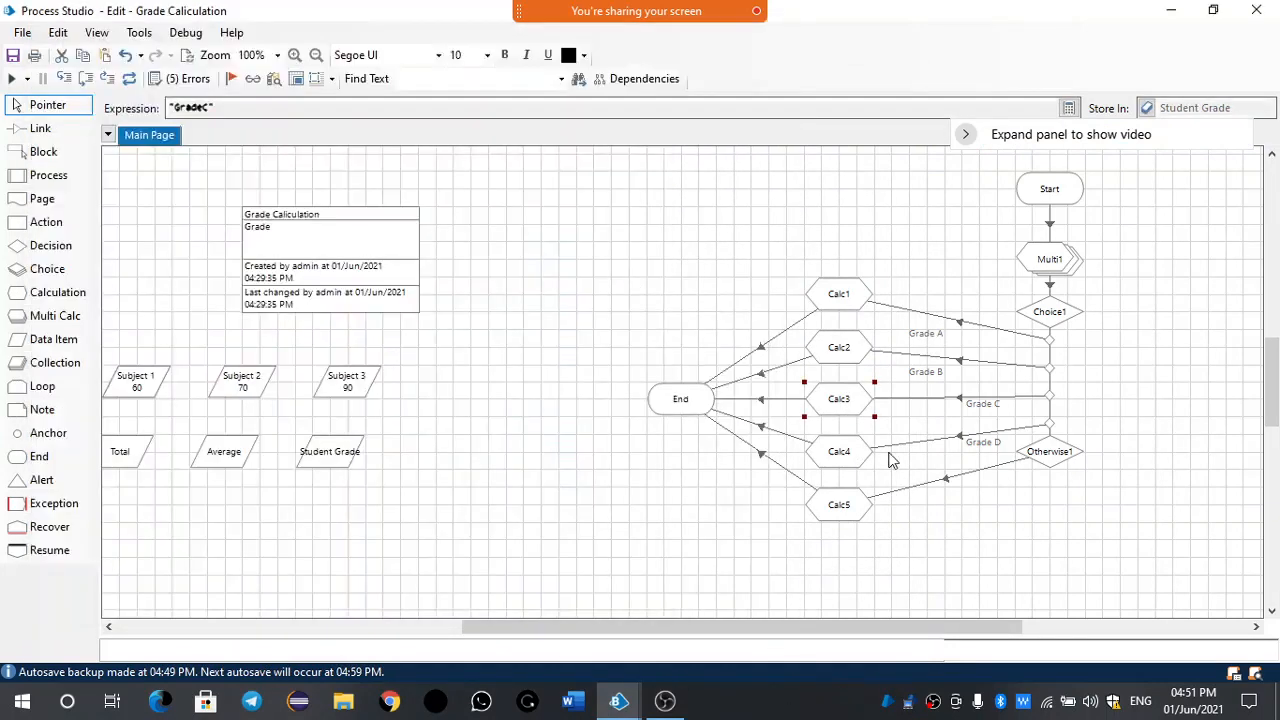
Change the Calc4 stage's expression to "GradeD", without a space.
click(843, 457)
double_click(843, 457)
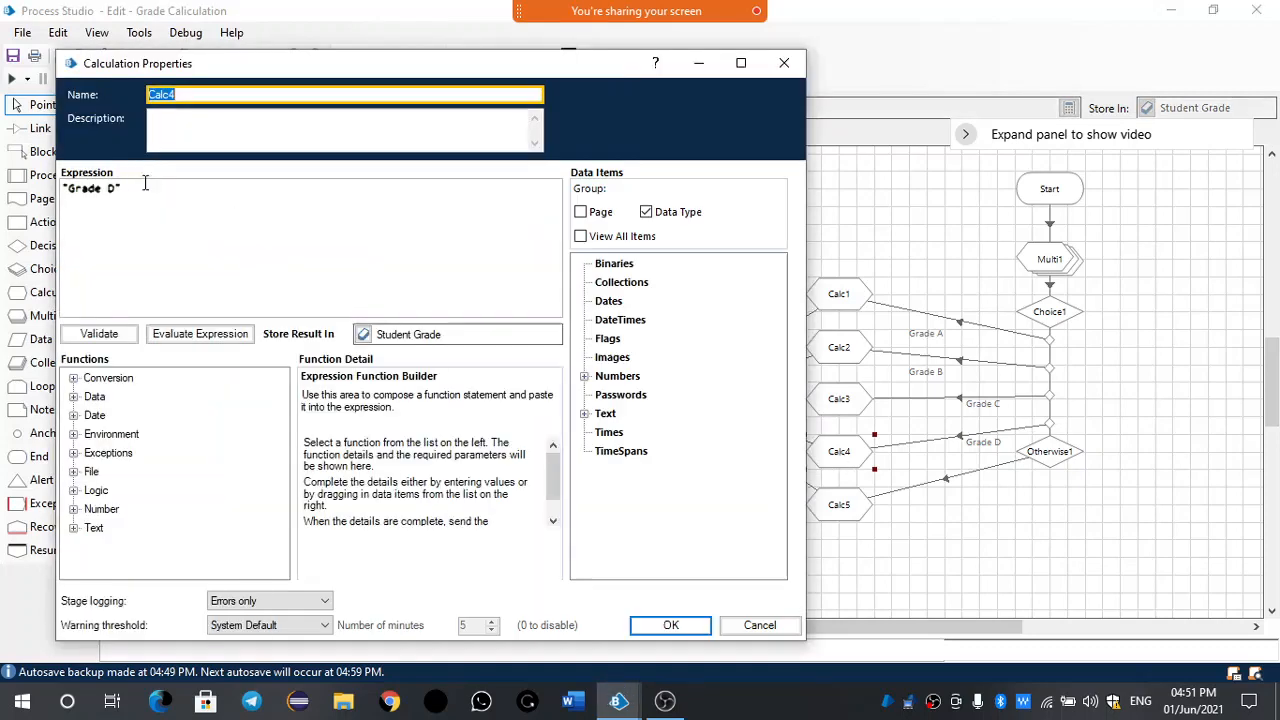
click(106, 191)
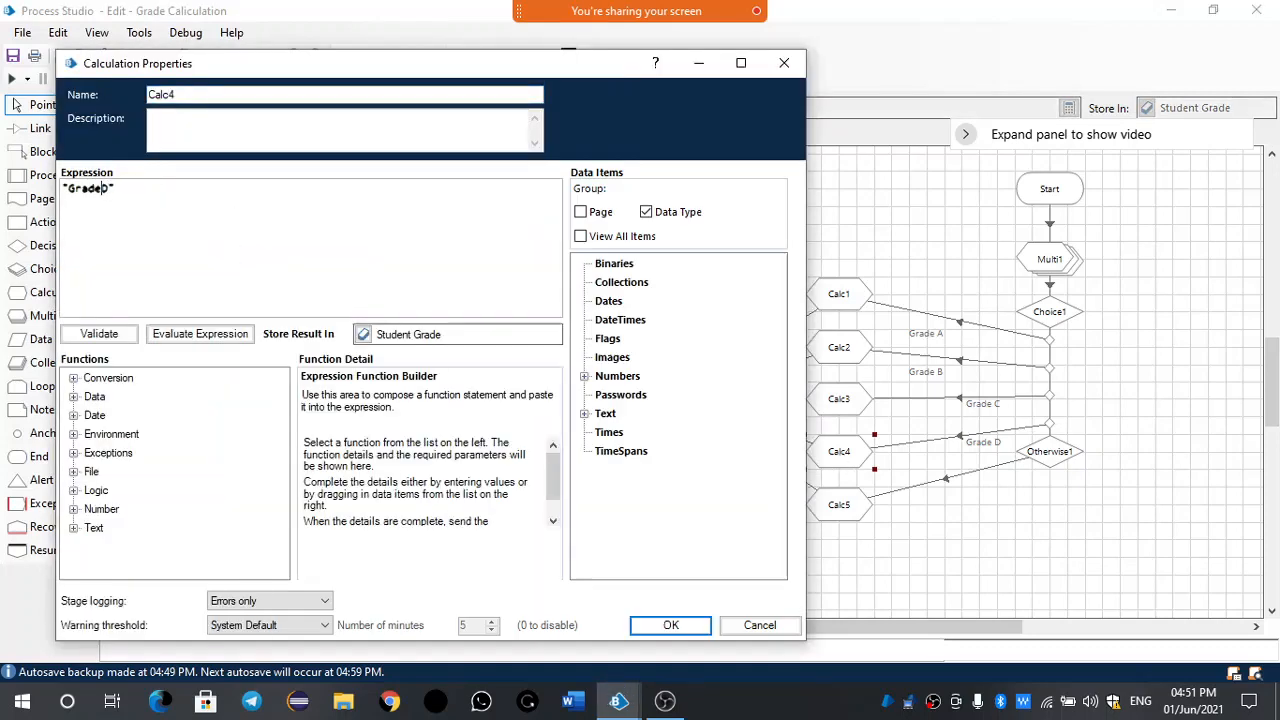
click(671, 625)
Check the Calc5 stage's expression for spaces, close its properties and deselect the stage.
click(845, 508)
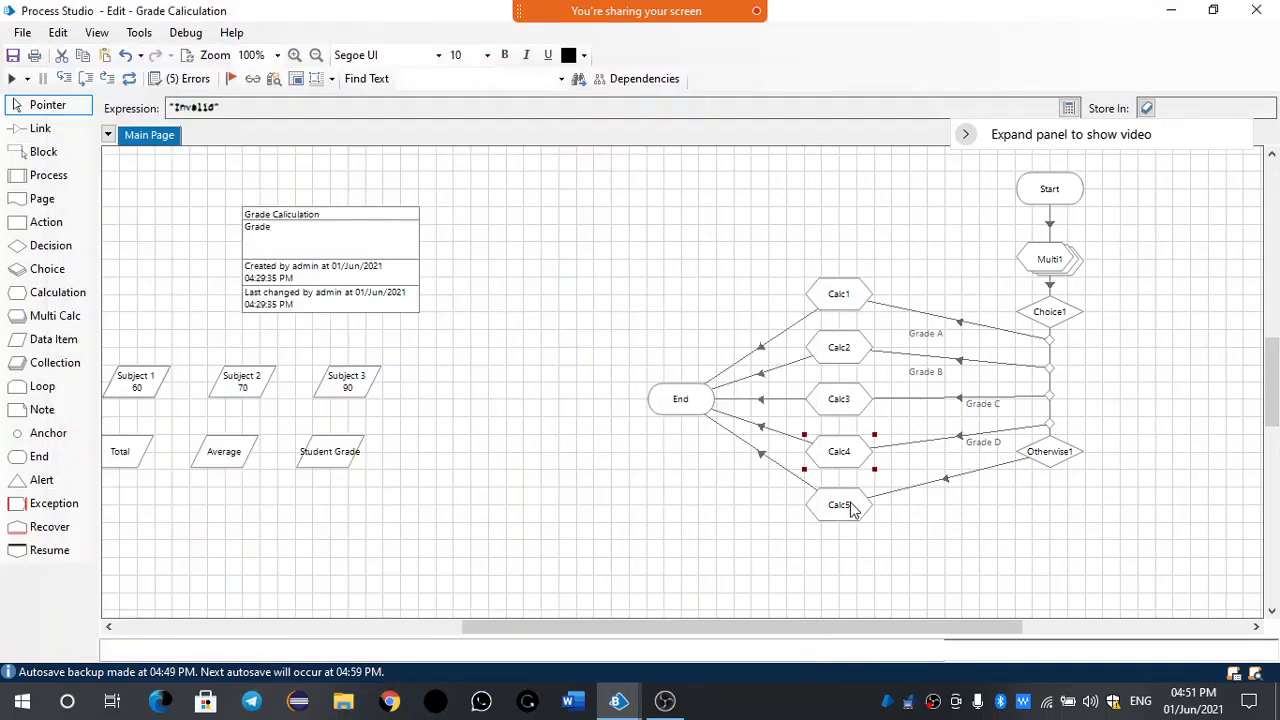
double_click(845, 508)
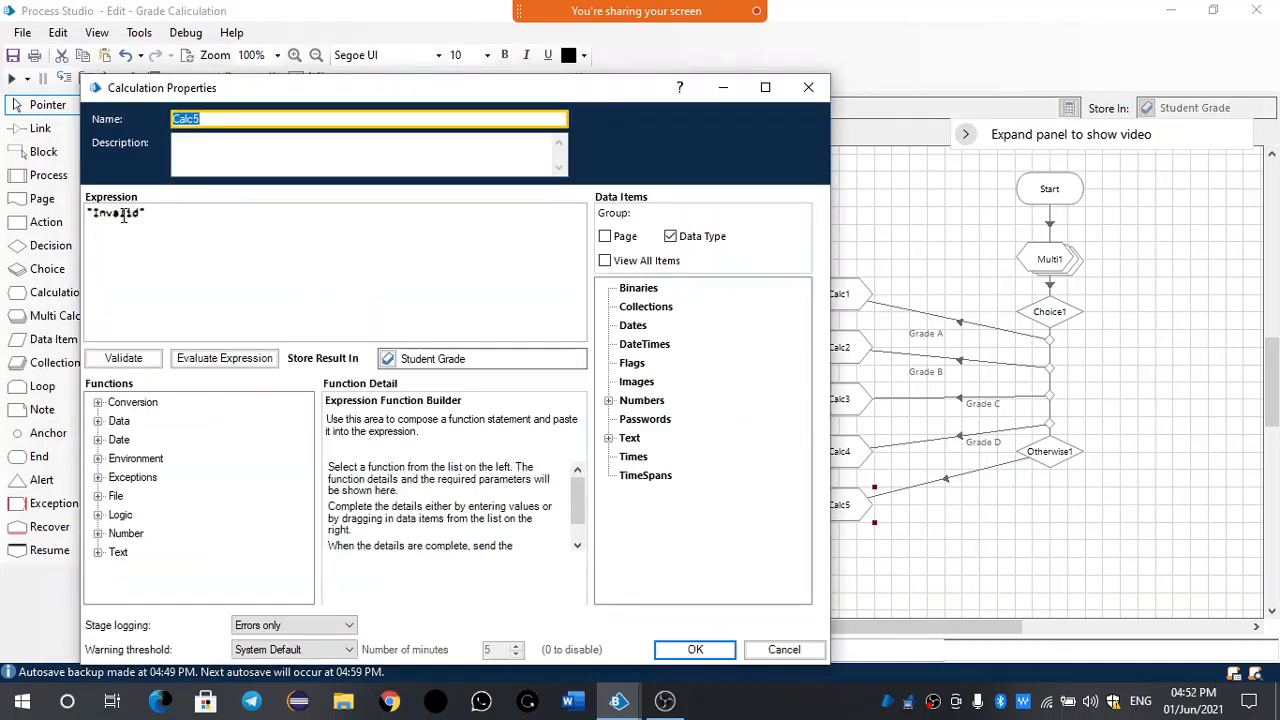
click(695, 650)
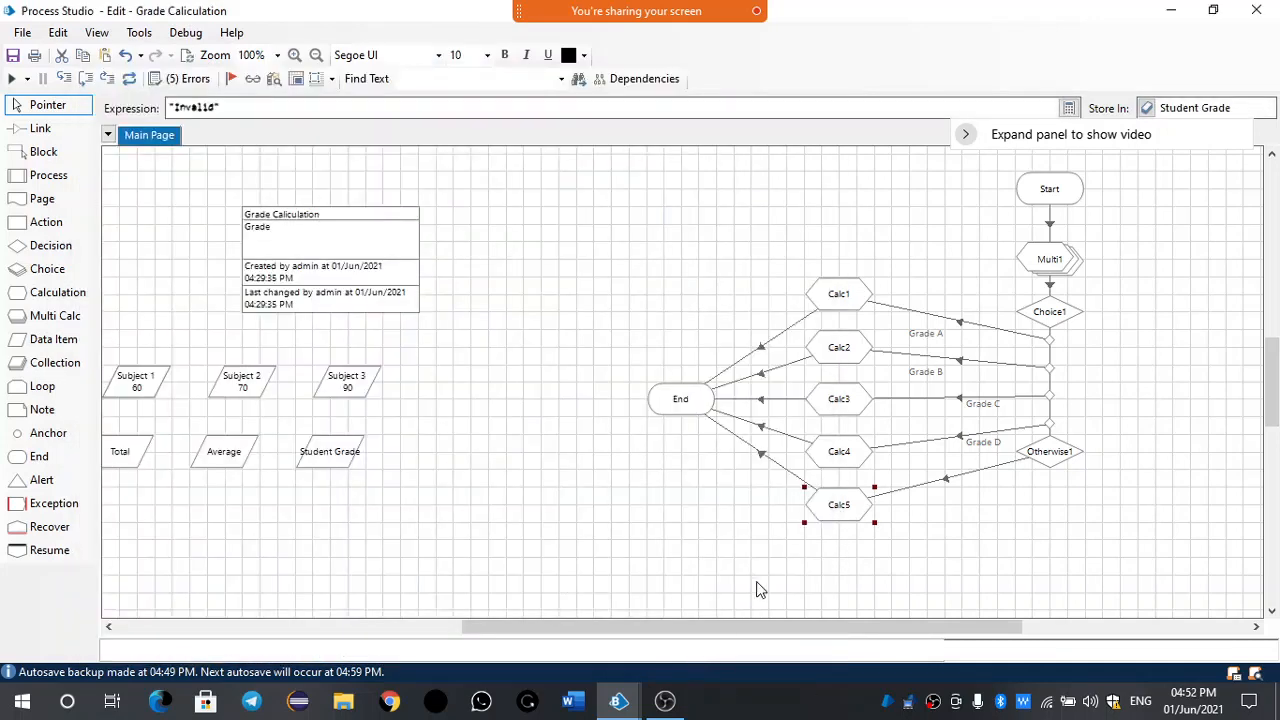
click(707, 549)
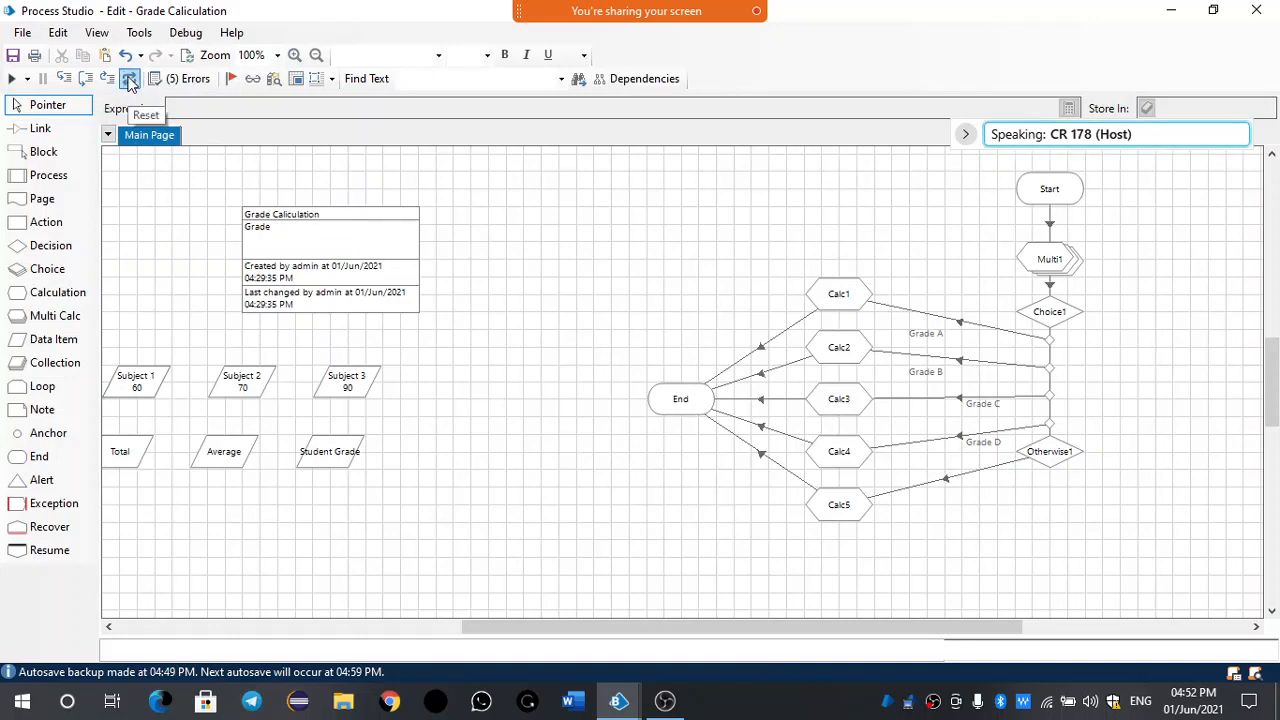
Review the process validation errors for the Choice1 nodes, read their full descriptions and close the results.
click(190, 80)
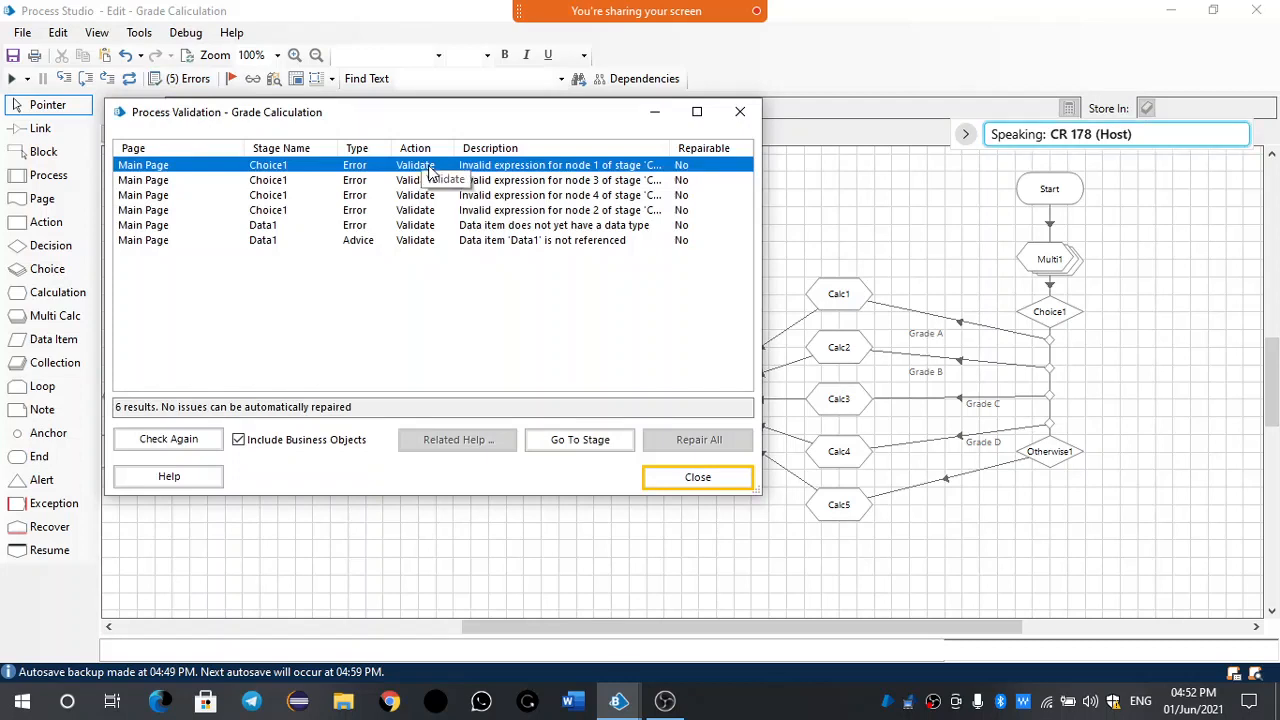
double_click(432, 167)
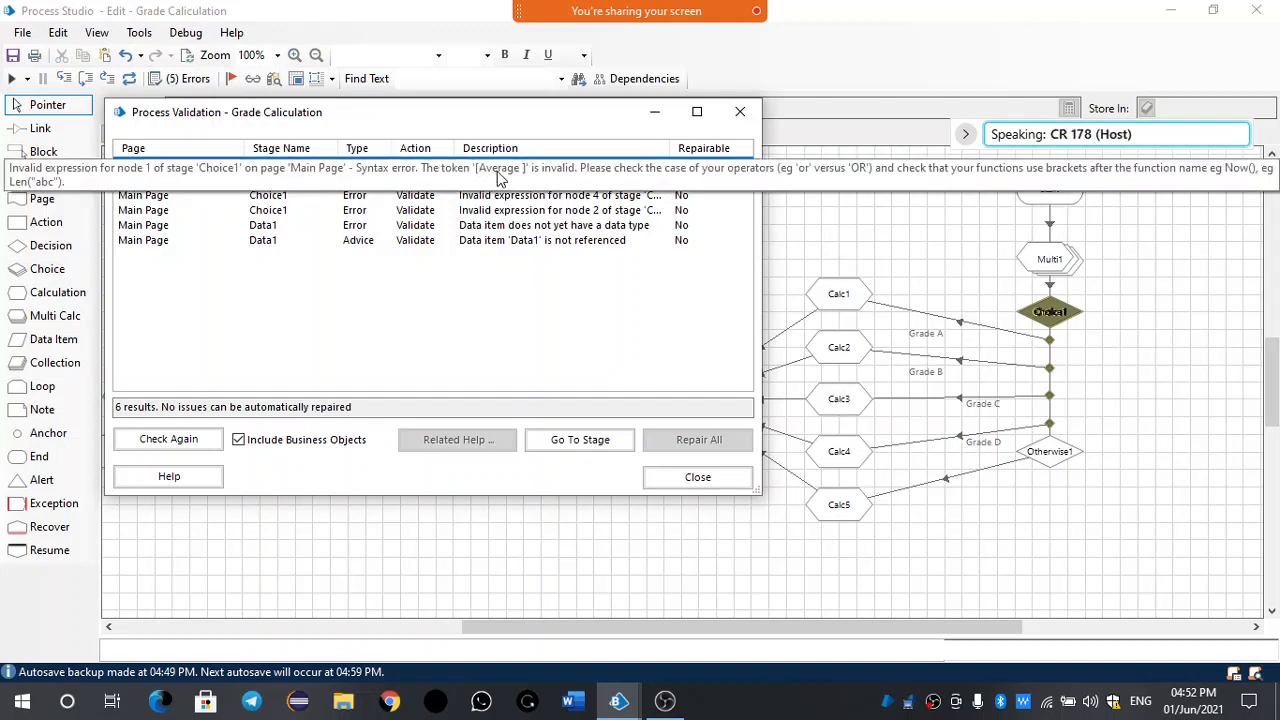
click(500, 177)
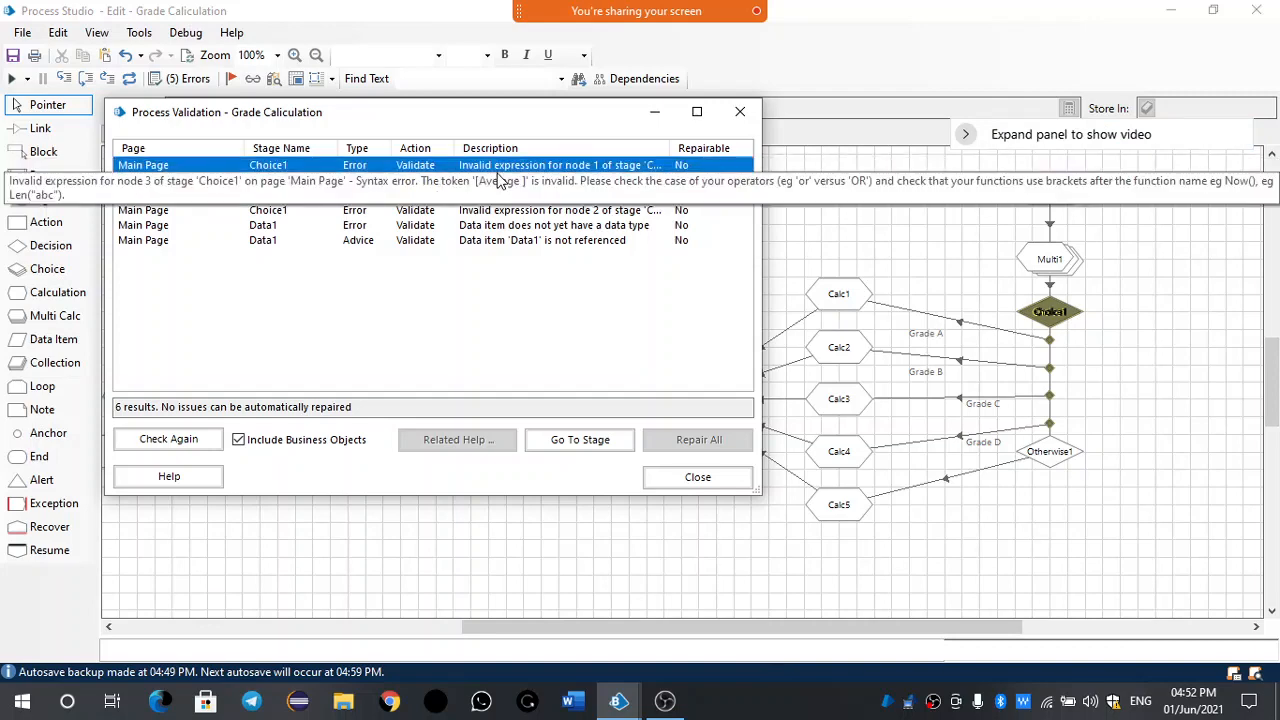
click(740, 111)
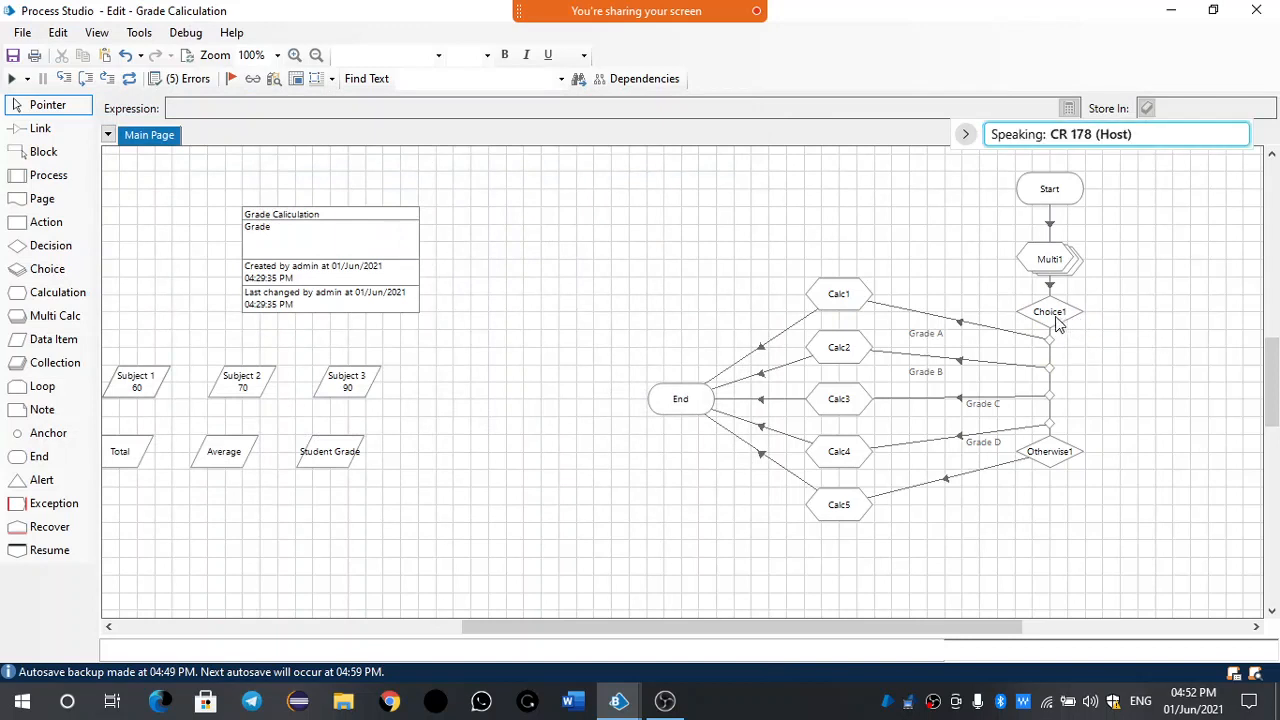
Open the Choice1 properties and remove the space inside the first [Average ] reference of the Grade A criterion.
click(1053, 318)
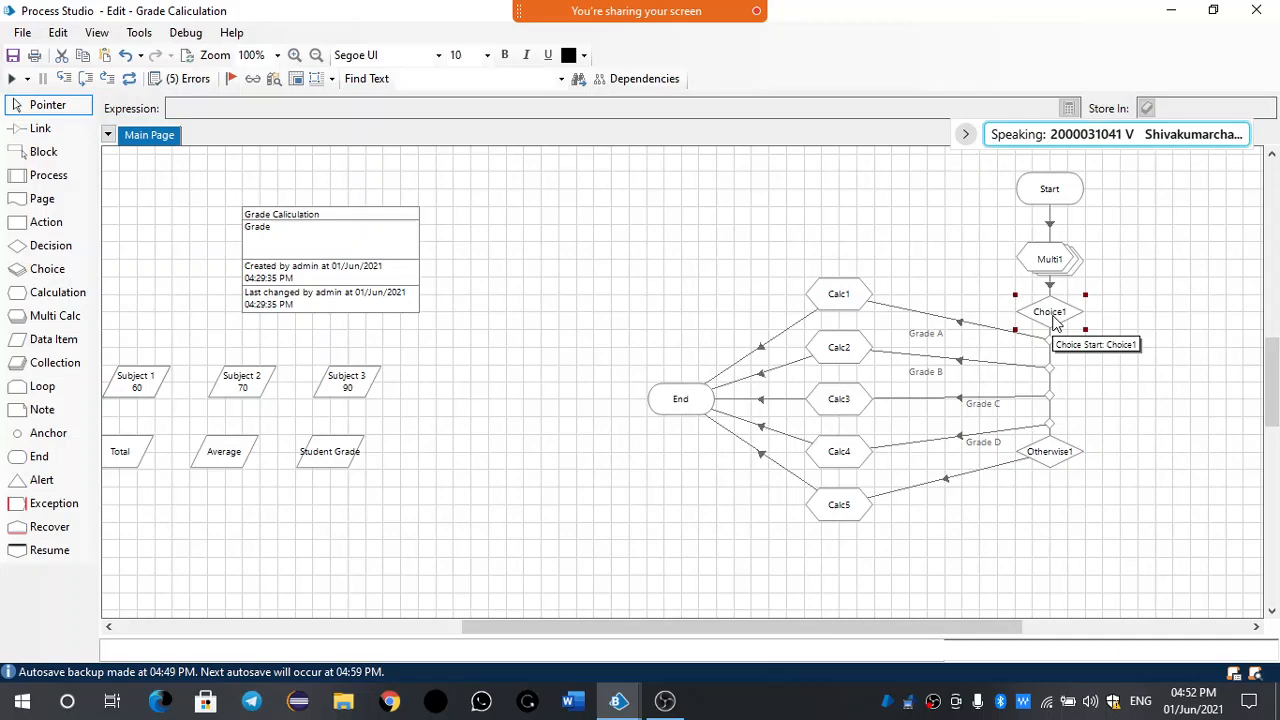
double_click(1049, 320)
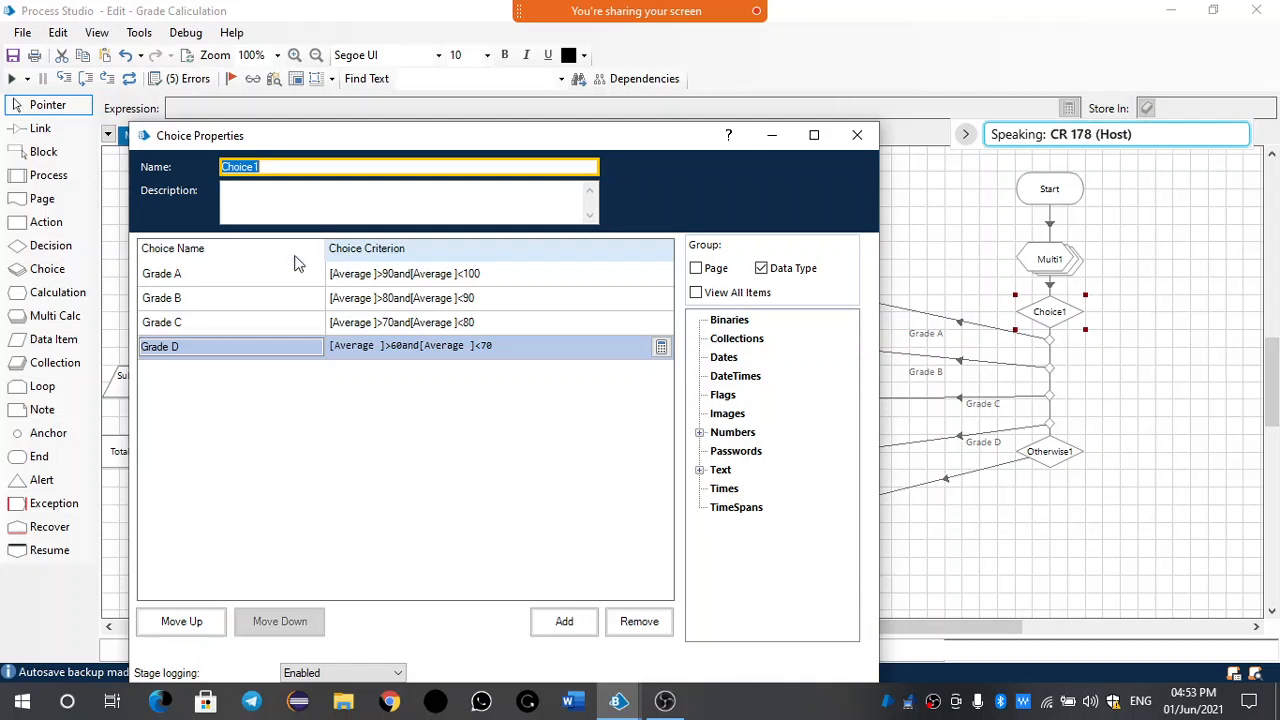
click(163, 275)
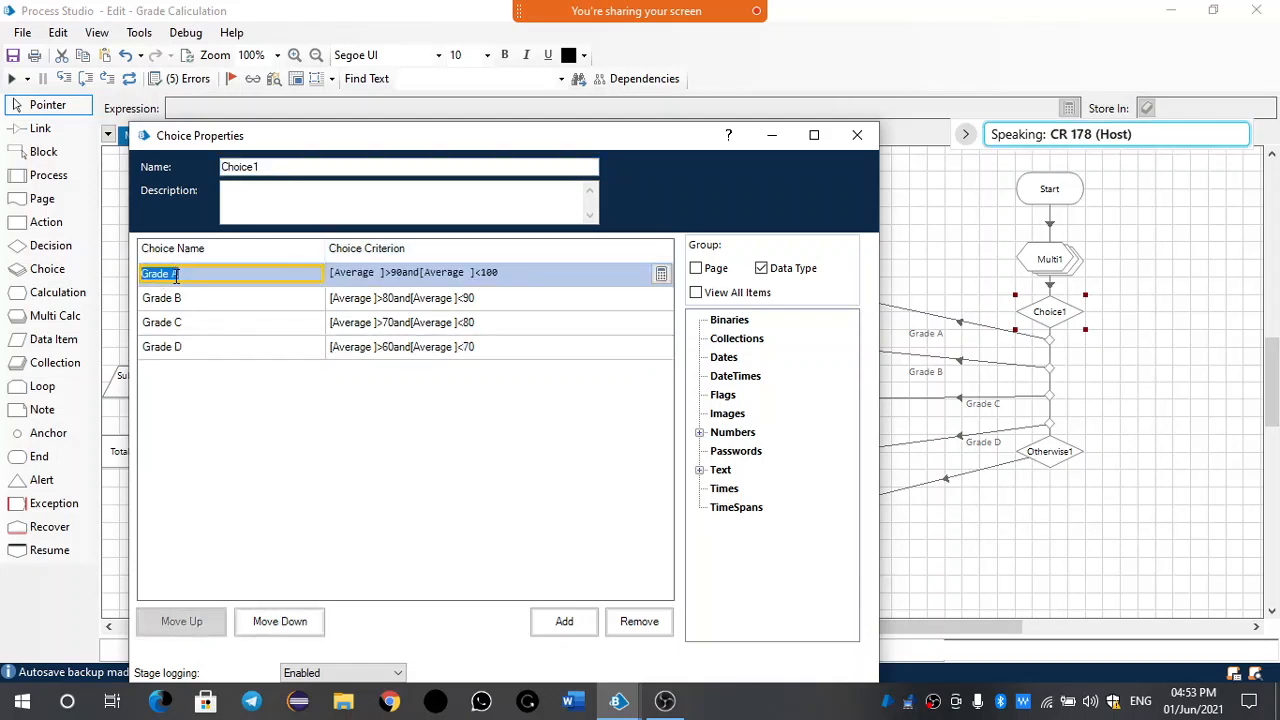
click(172, 274)
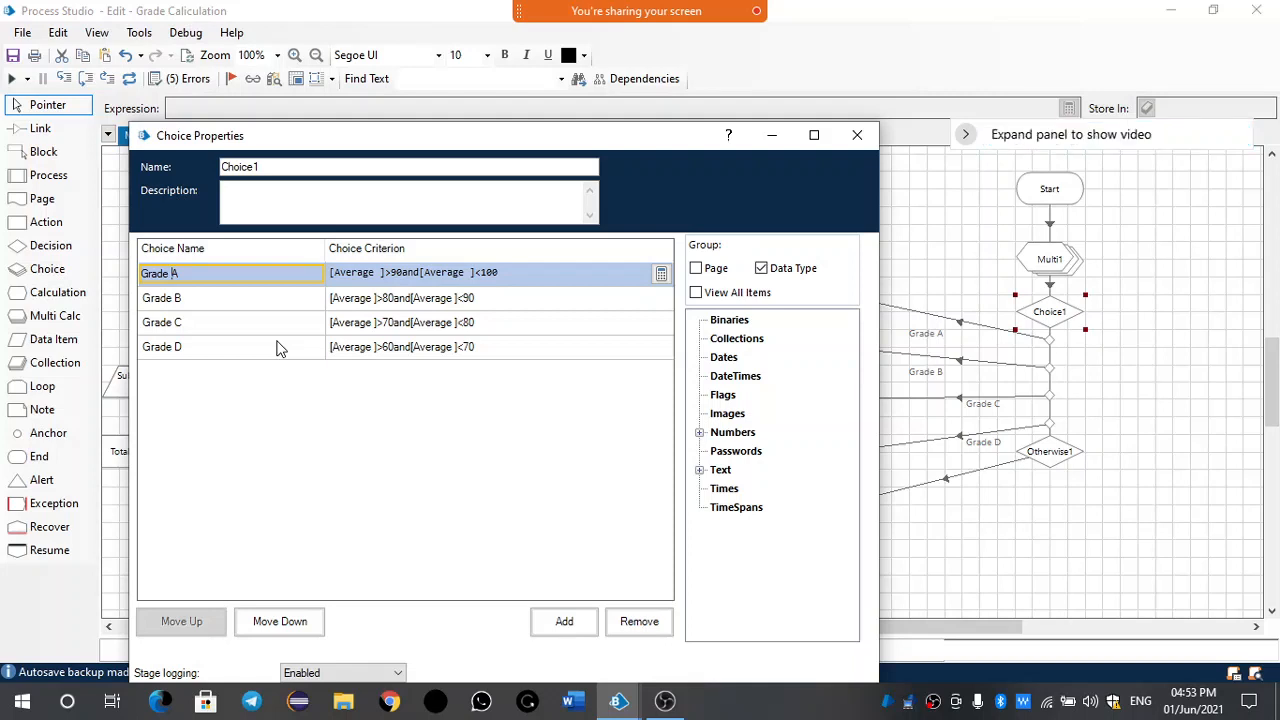
click(384, 272)
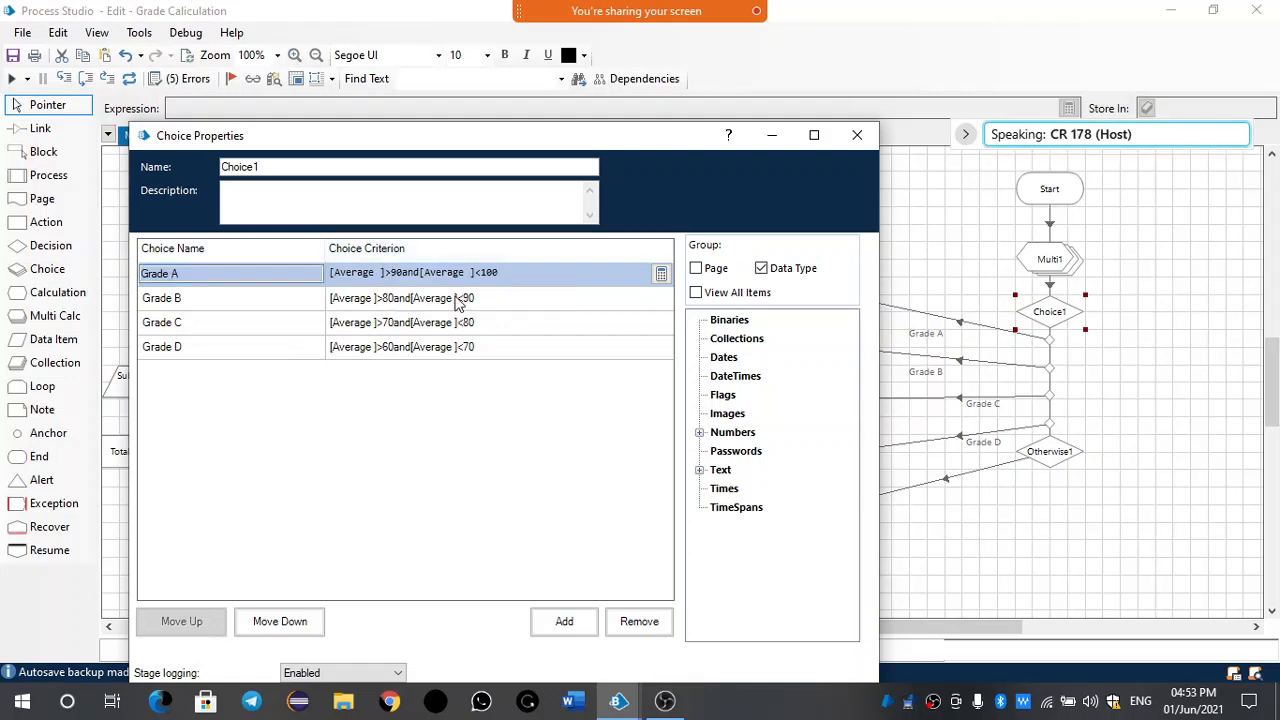
key(BackSpace)
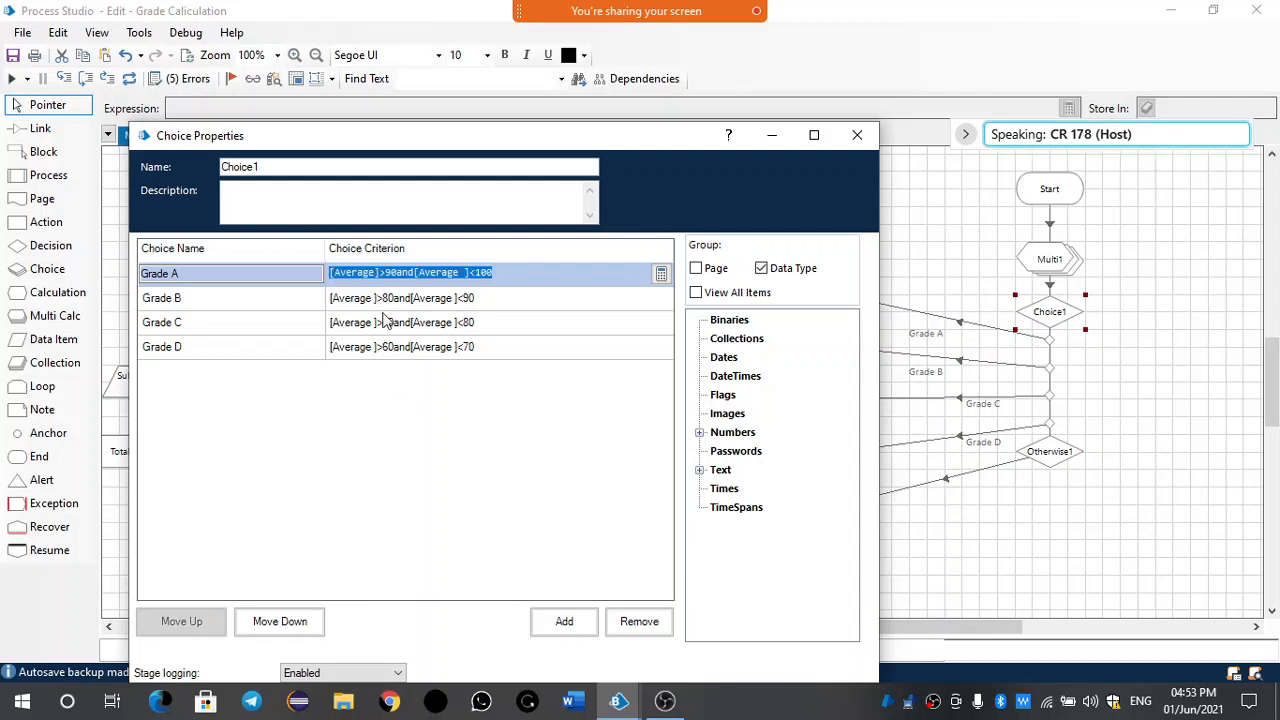
Remove the space inside the first [Average ] reference of the Grade B criterion.
click(375, 298)
click(381, 297)
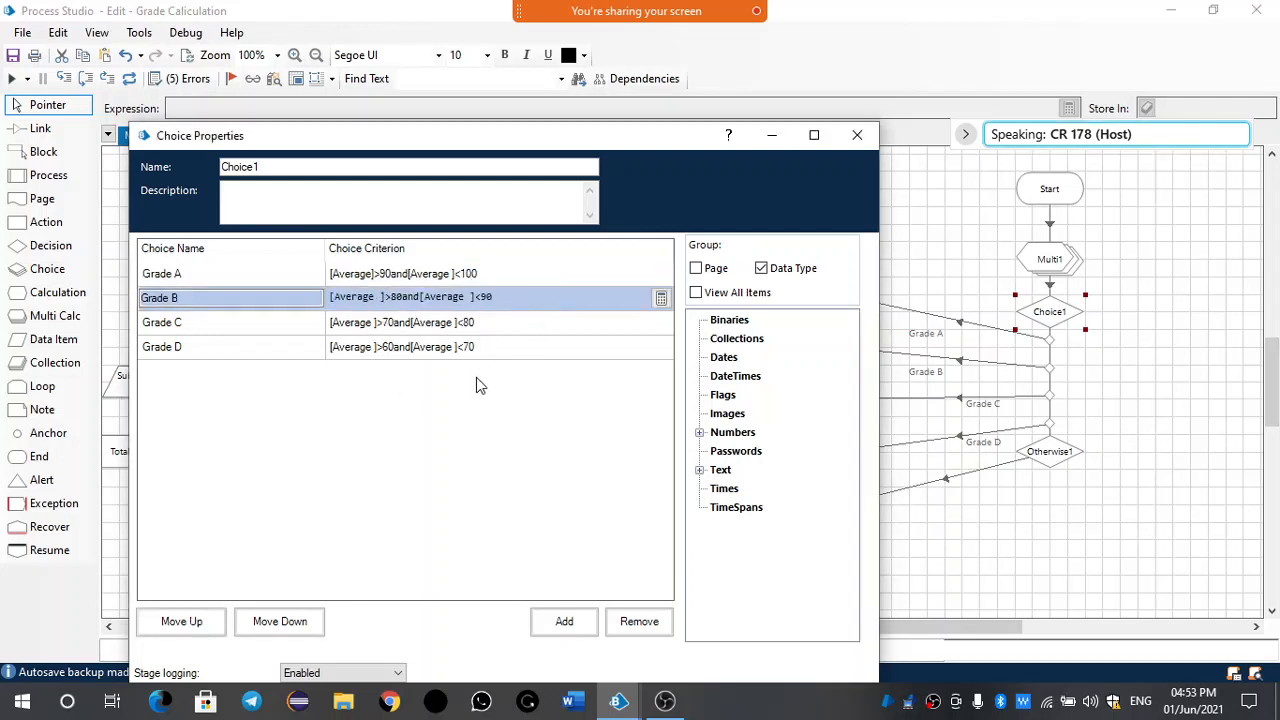
key(BackSpace)
Fix the second Average reference so Grade A reads [Average]>90and[Average]<100 and Grade B reads [Average]>80and[Average]<90.
click(453, 279)
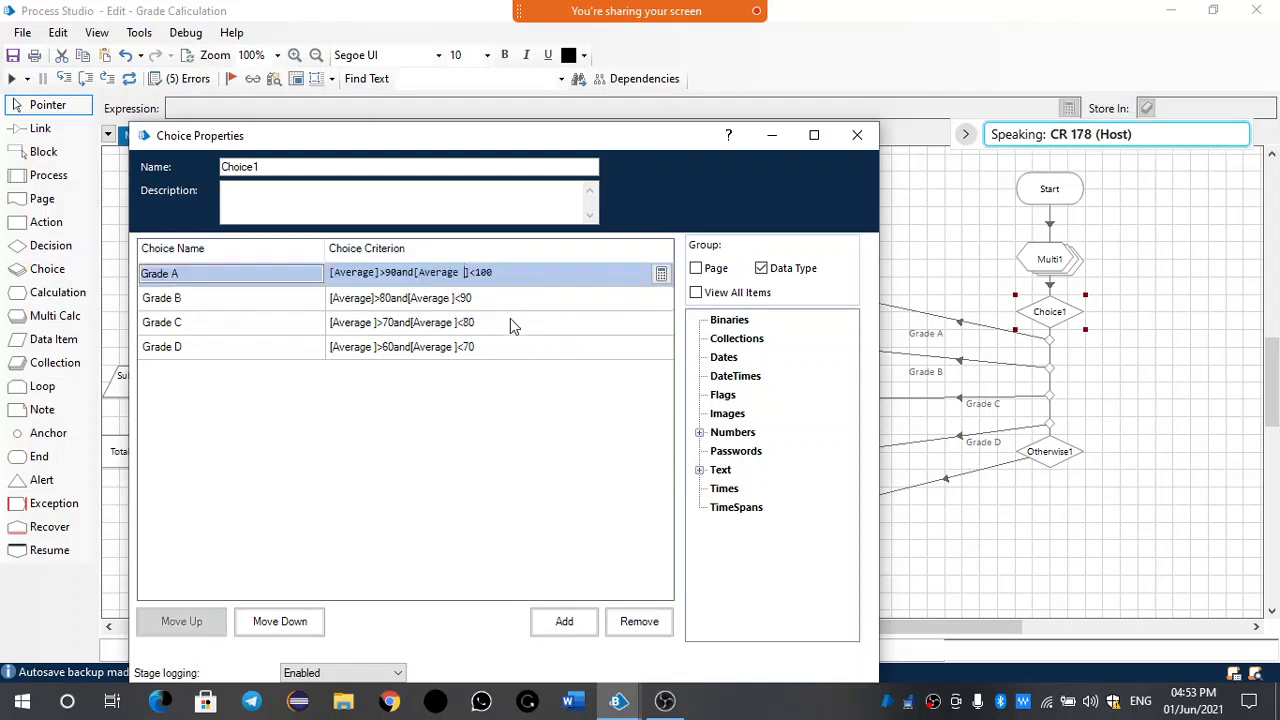
key(BackSpace)
click(453, 297)
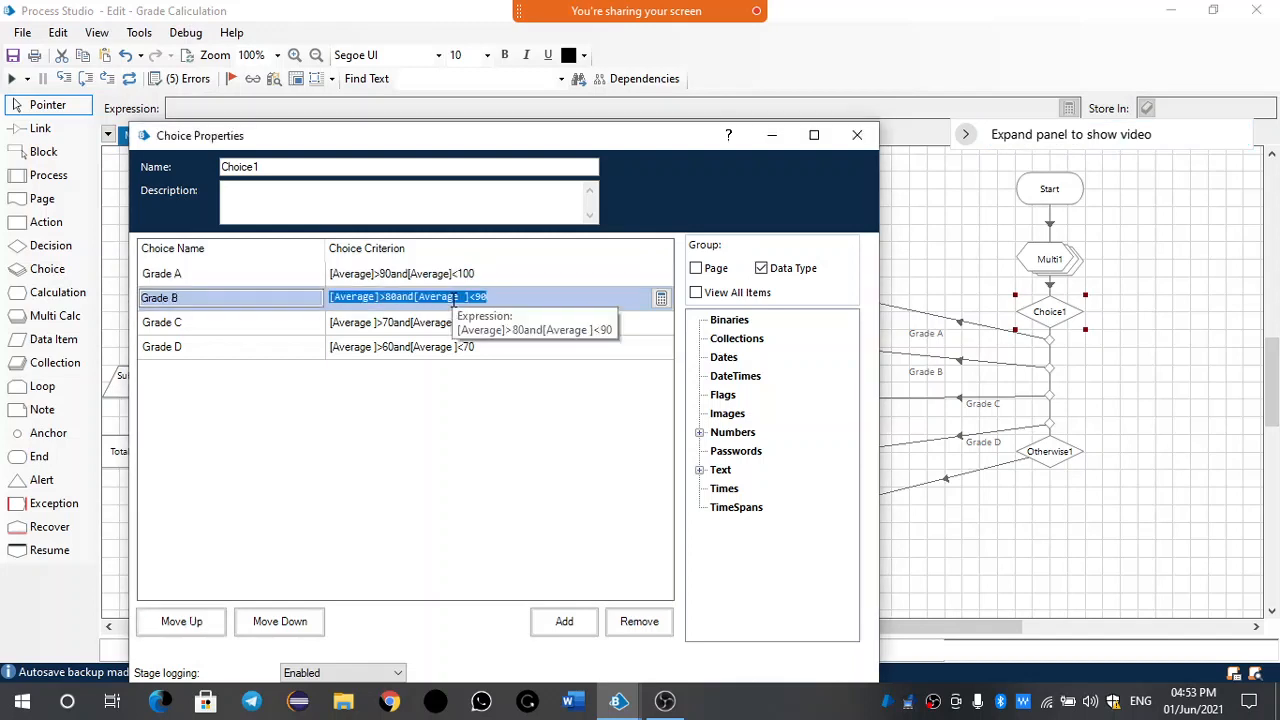
click(485, 299)
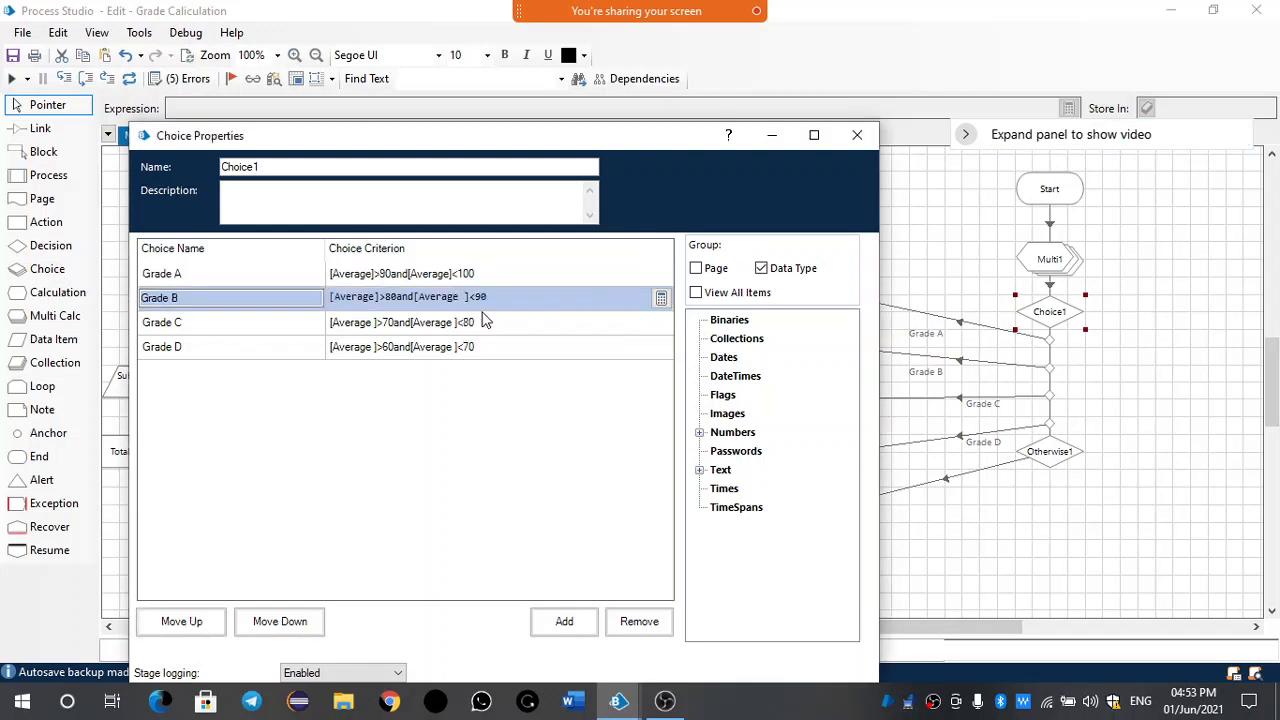
key(BackSpace)
Remove the spaces inside both Average references so the Grade C criterion reads [Average]>70and[Average]<80.
click(368, 322)
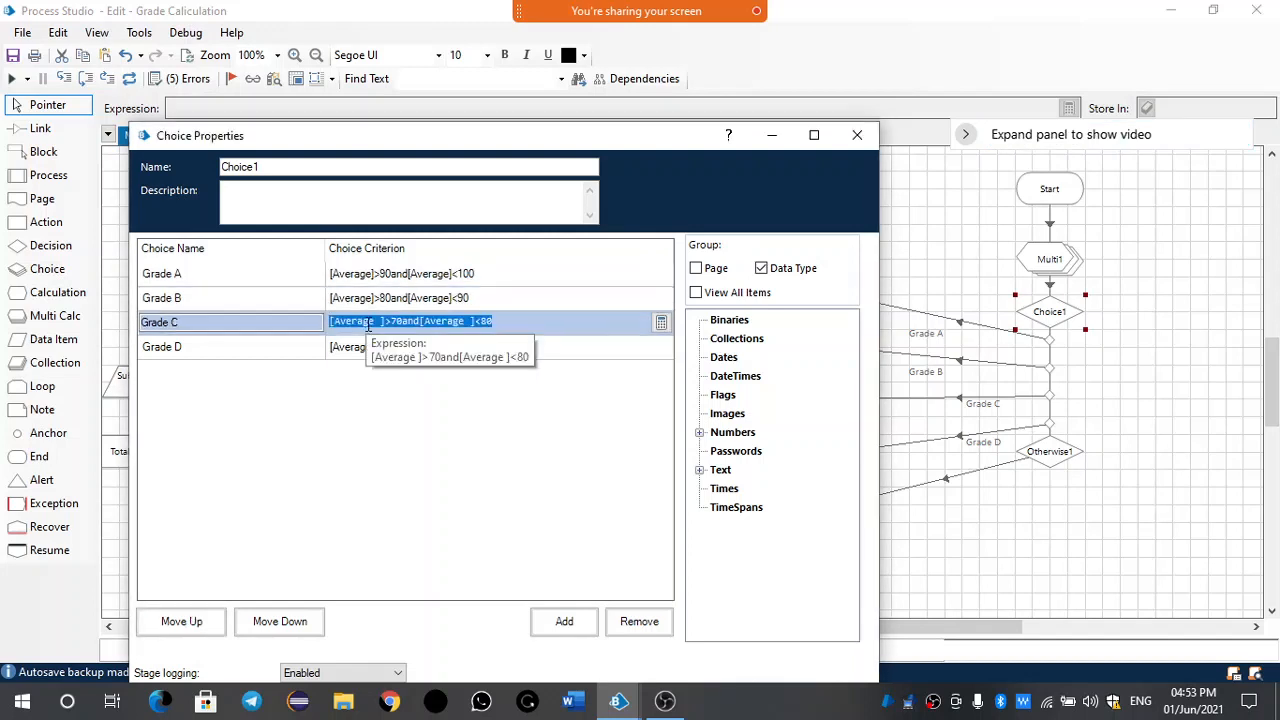
click(377, 322)
key(BackSpace)
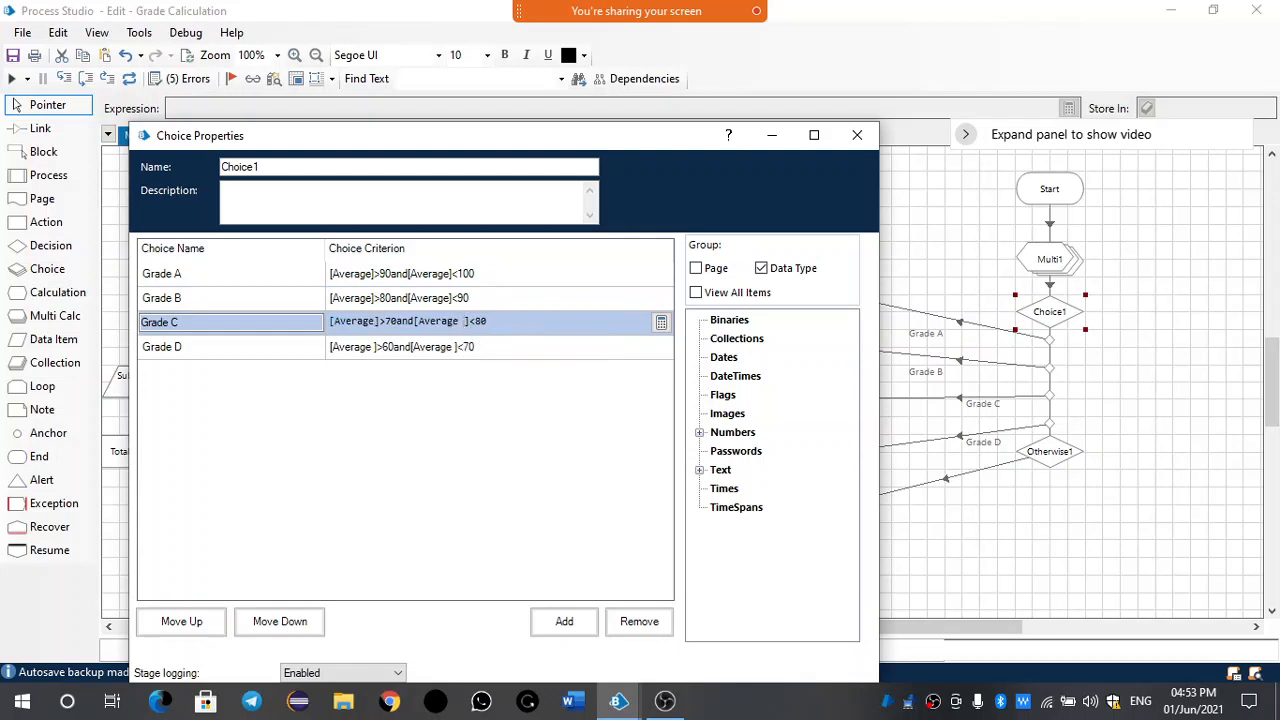
key(BackSpace)
Remove the spaces inside both Average references so the Grade D criterion reads [Average]>60and[Average]<70, and save the Choice1 properties.
click(381, 346)
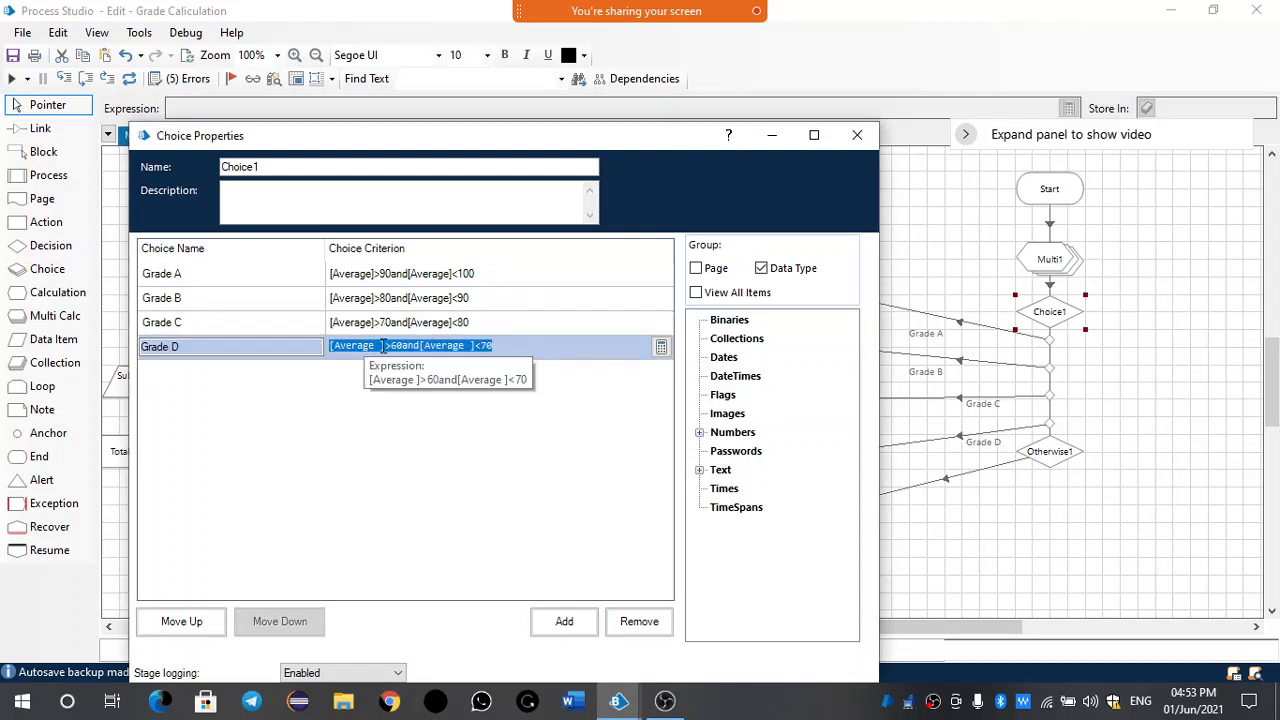
click(381, 346)
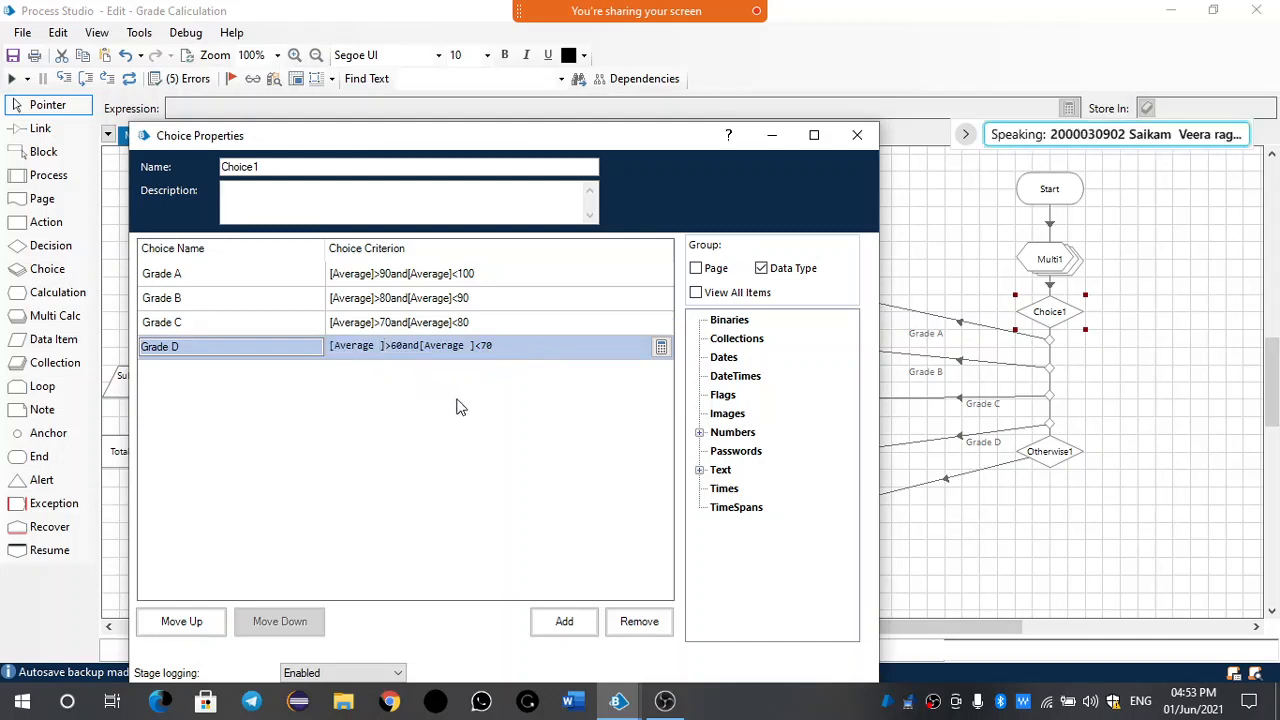
key(BackSpace)
key(BackSpace)
drag(636, 148, 623, 54)
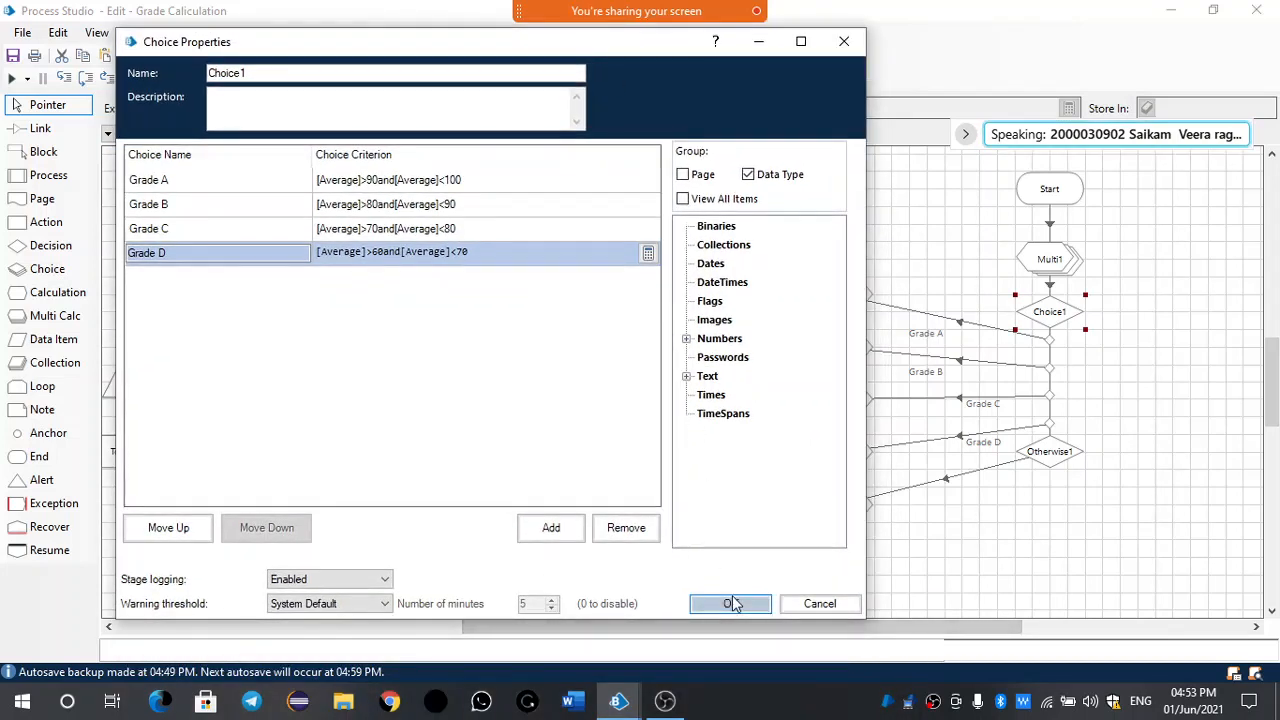
key(ctrl+a)
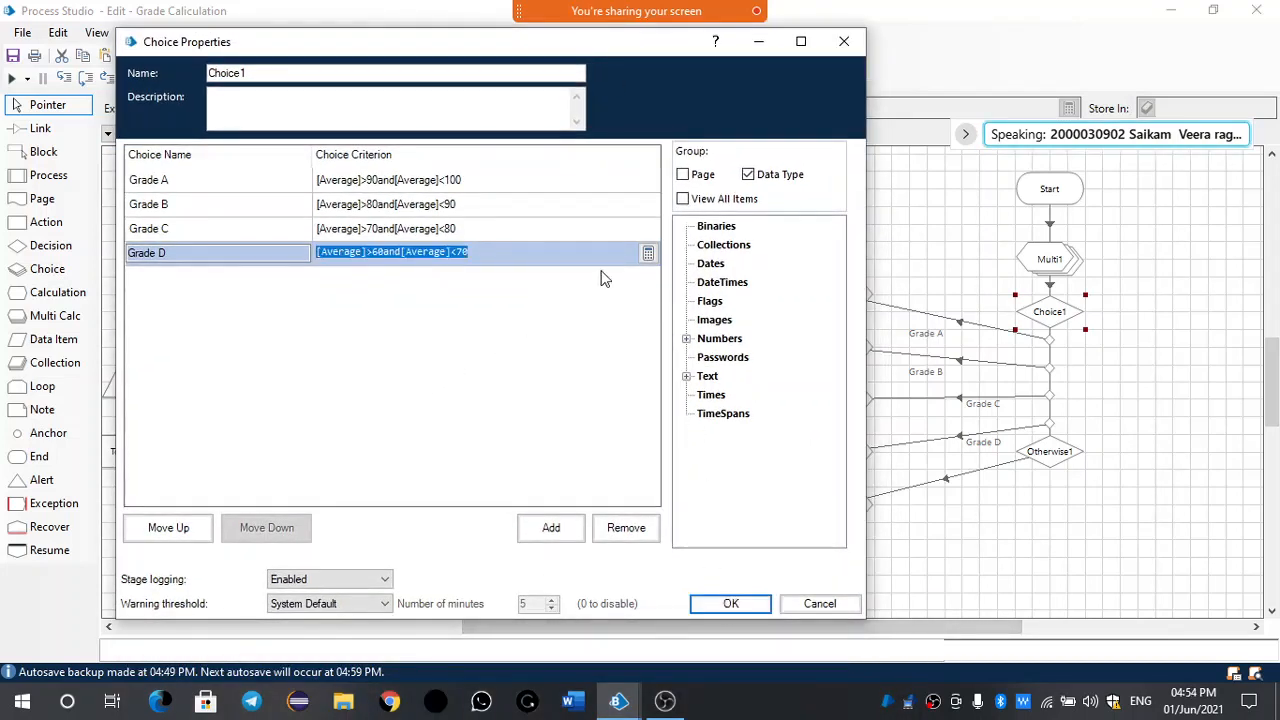
key(End)
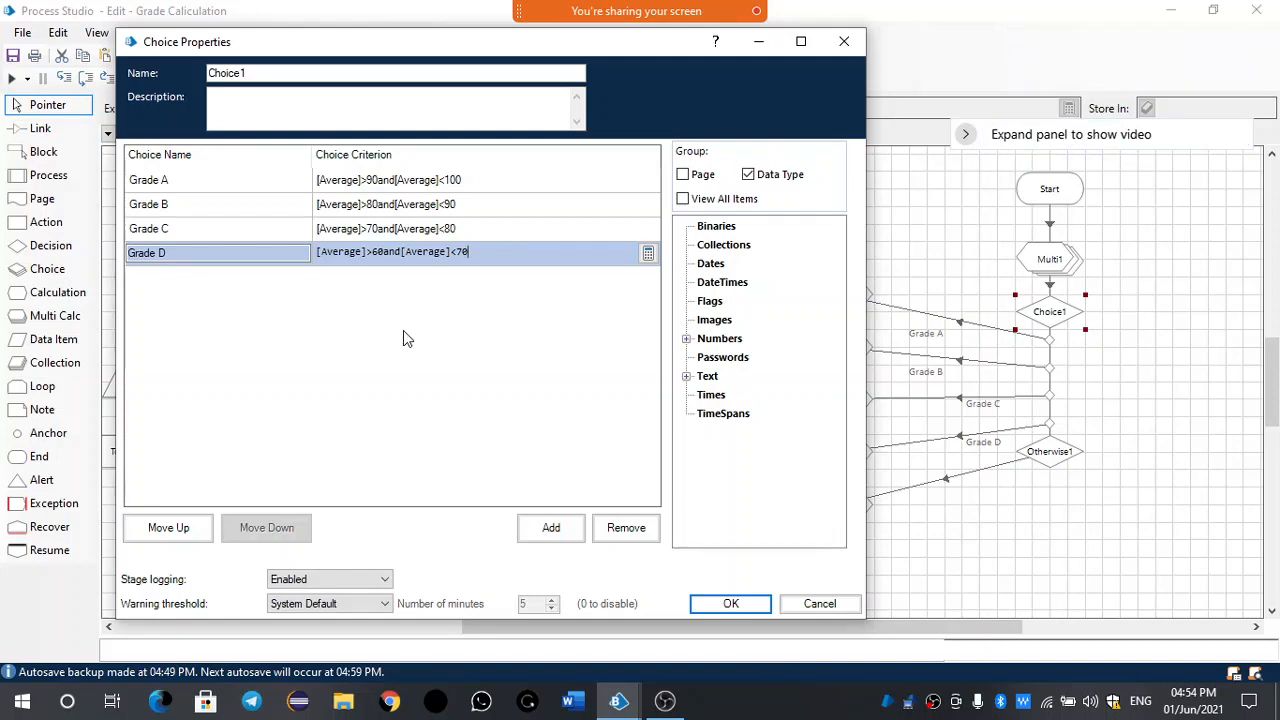
click(717, 607)
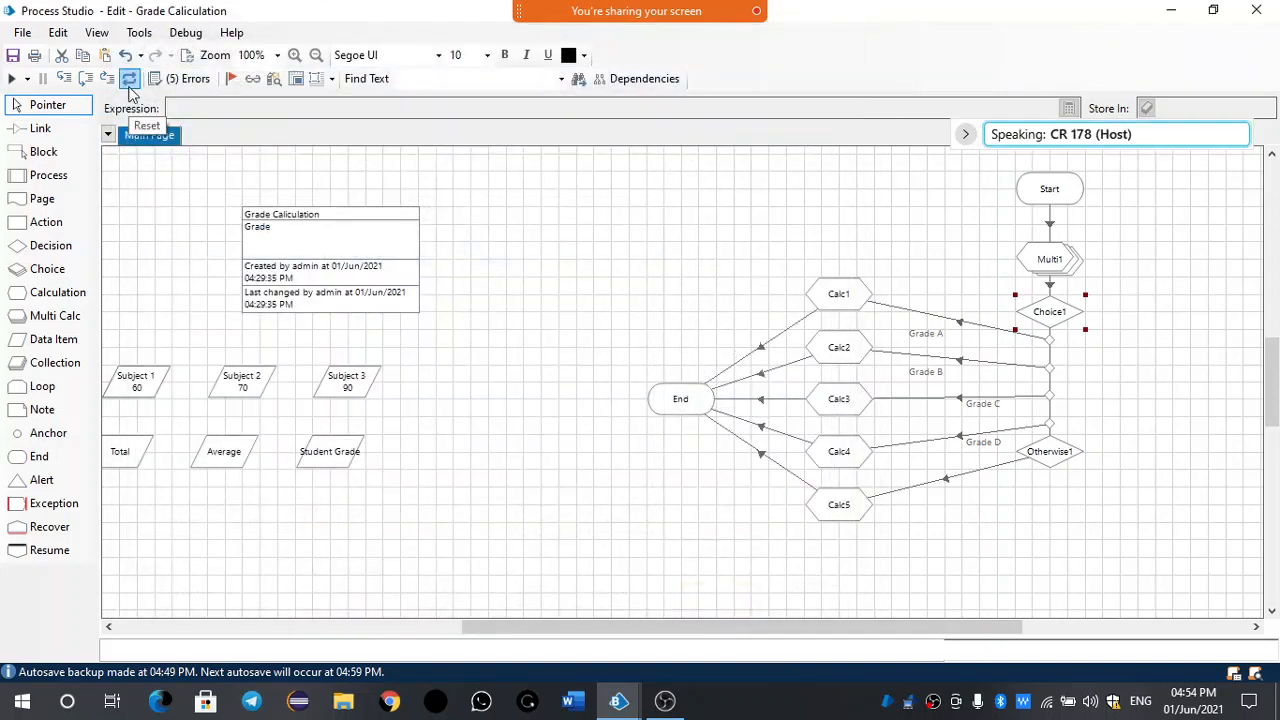
Run the process to test the Choice1 criteria, dismiss the error message, reset the run and check the Average data item.
click(11, 79)
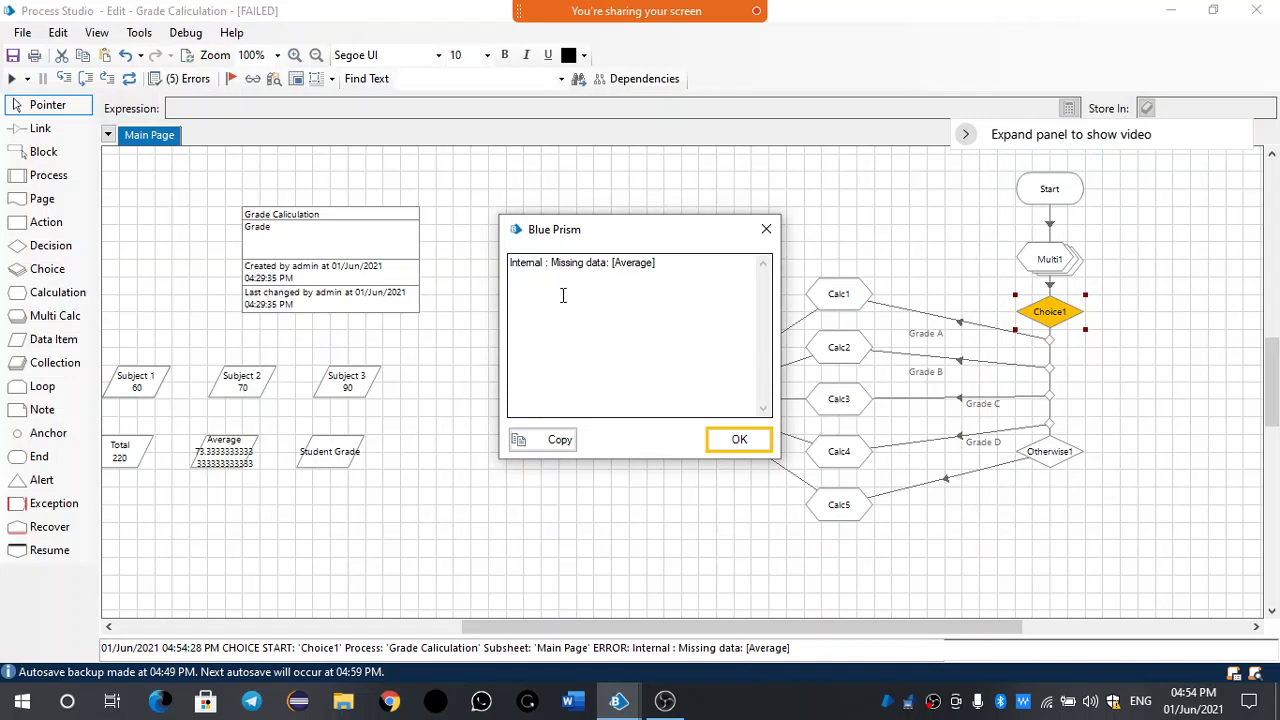
click(721, 442)
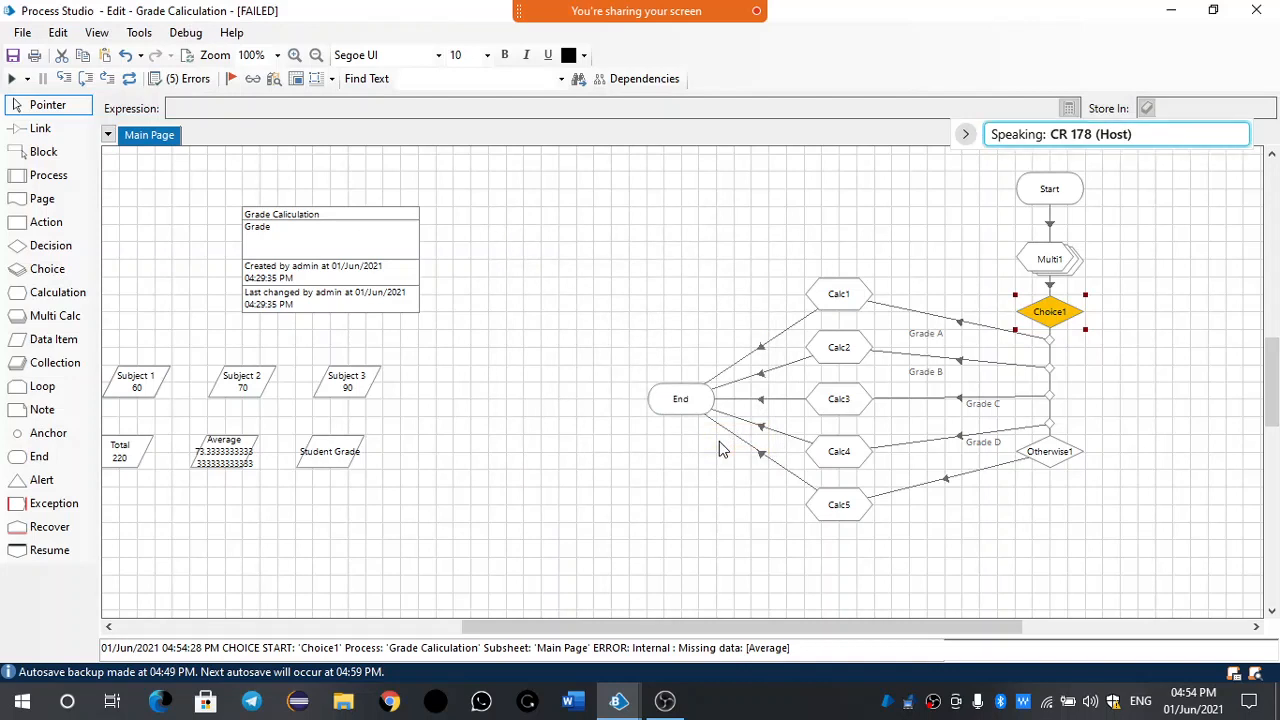
click(129, 78)
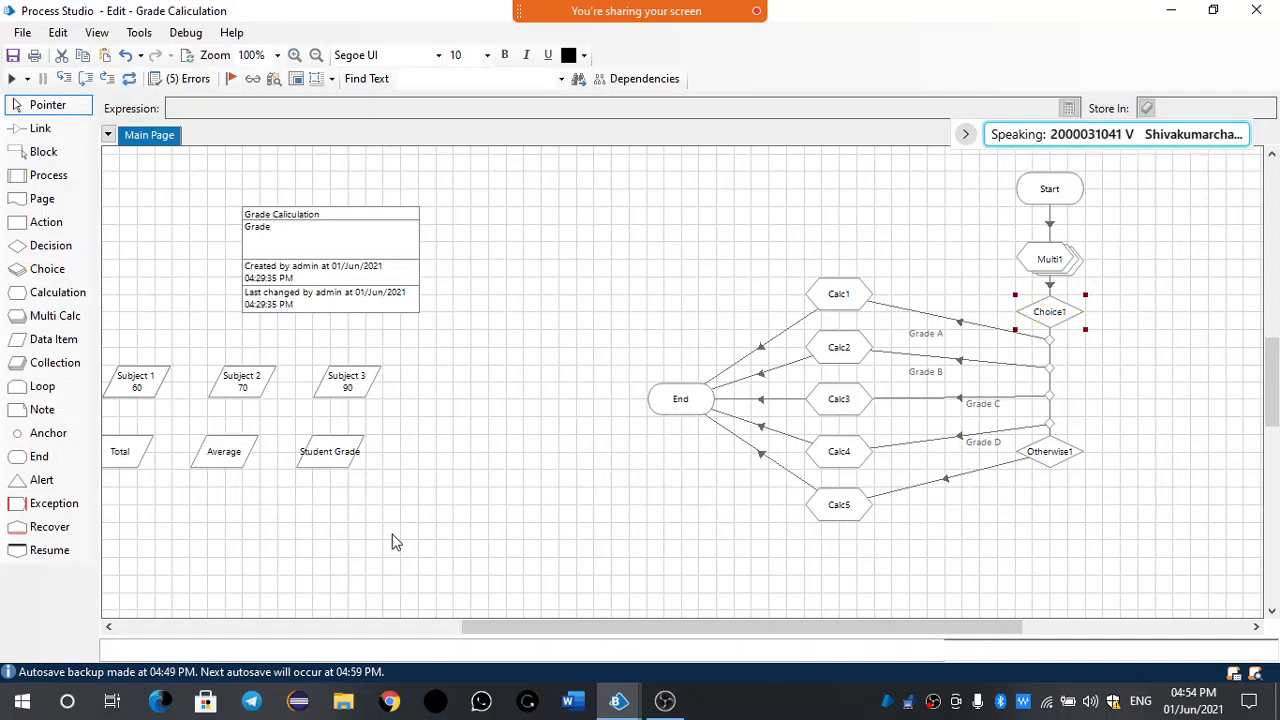
click(1065, 560)
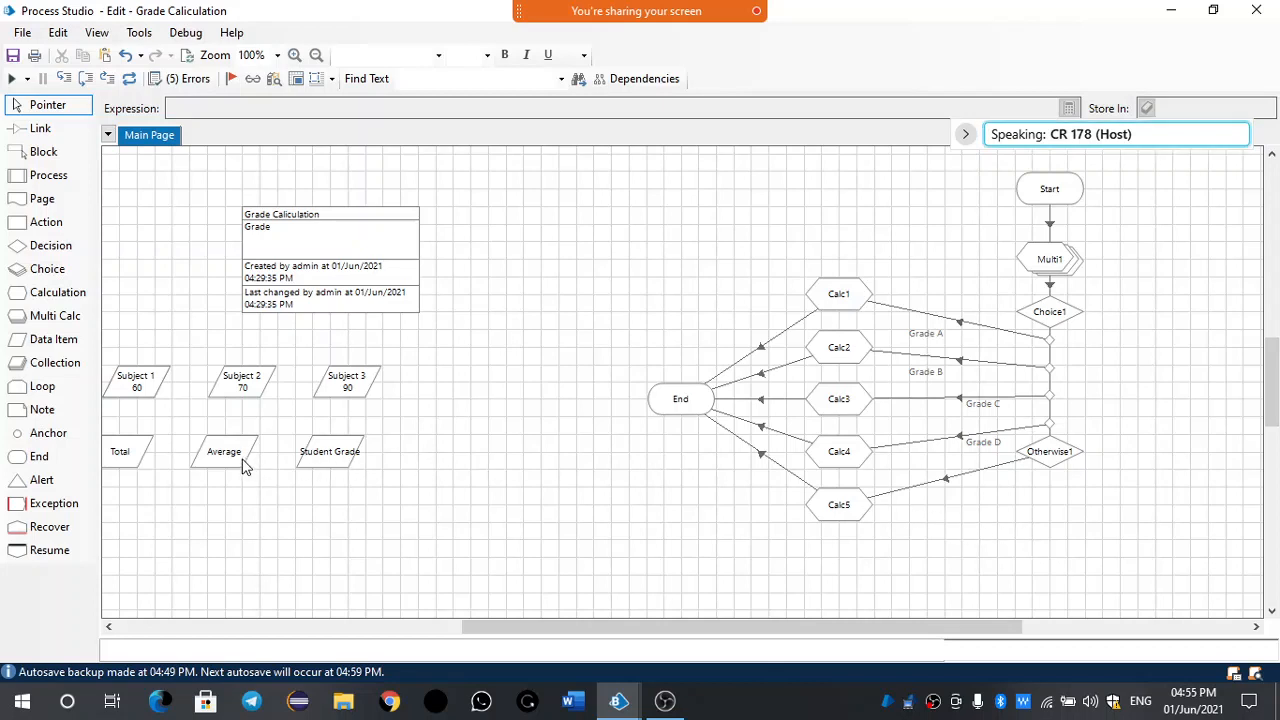
mouse_move(239, 463)
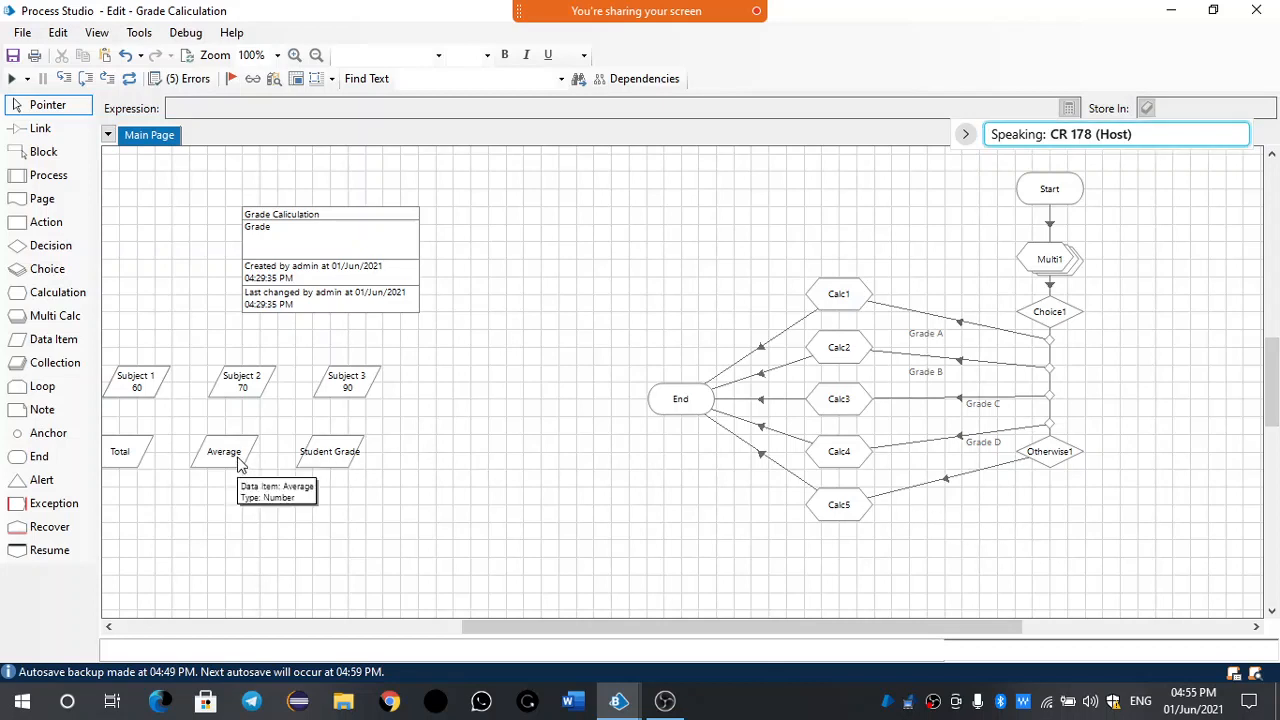
In the Choice1 properties, add spaces around "and" so Grade A reads [Average]>90 and [Average]<100 and Grade B reads [Average]>80 and [Average]<90.
click(1055, 318)
double_click(1055, 318)
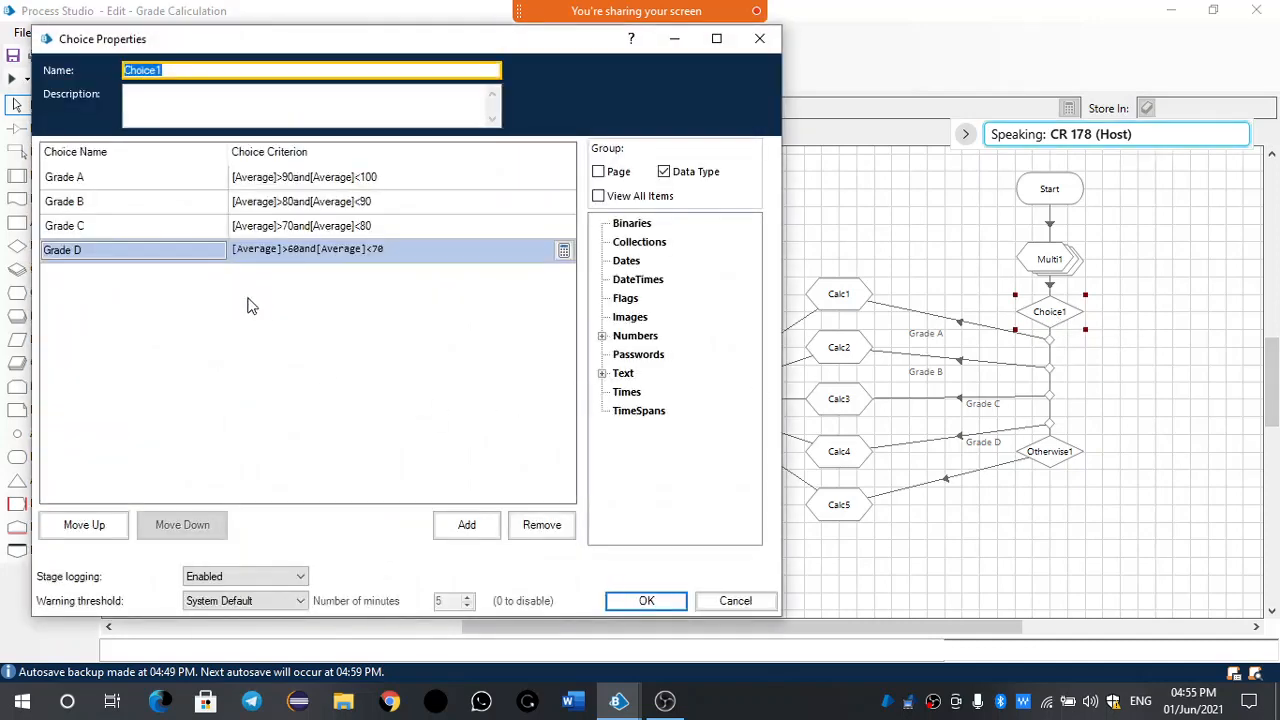
click(320, 178)
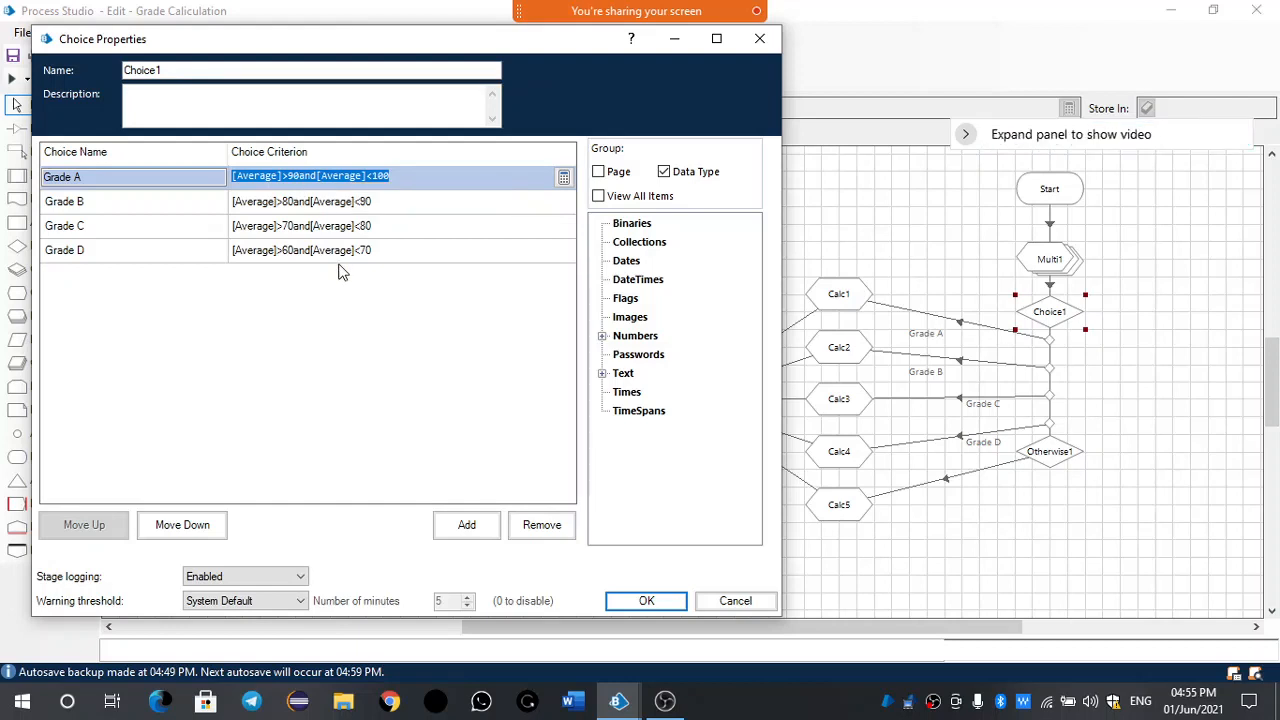
click(302, 178)
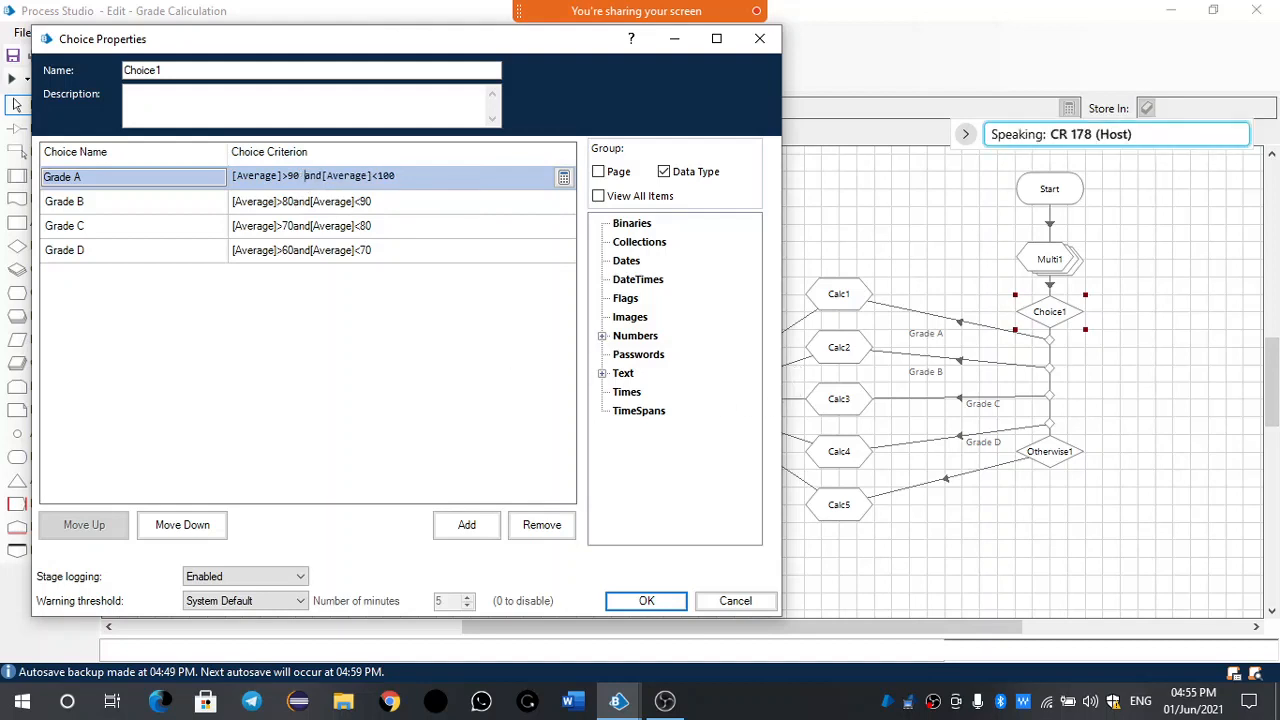
key(Return)
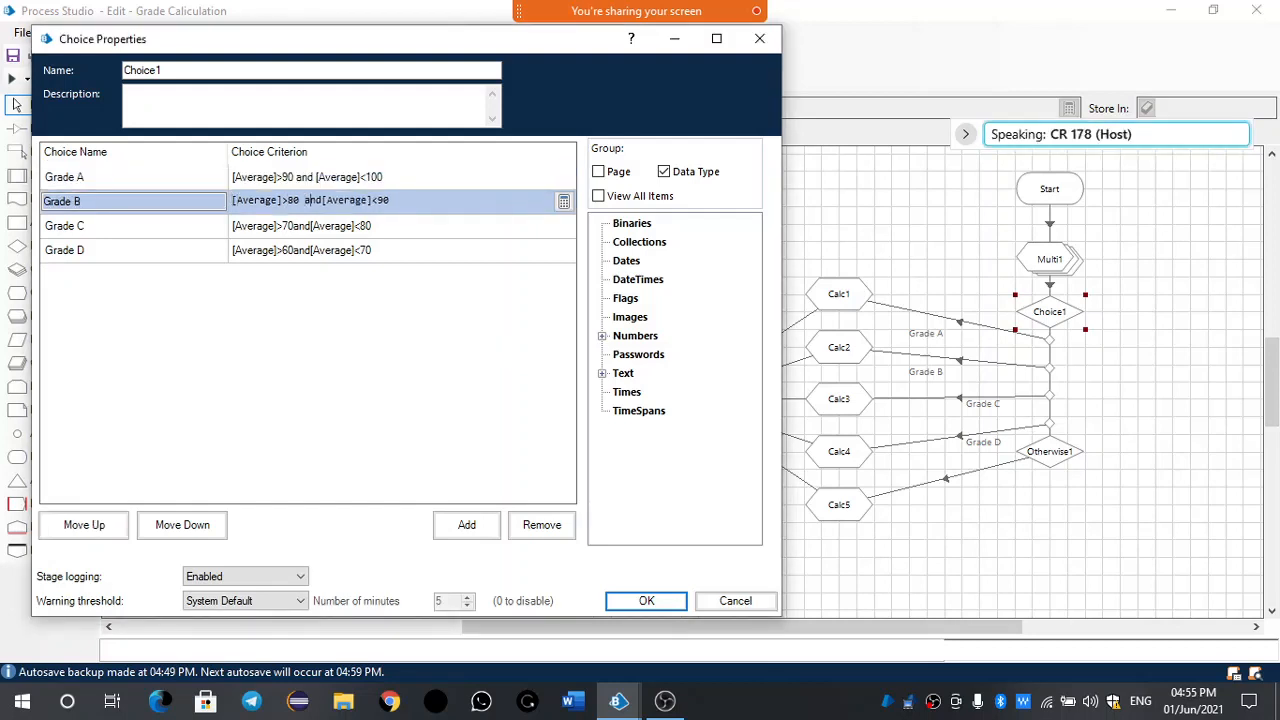
key(Return)
Add spaces around "and" so the Grade C criterion reads [Average]>70 and [Average]<80.
key(Right)
key(Right)
key(Right)
key(Right)
key(Right)
key(Right)
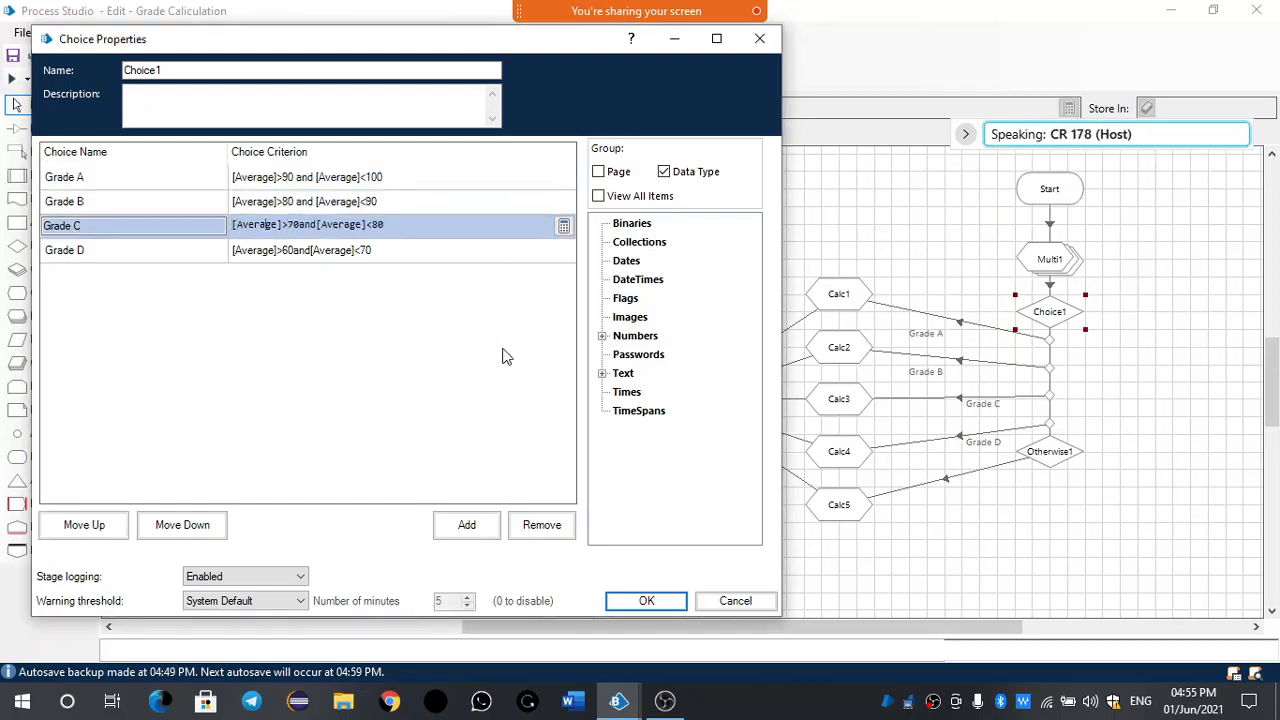
key(Right)
key(Right)
key(Right)
key(Right)
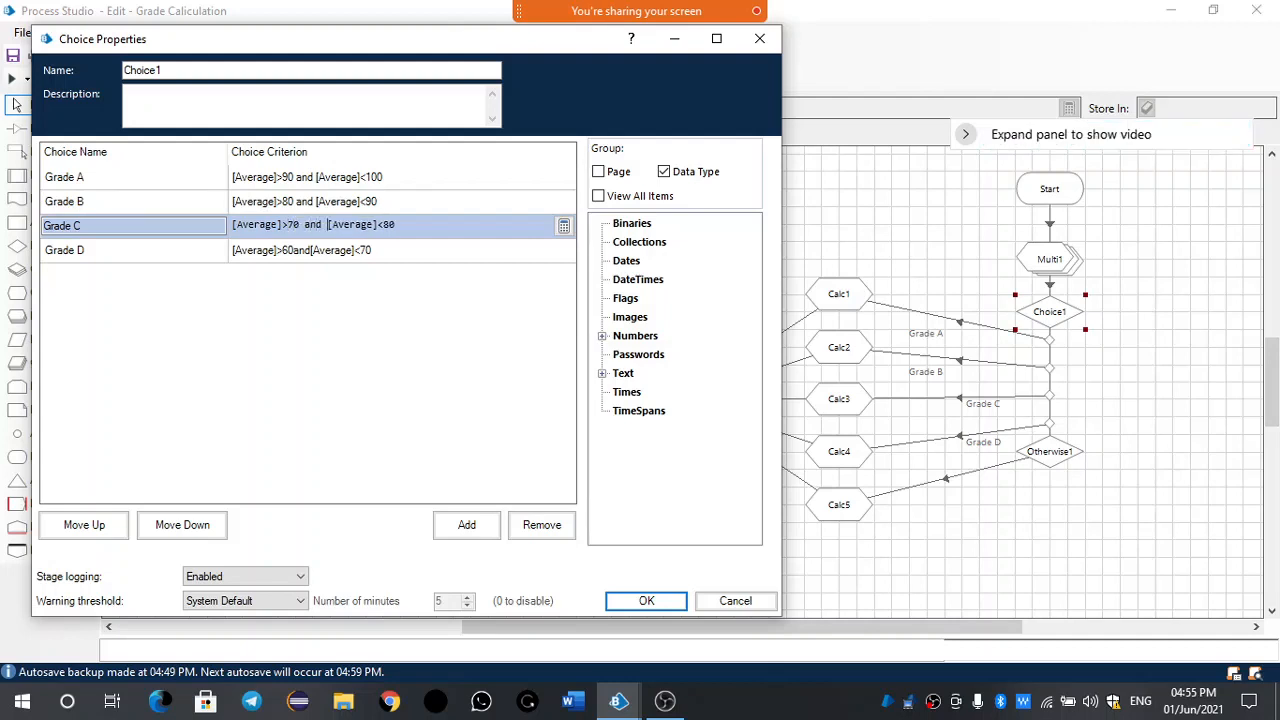
key(Return)
Add spaces around "and" so the Grade D criterion reads [Average]>60 and [Average]<70, and save the Choice1 properties.
key(Right)
key(Right)
key(Right)
key(Right)
key(Right)
key(Right)
key(Right)
key(Right)
key(Right)
key(Right)
key(Right)
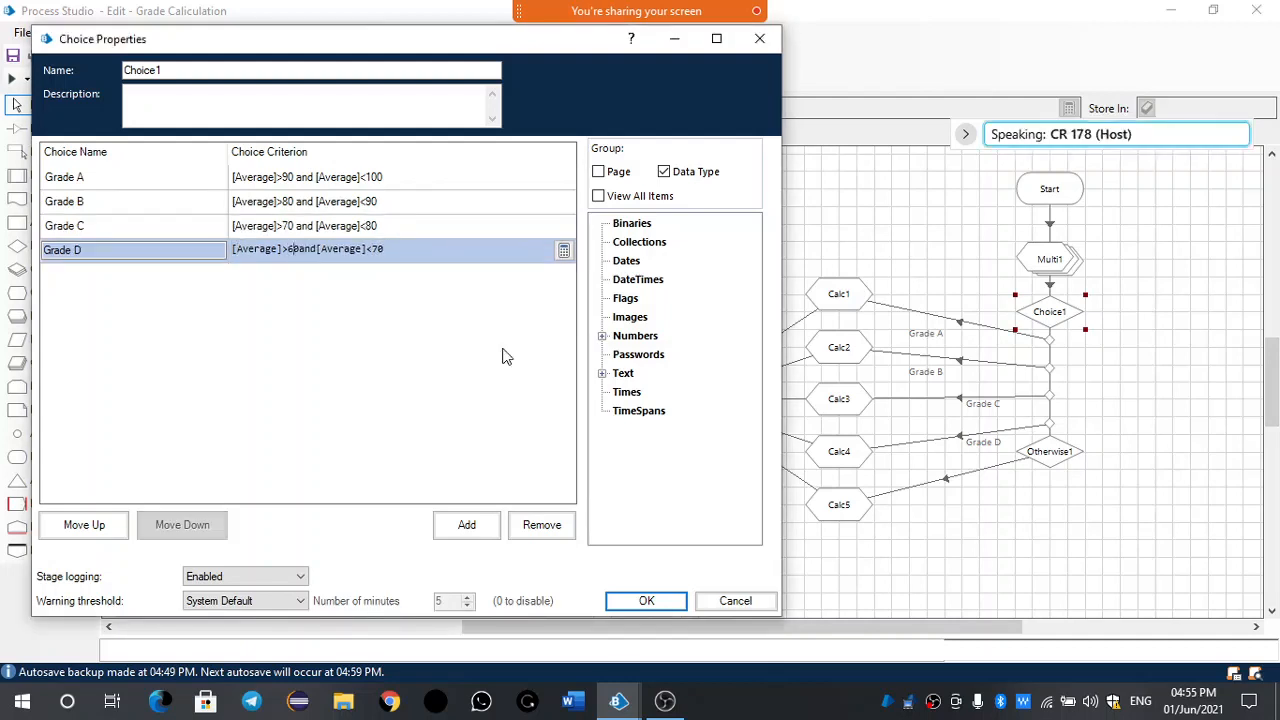
key(Right)
key(Right)
key(Right)
key(ctrl+a)
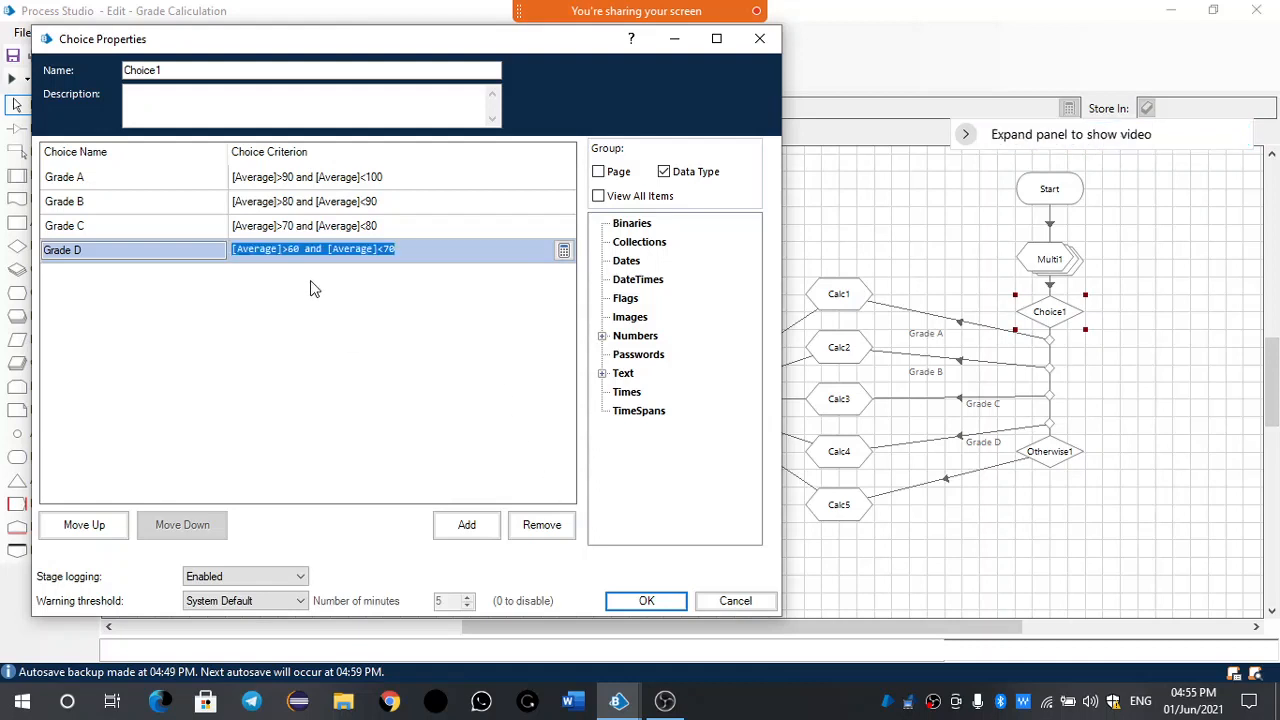
click(485, 258)
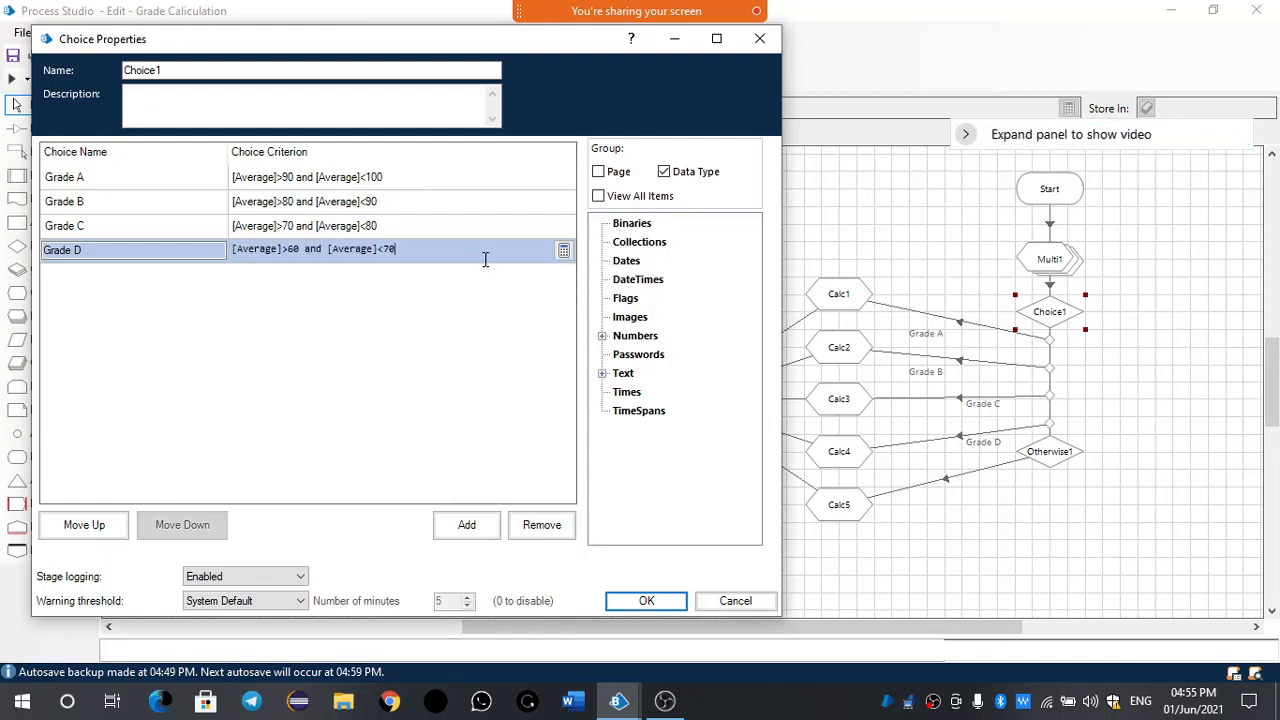
click(646, 601)
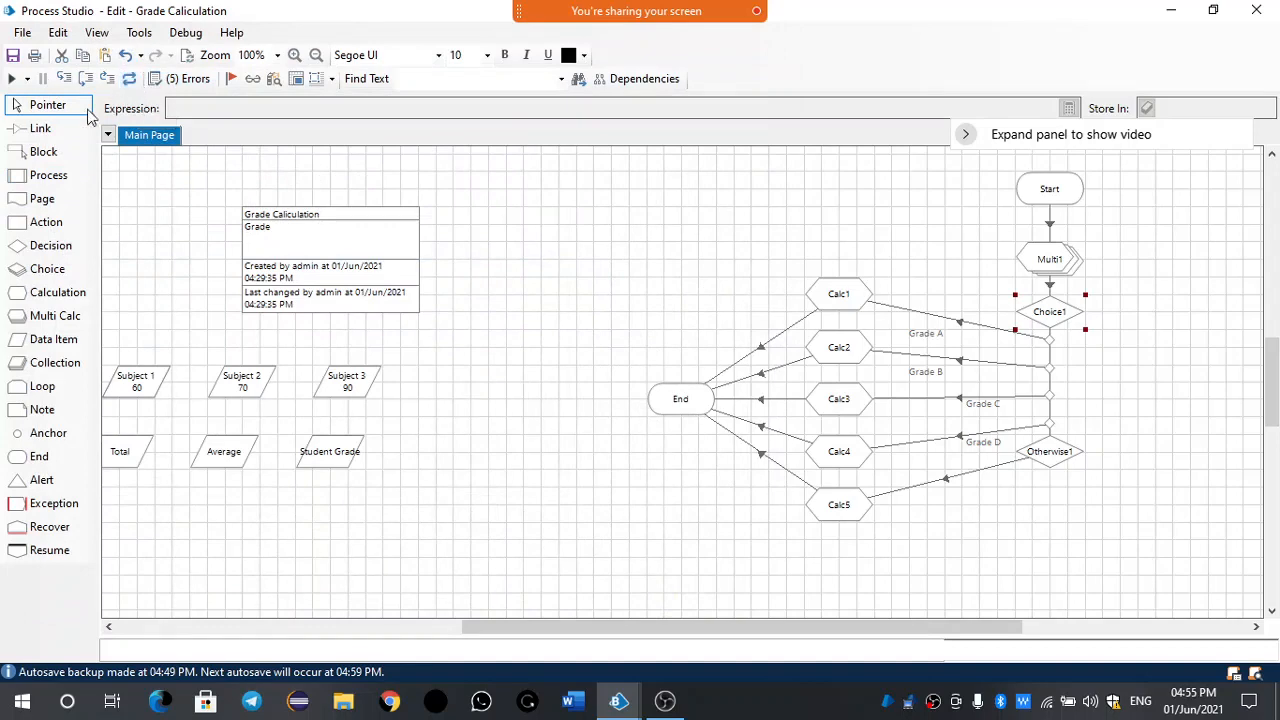
Review the process validation errors reported for Choice1 and close the results.
click(211, 80)
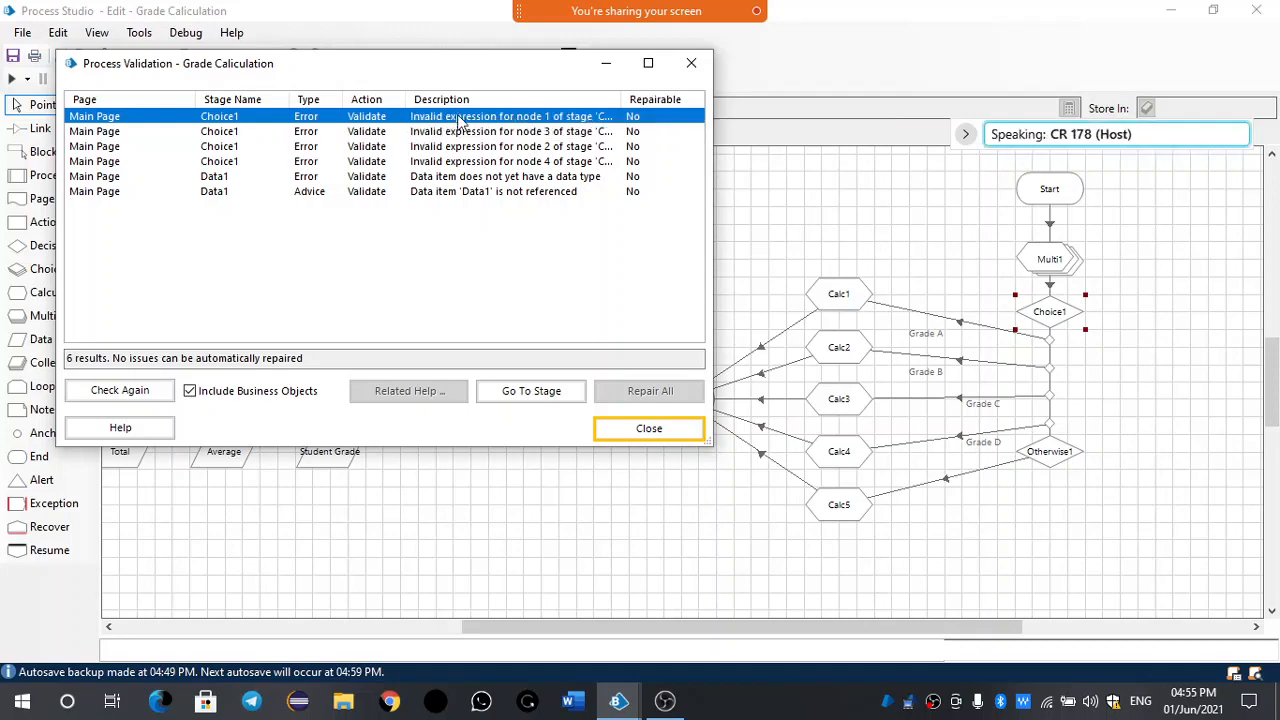
click(691, 63)
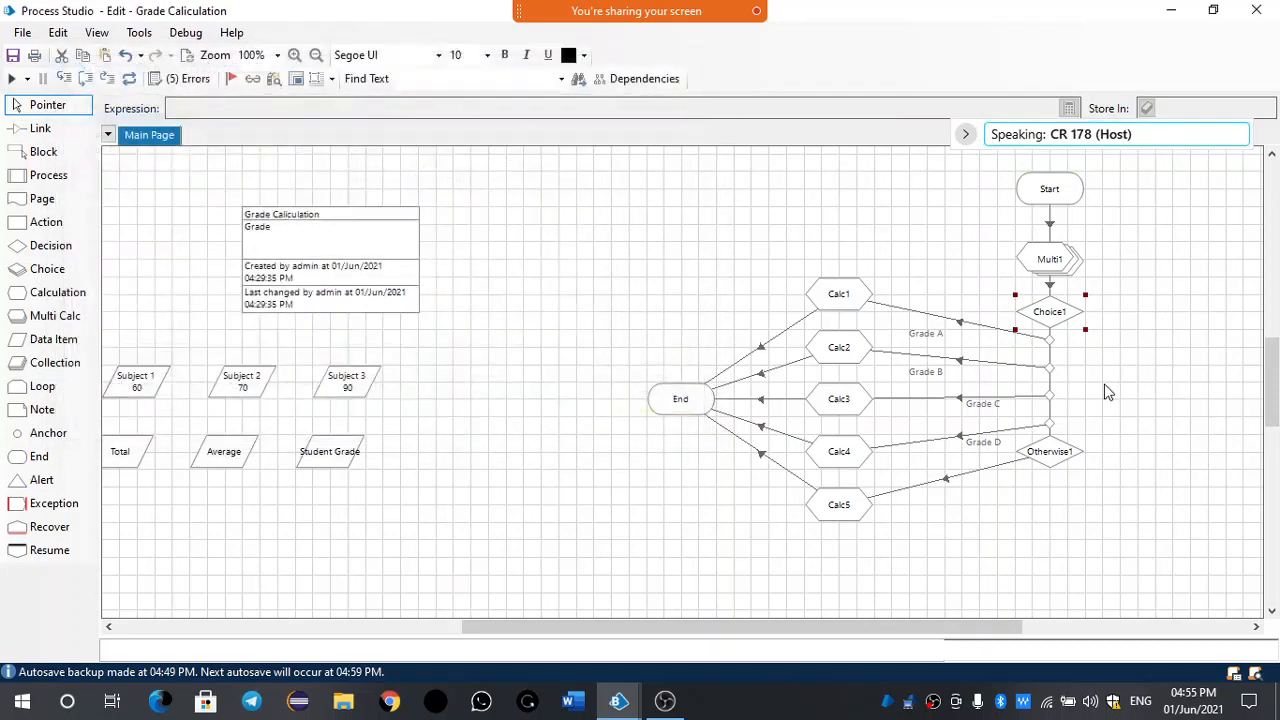
Reopen the Choice1 properties and clear the criteria of Grade A, Grade B, Grade C and Grade D.
double_click(1060, 320)
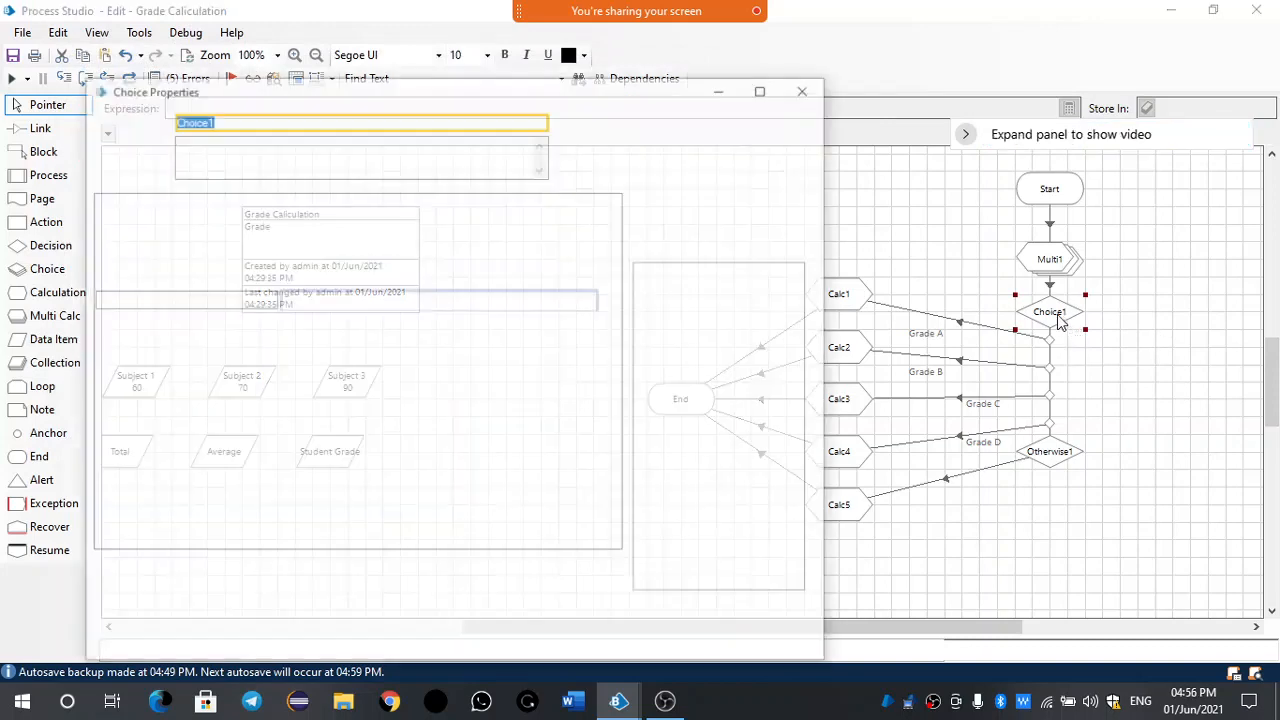
click(466, 226)
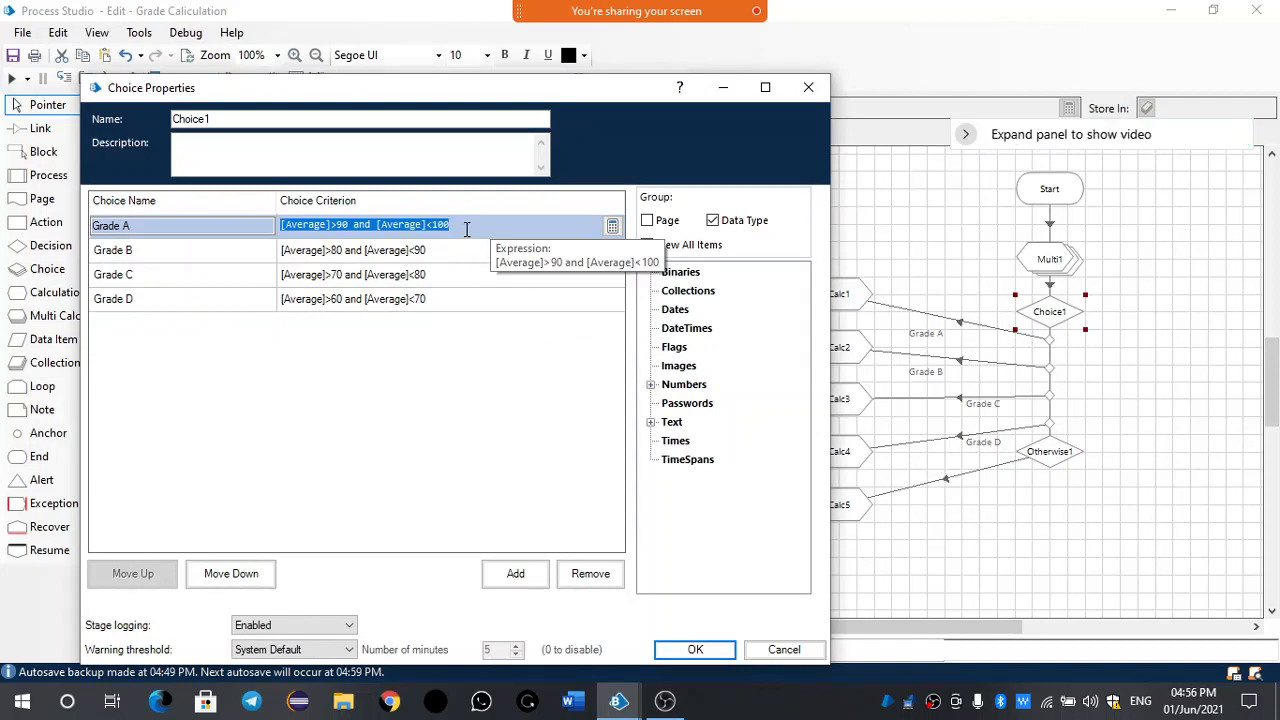
key(Delete)
key(Return)
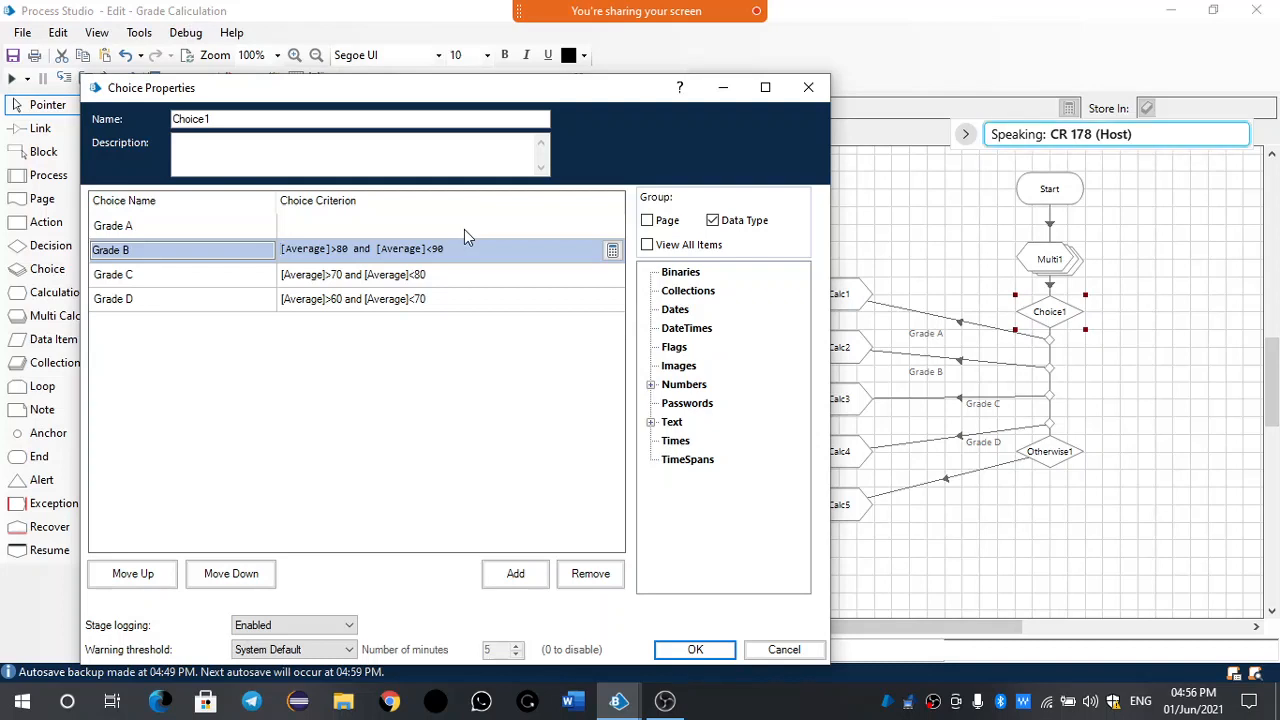
click(468, 251)
key(ctrl+a)
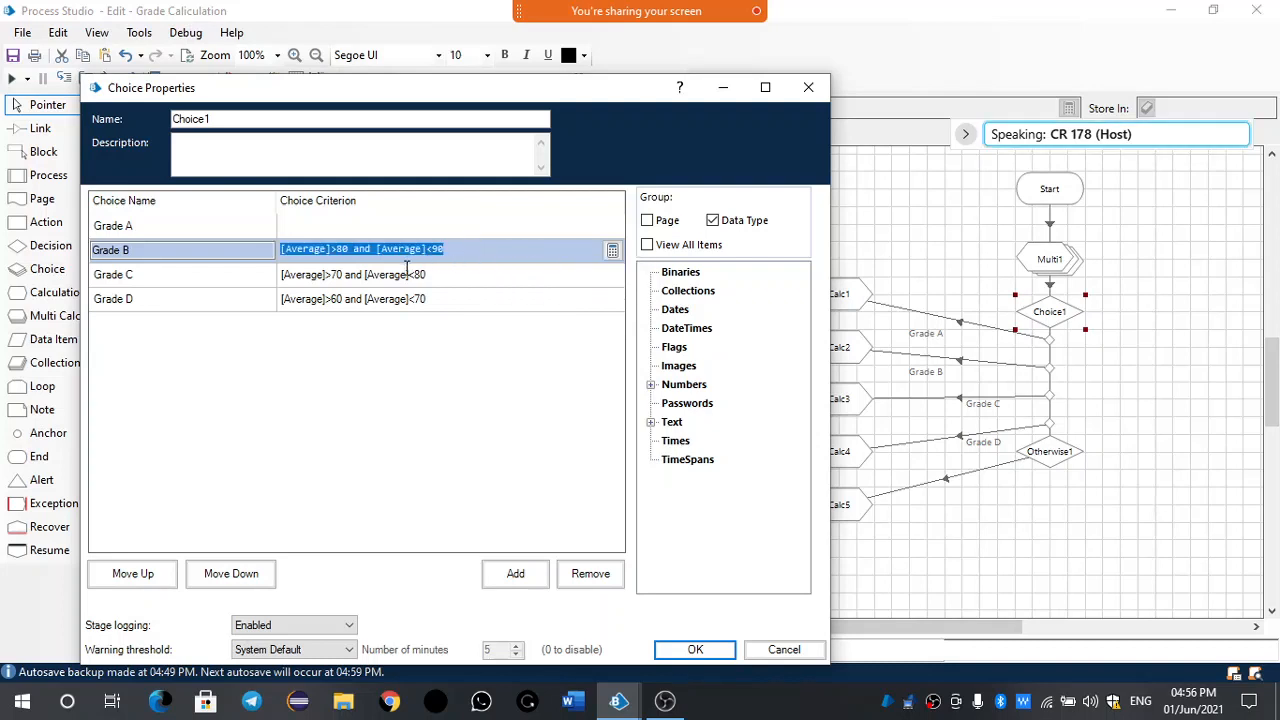
key(BackSpace)
click(441, 286)
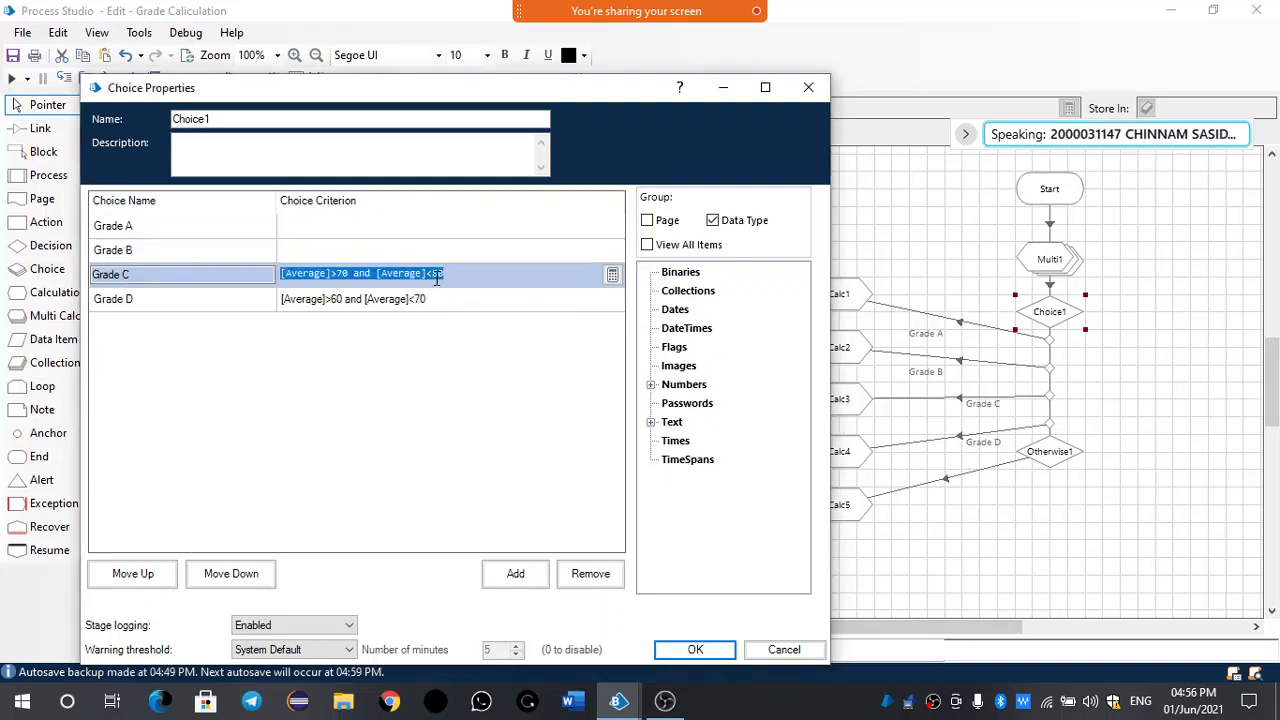
key(BackSpace)
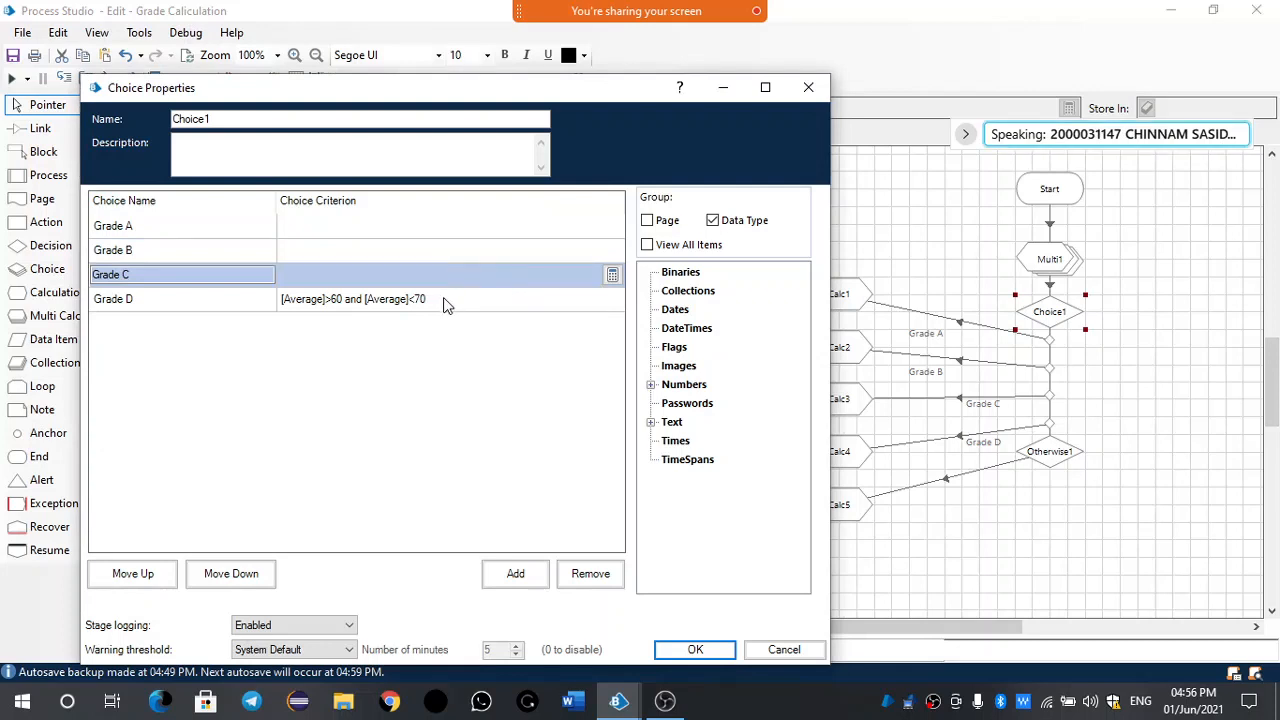
click(445, 300)
key(BackSpace)
Set the Grade A criterion to [Average ]>90 and [Average ]<100, inserting both Average references from the Numbers data items.
click(398, 235)
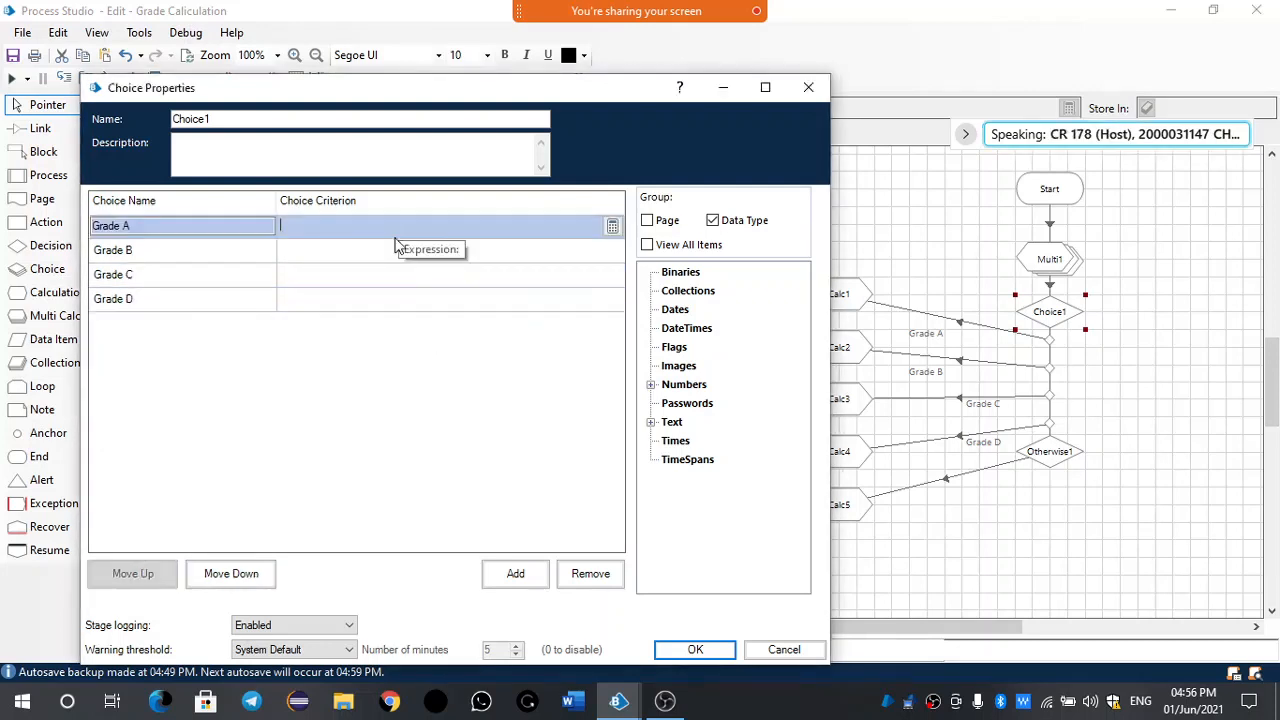
double_click(688, 386)
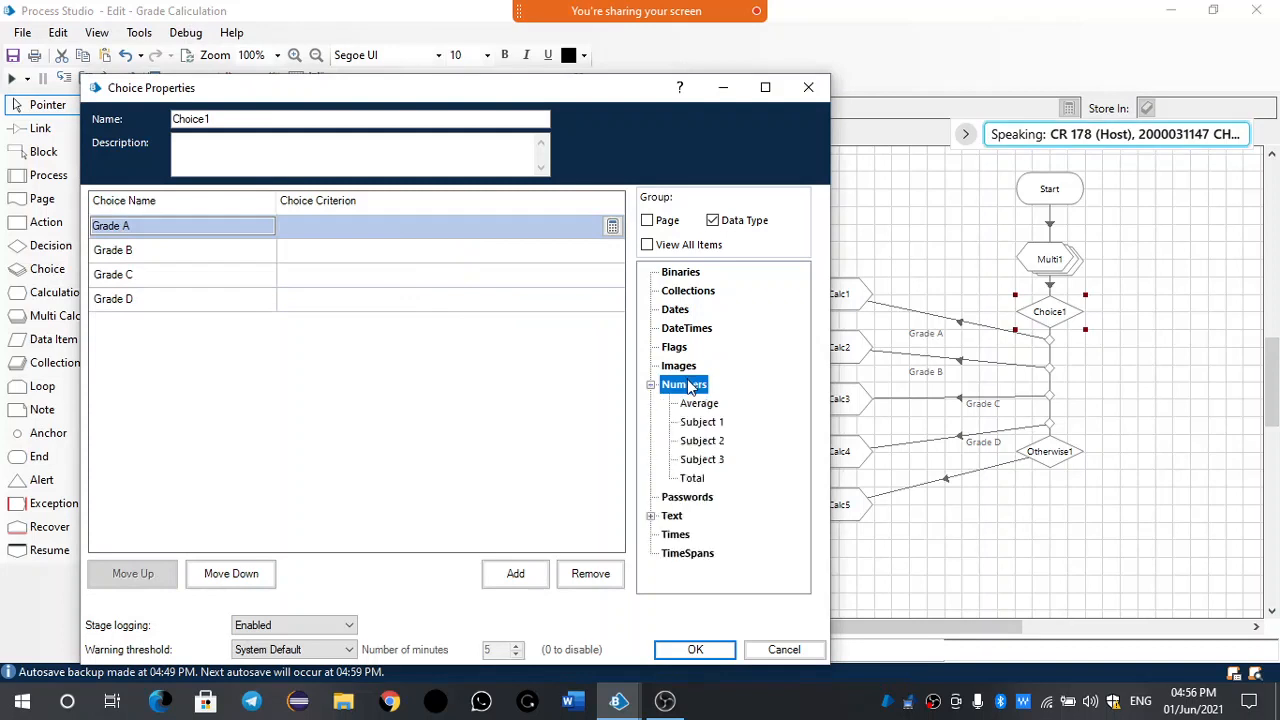
drag(697, 403, 342, 236)
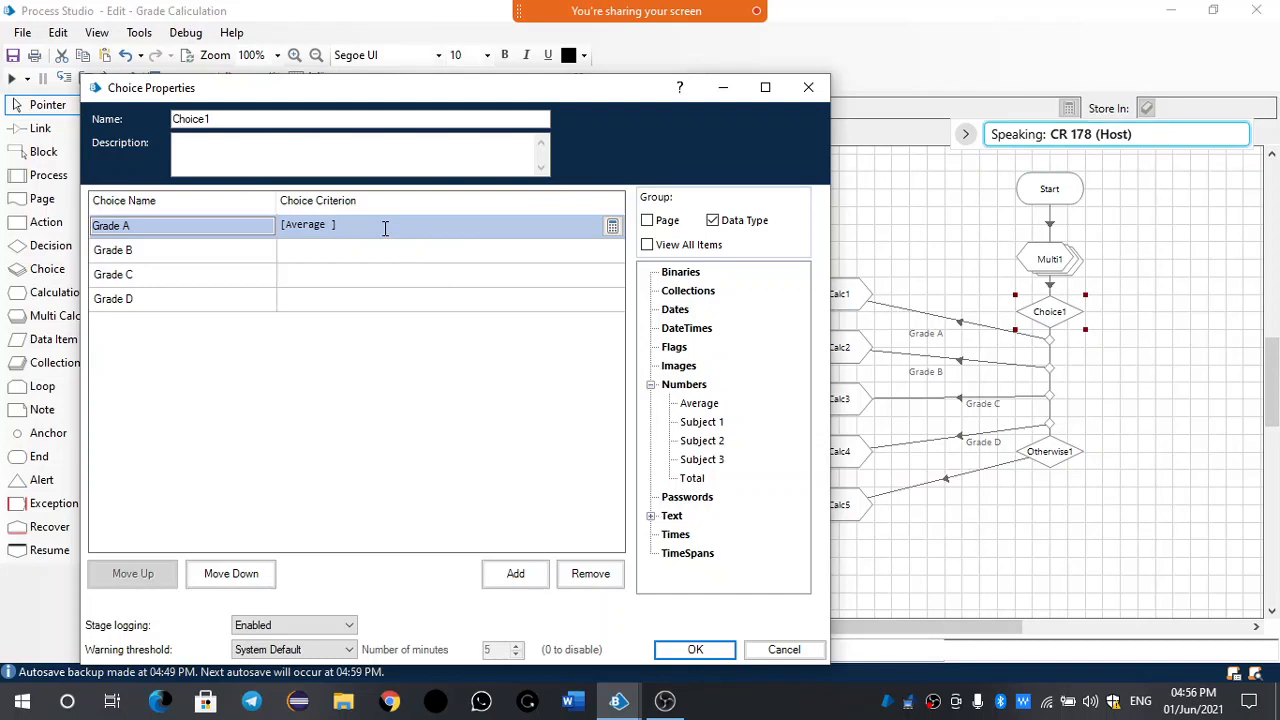
text(>9)
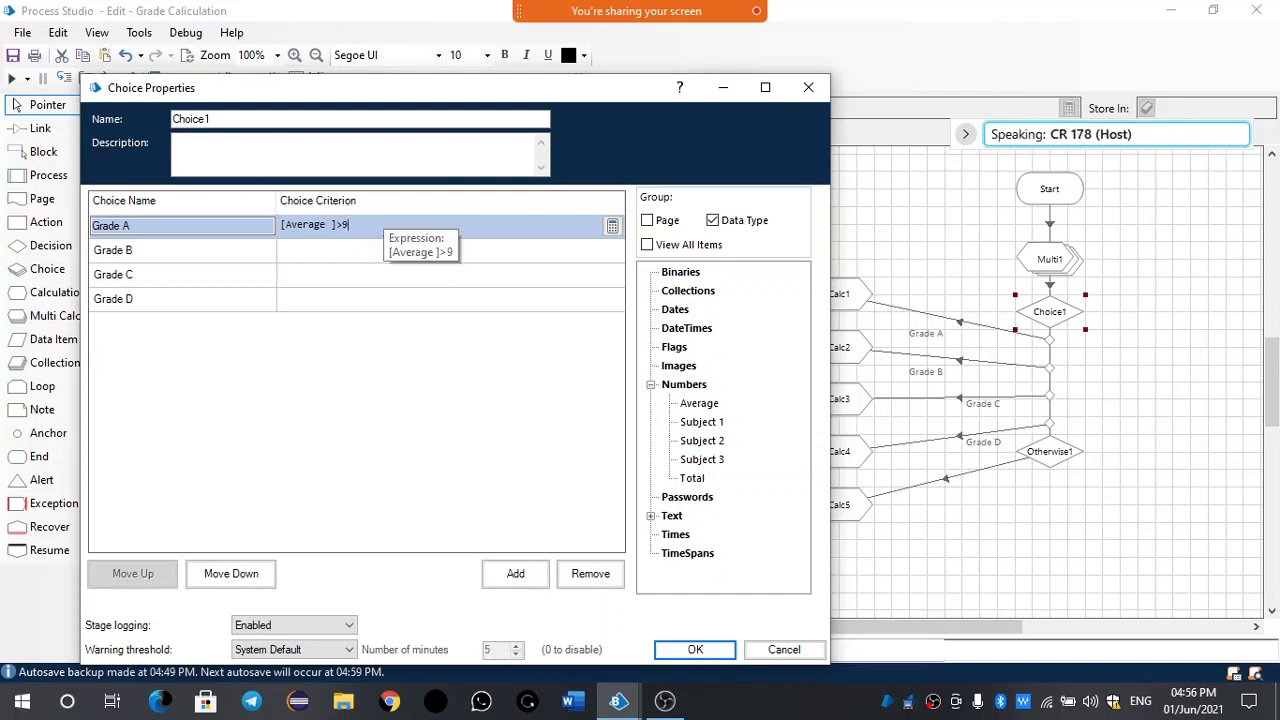
text(0 and)
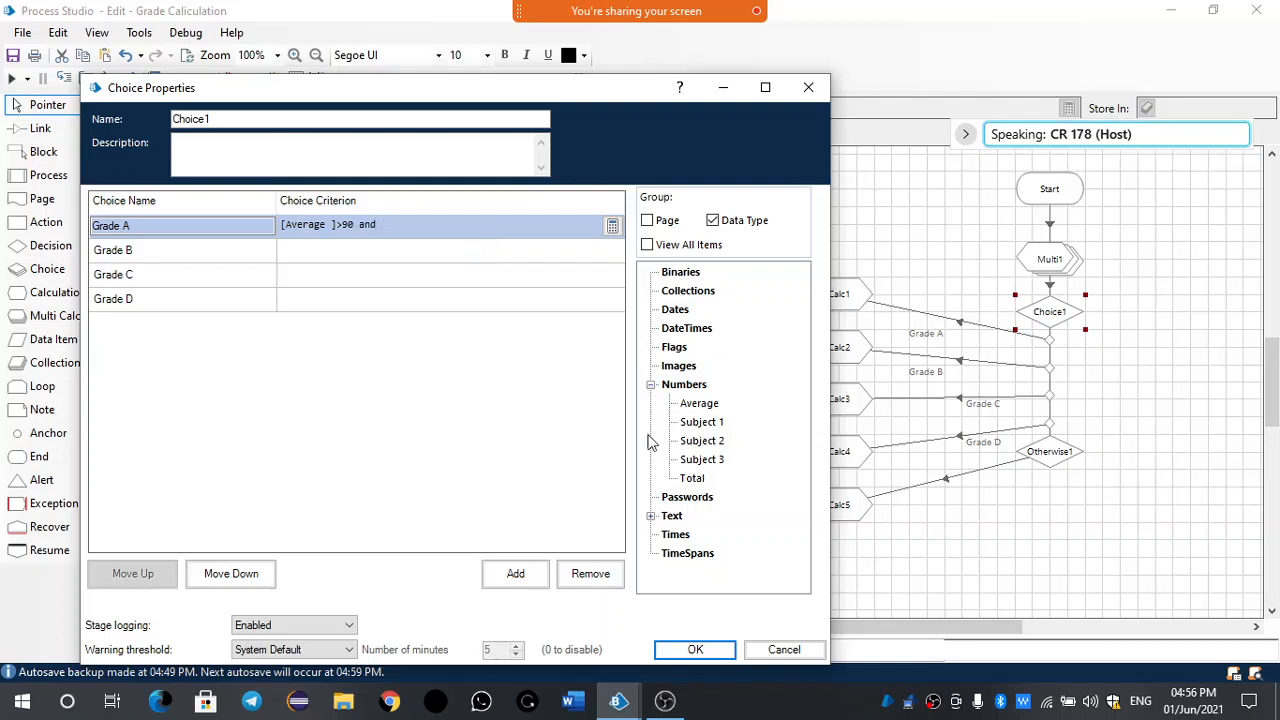
click(706, 405)
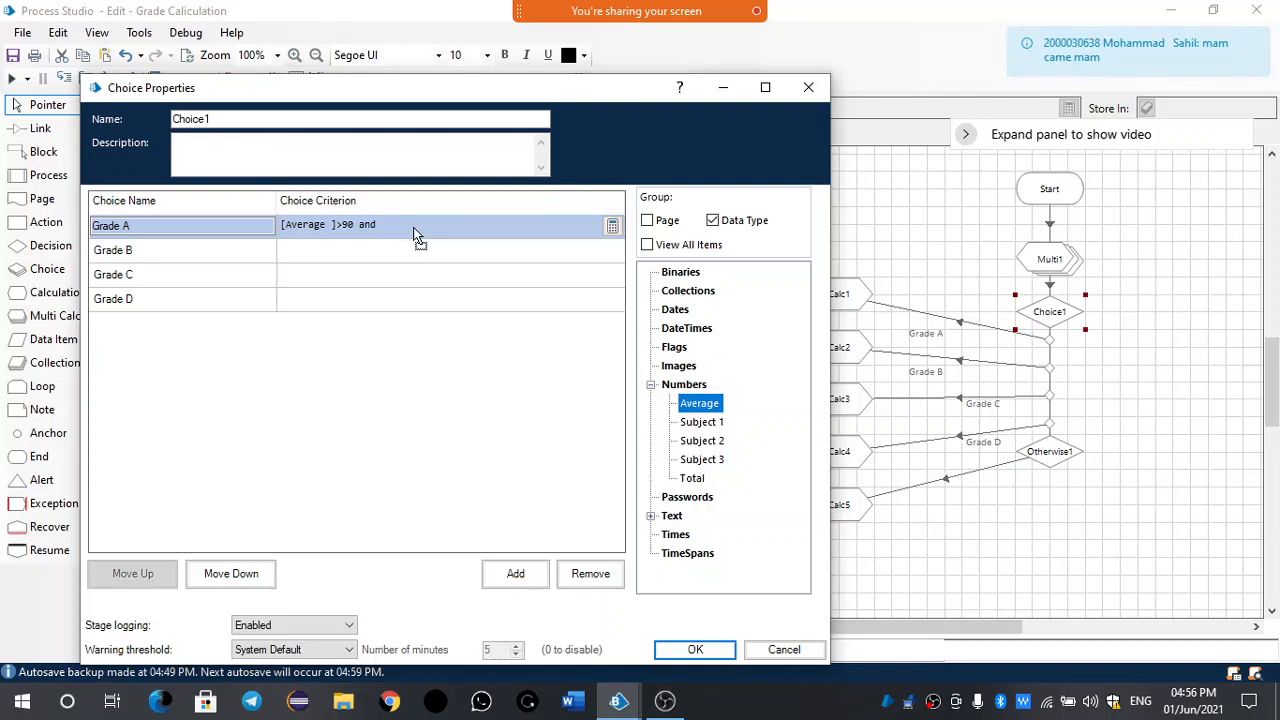
drag(415, 235, 420, 233)
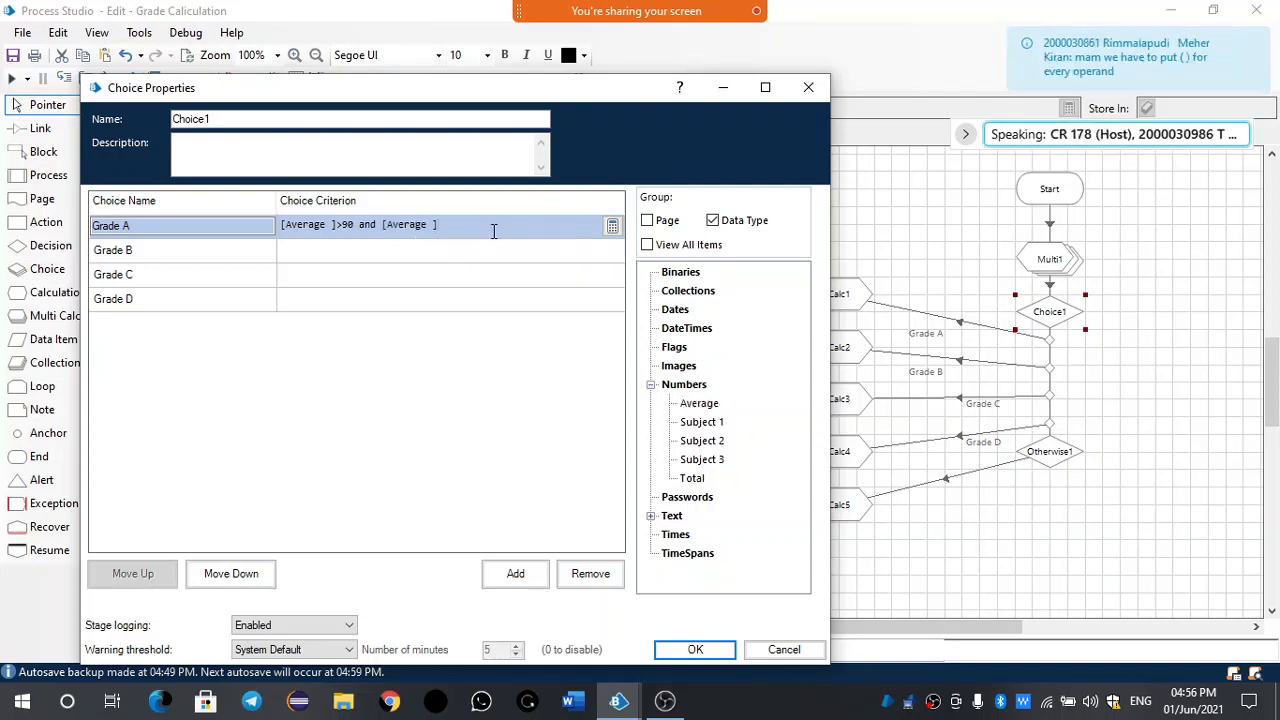
text(<100)
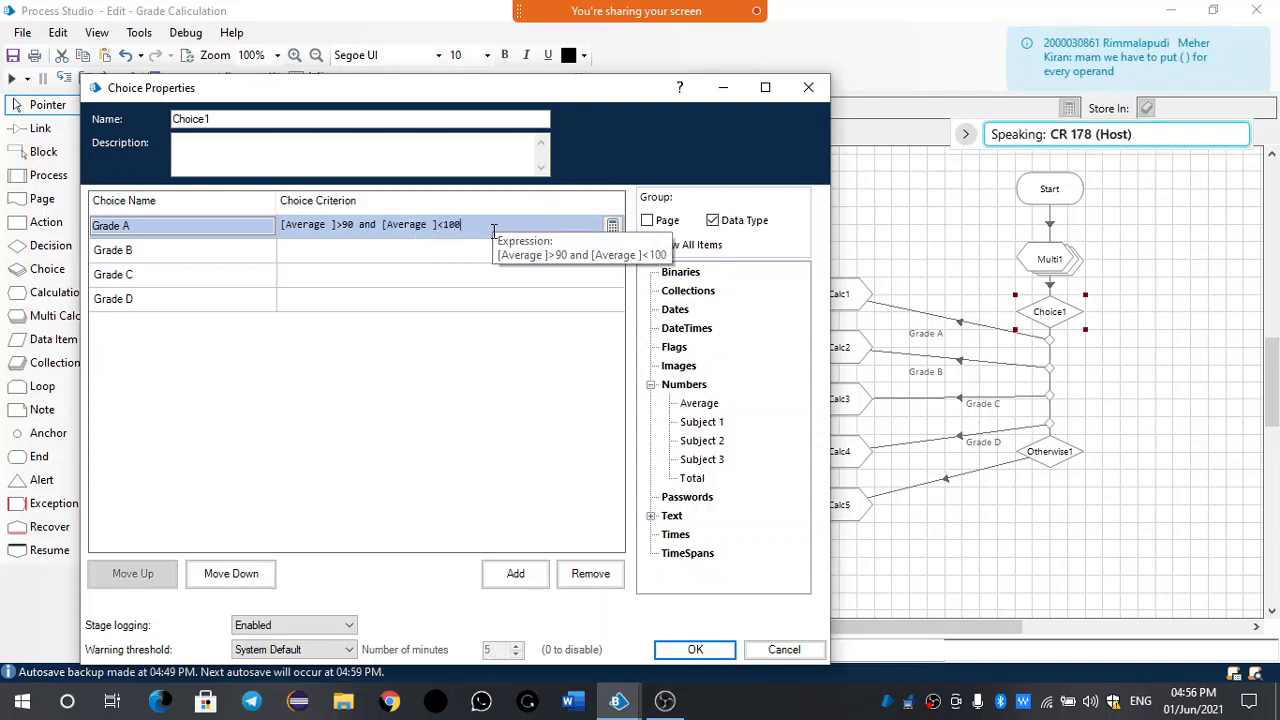
Change the upper limit comparison in the Grade A criterion to <=100.
click(461, 256)
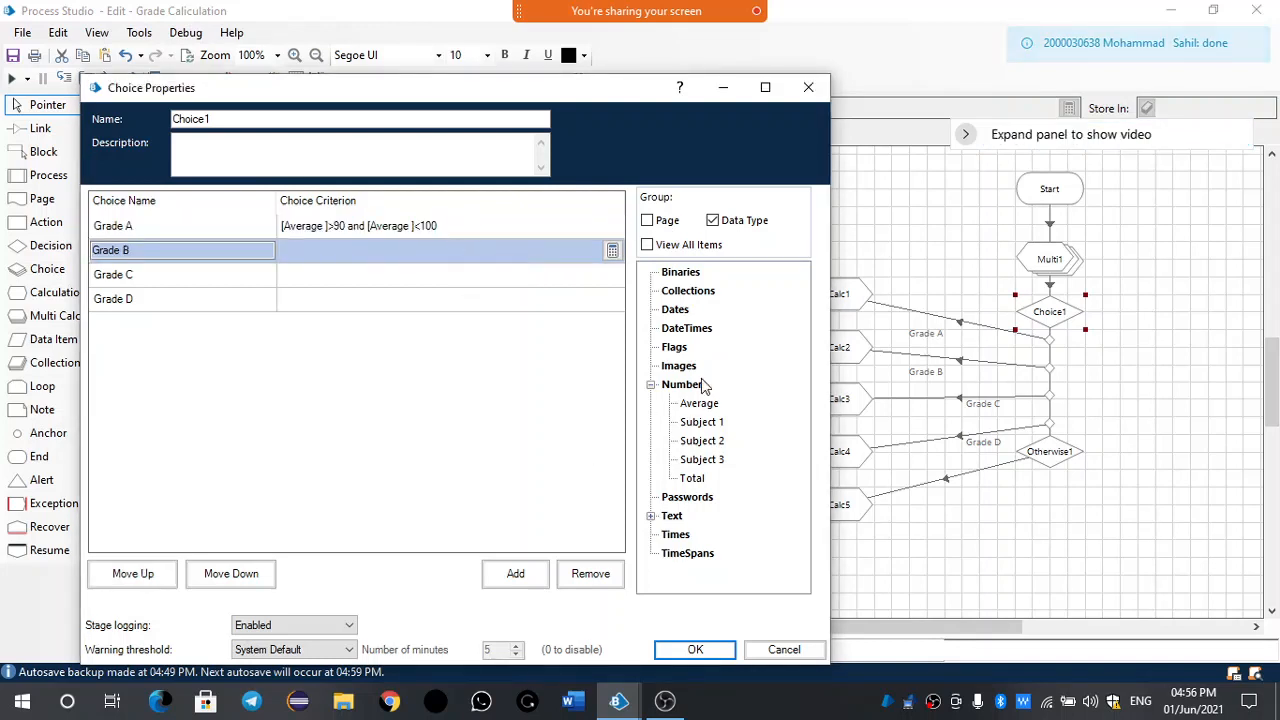
click(420, 225)
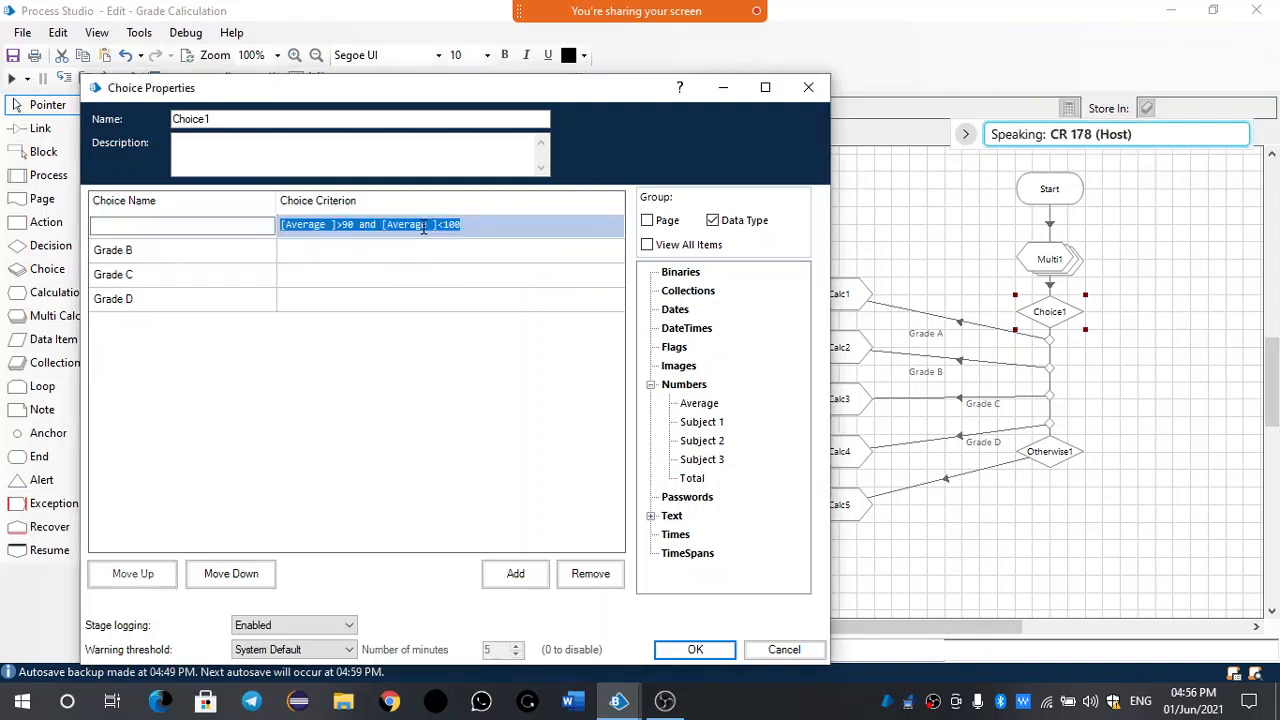
click(443, 226)
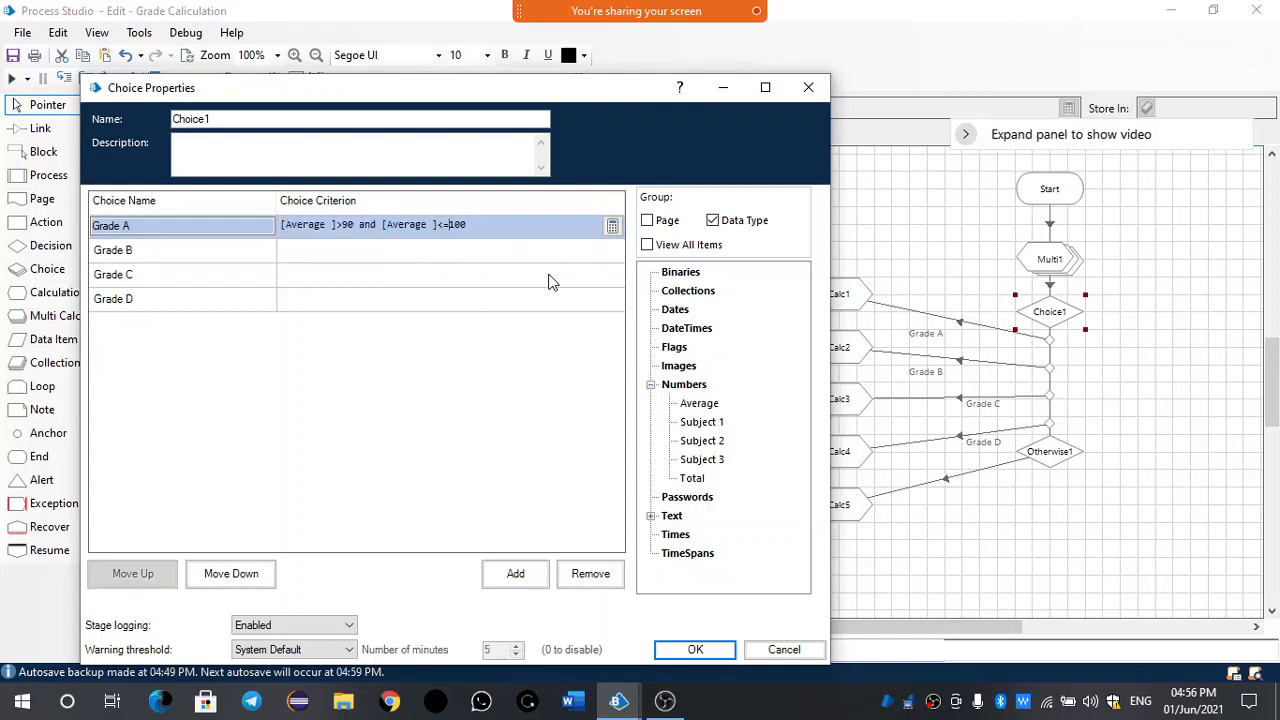
Set the Grade B criterion to [Average ]>80 and [Average ]<=90, inserting both Average references from the data items.
click(437, 252)
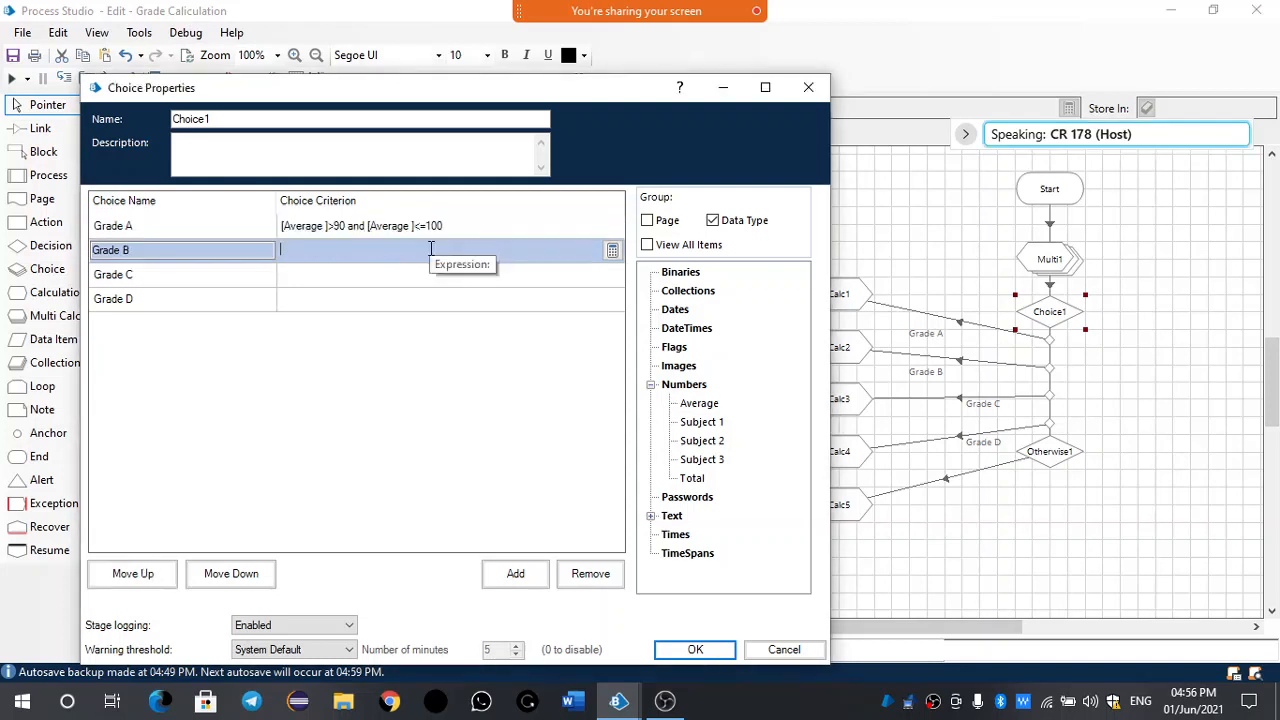
click(699, 403)
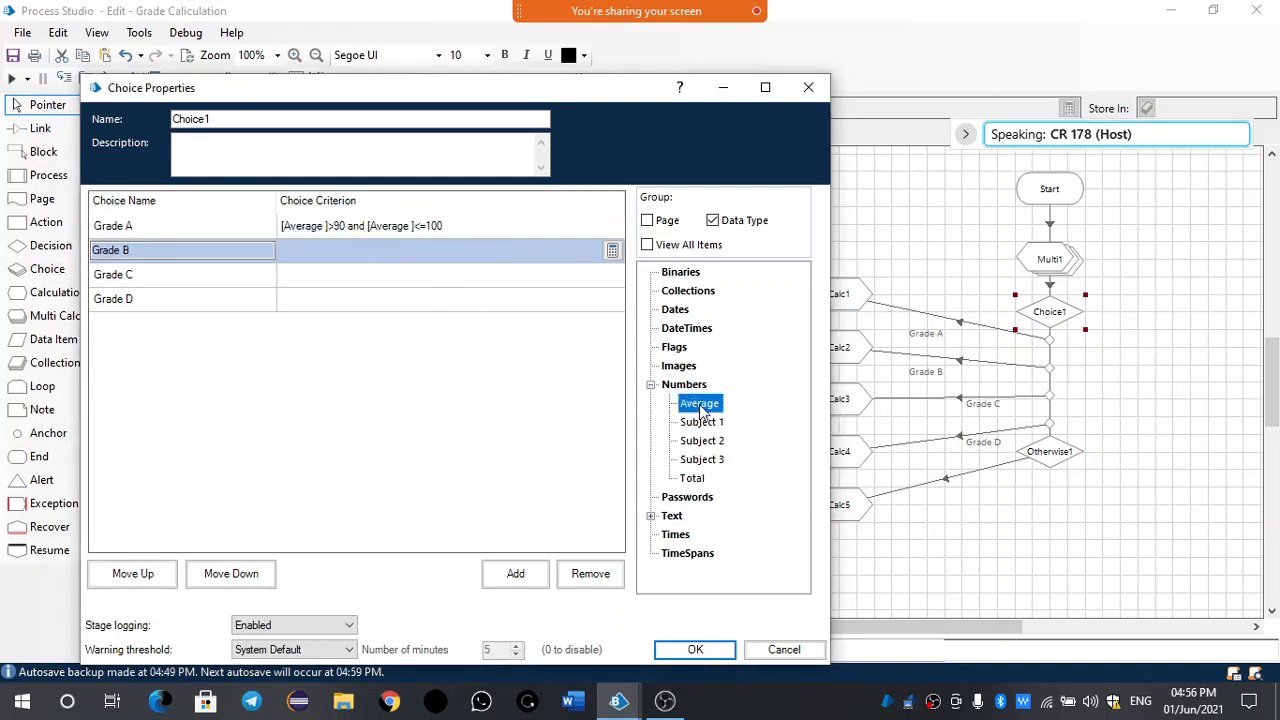
drag(334, 249, 300, 249)
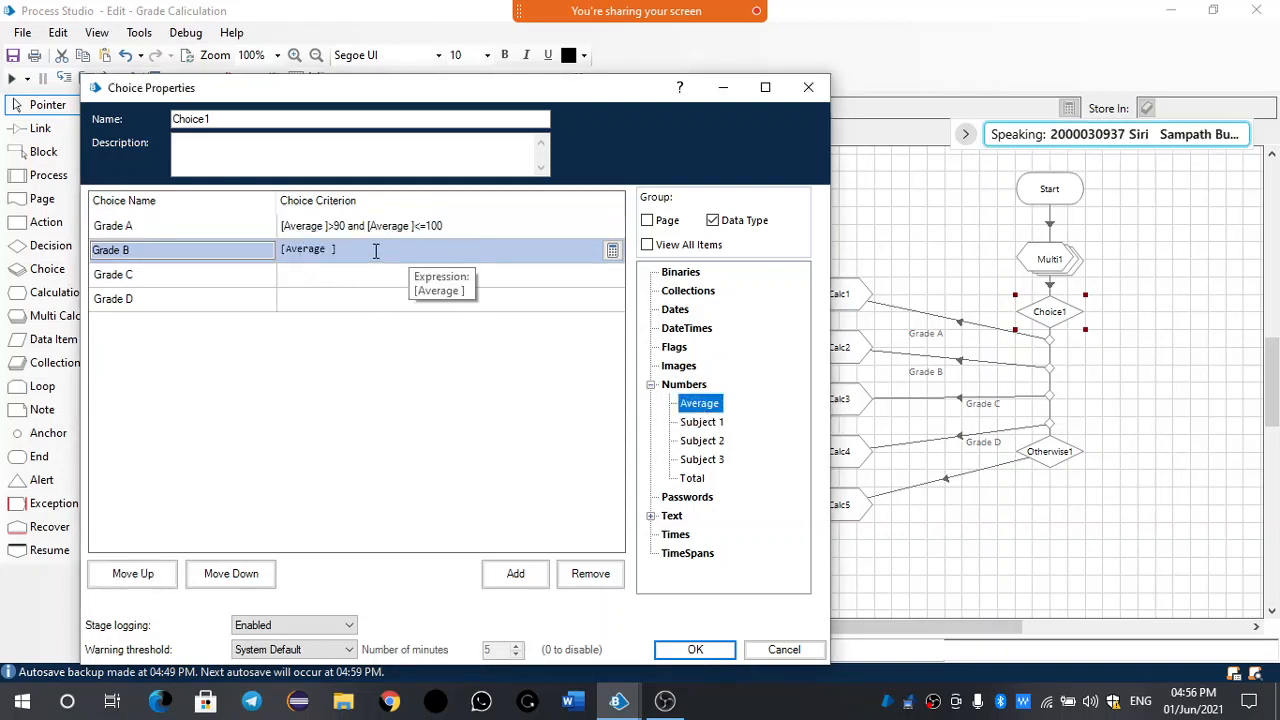
text(>)
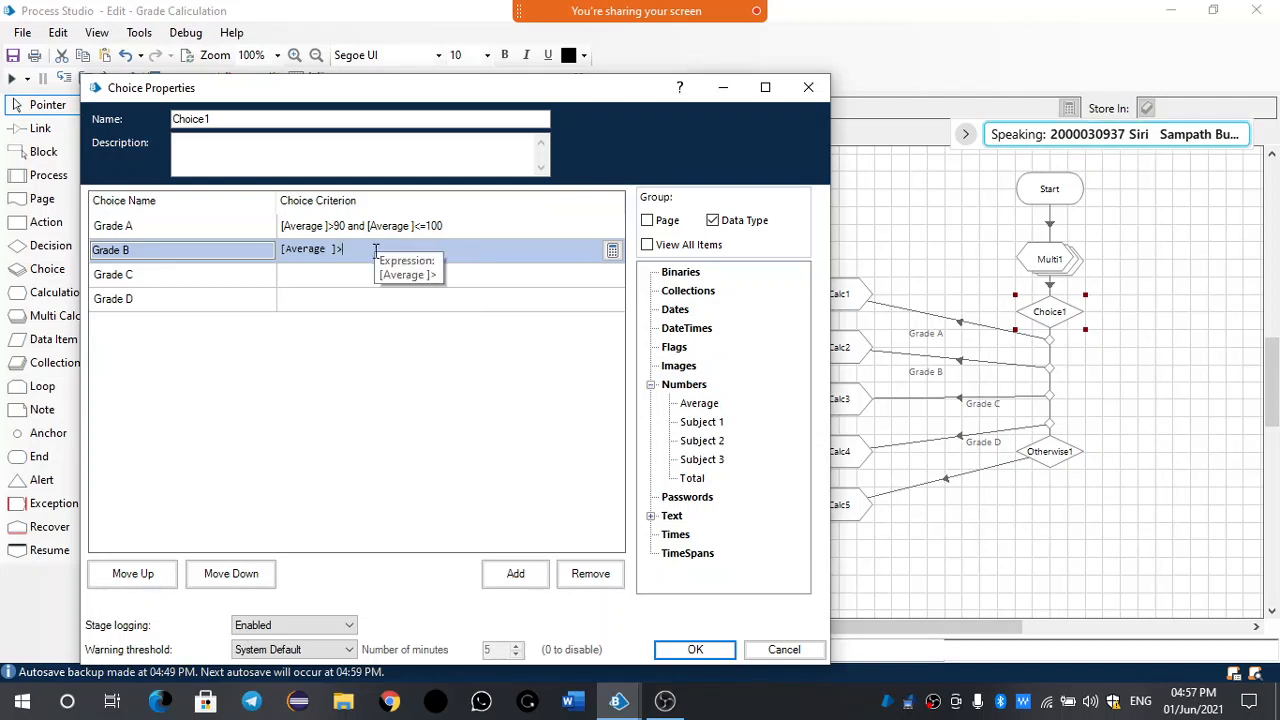
text(80 and)
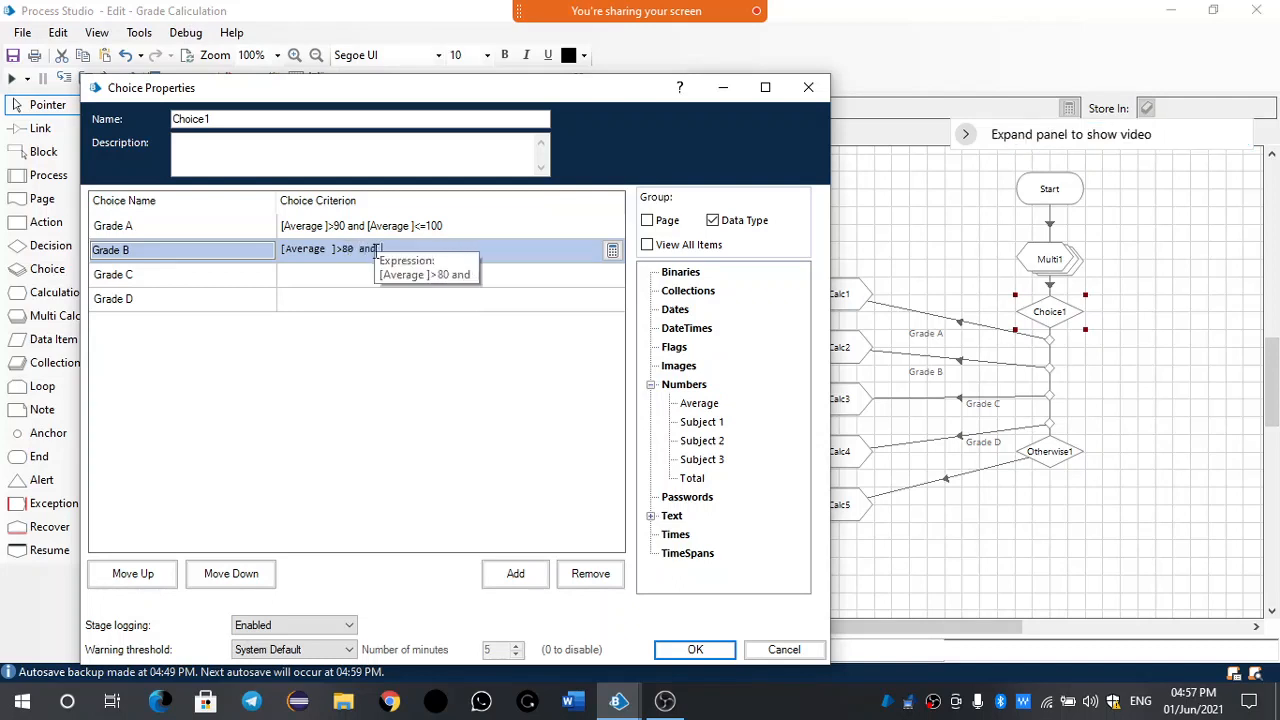
drag(699, 403, 497, 335)
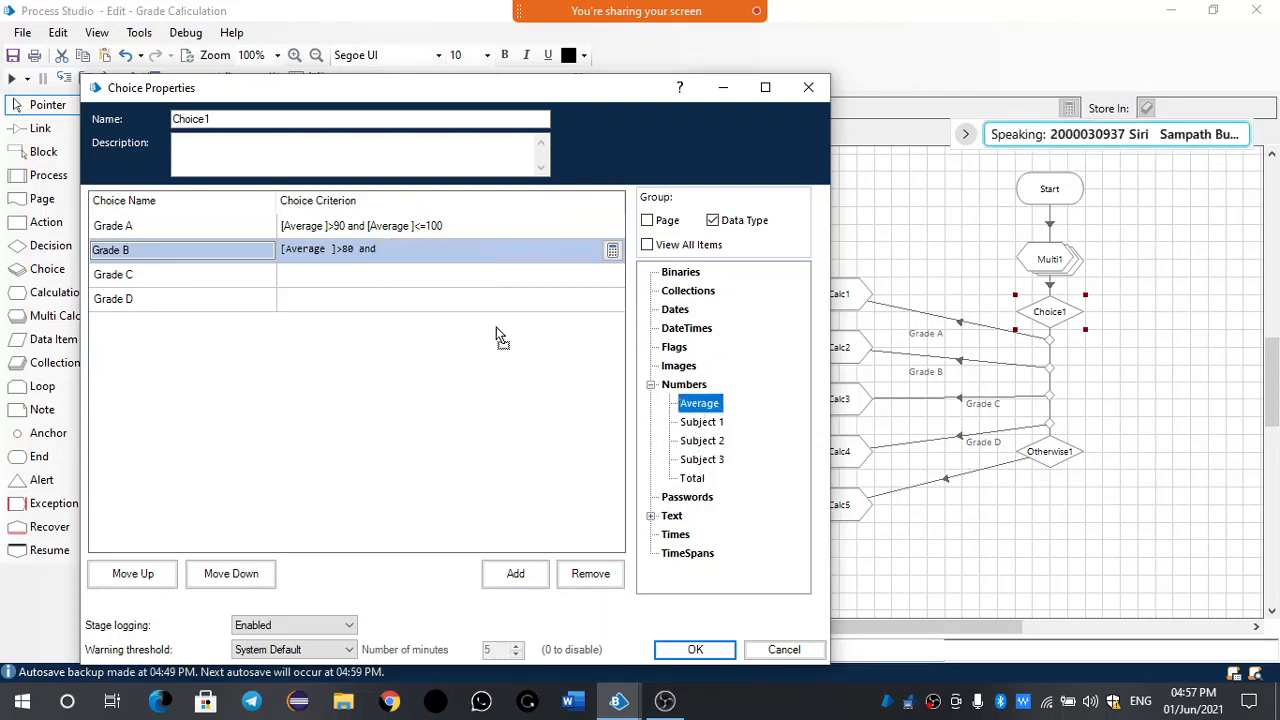
drag(406, 256, 410, 258)
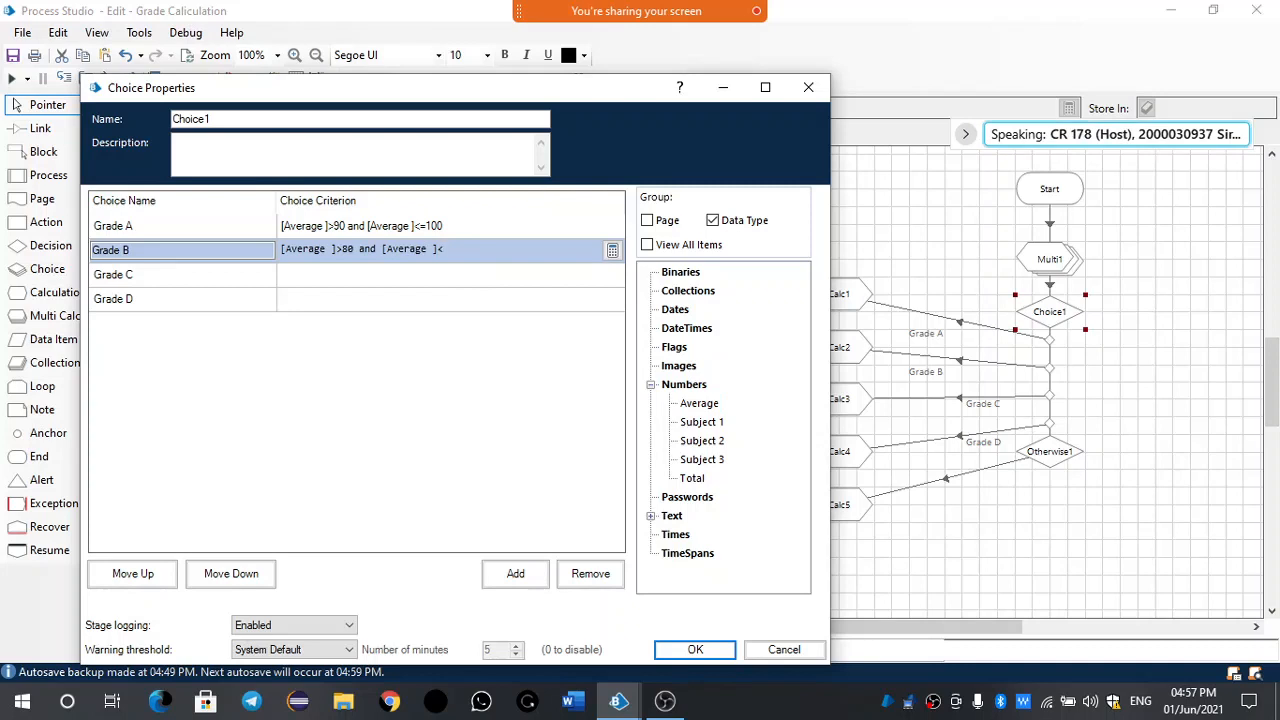
text(<=80)
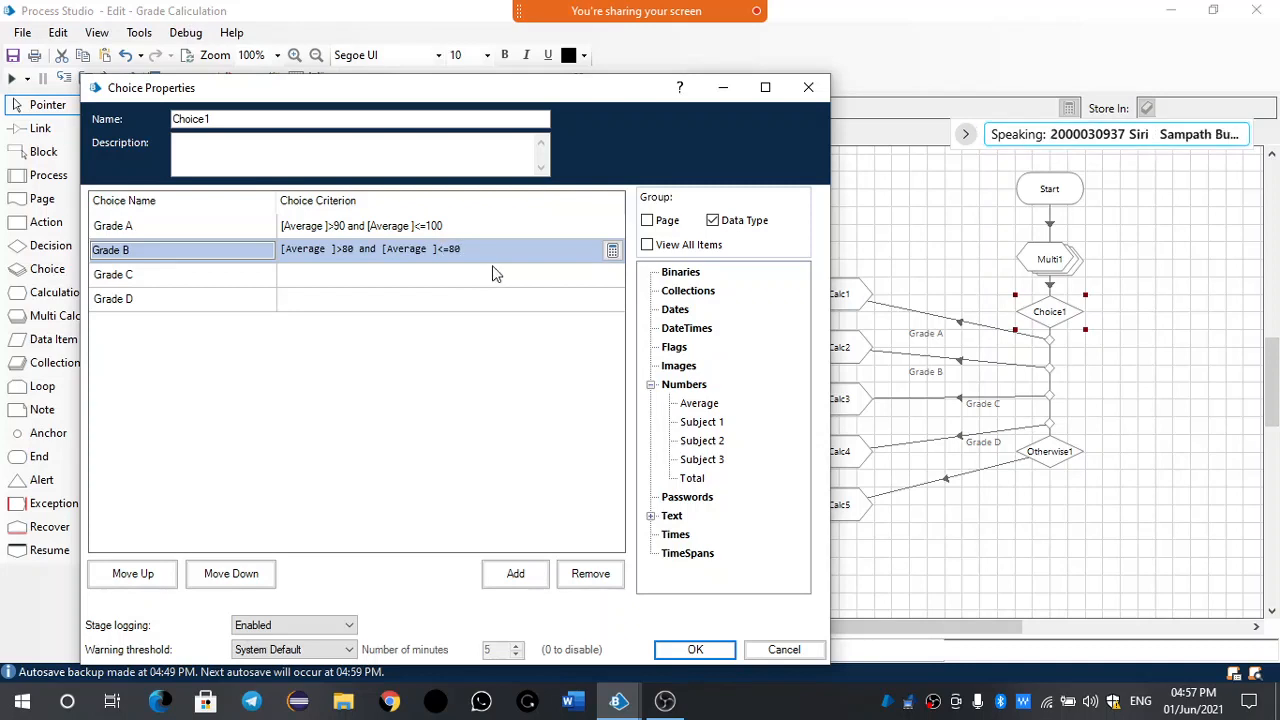
key(BackSpace)
key(BackSpace)
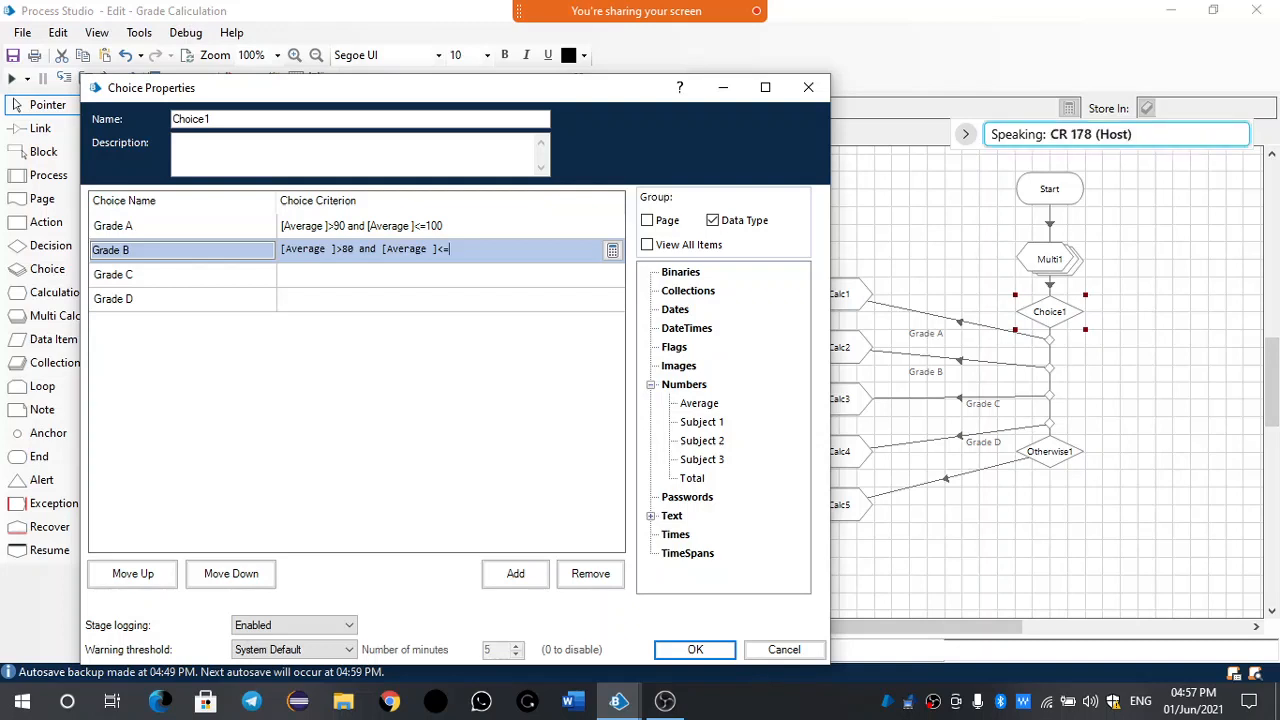
Set the Grade C criterion to [Average ]>70 and [Average ]<=80, inserting both Average references from the data items.
click(346, 268)
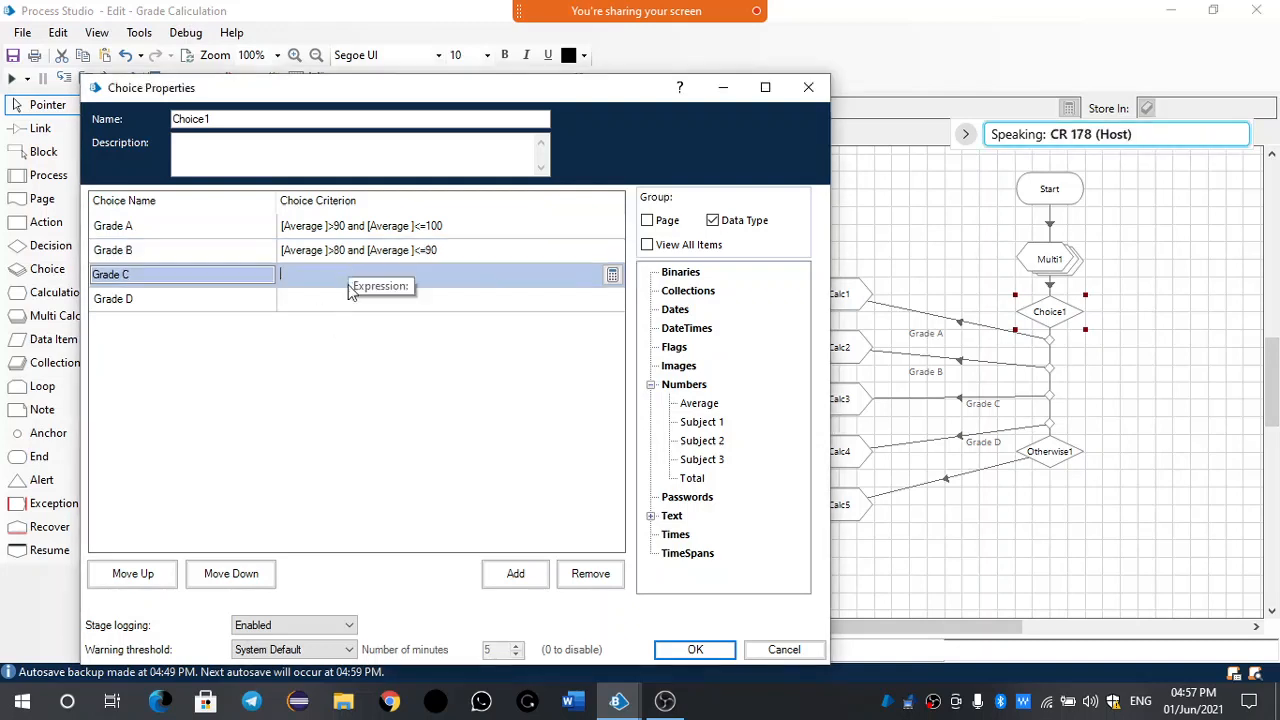
drag(699, 403, 340, 274)
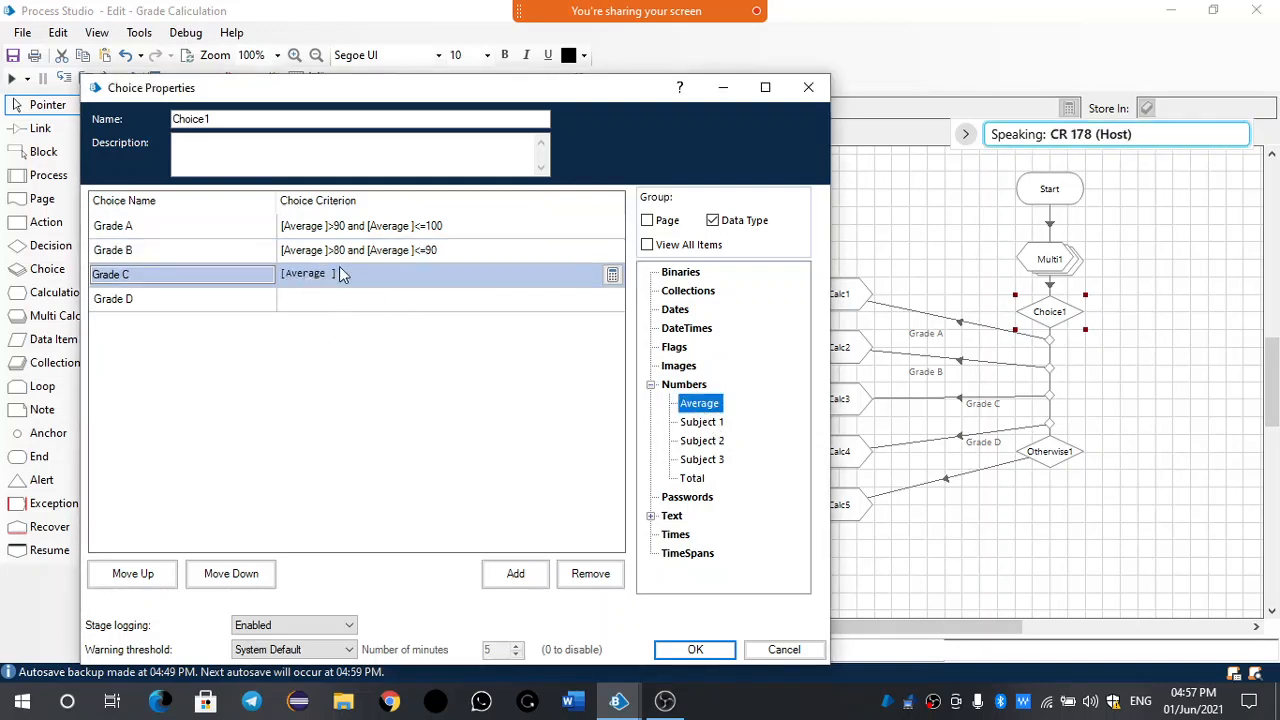
text(>)
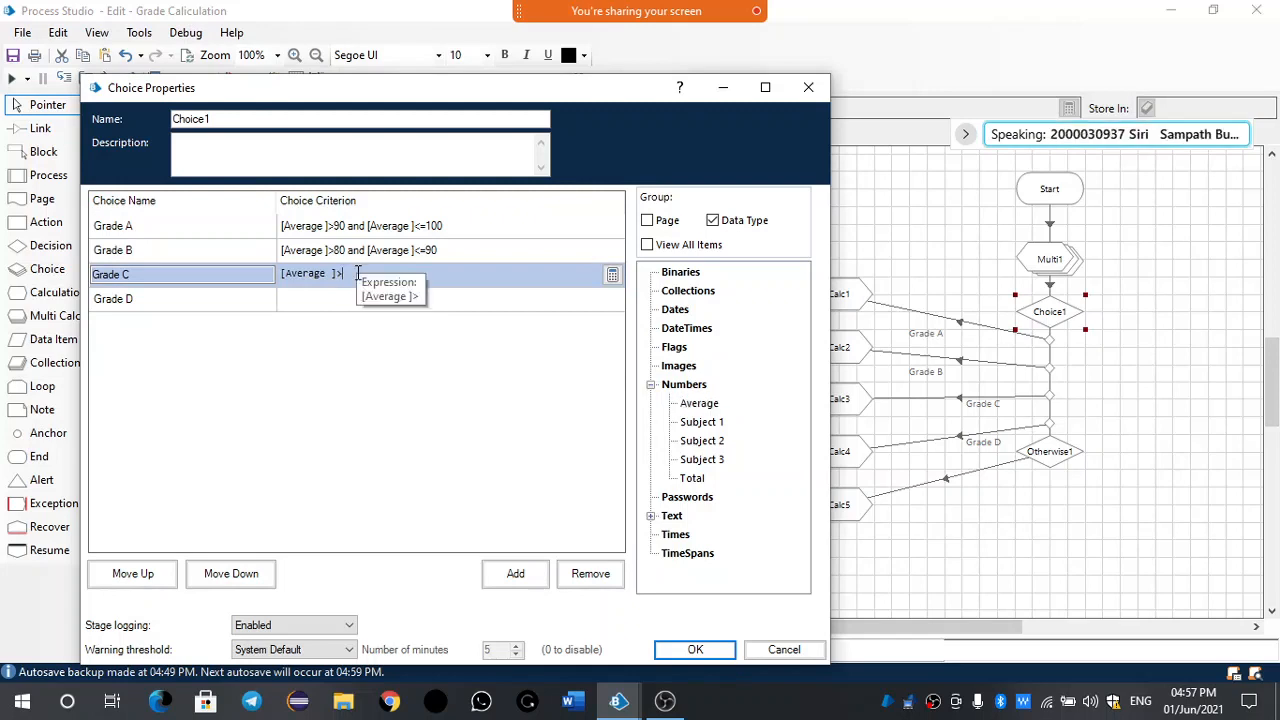
text(70 and)
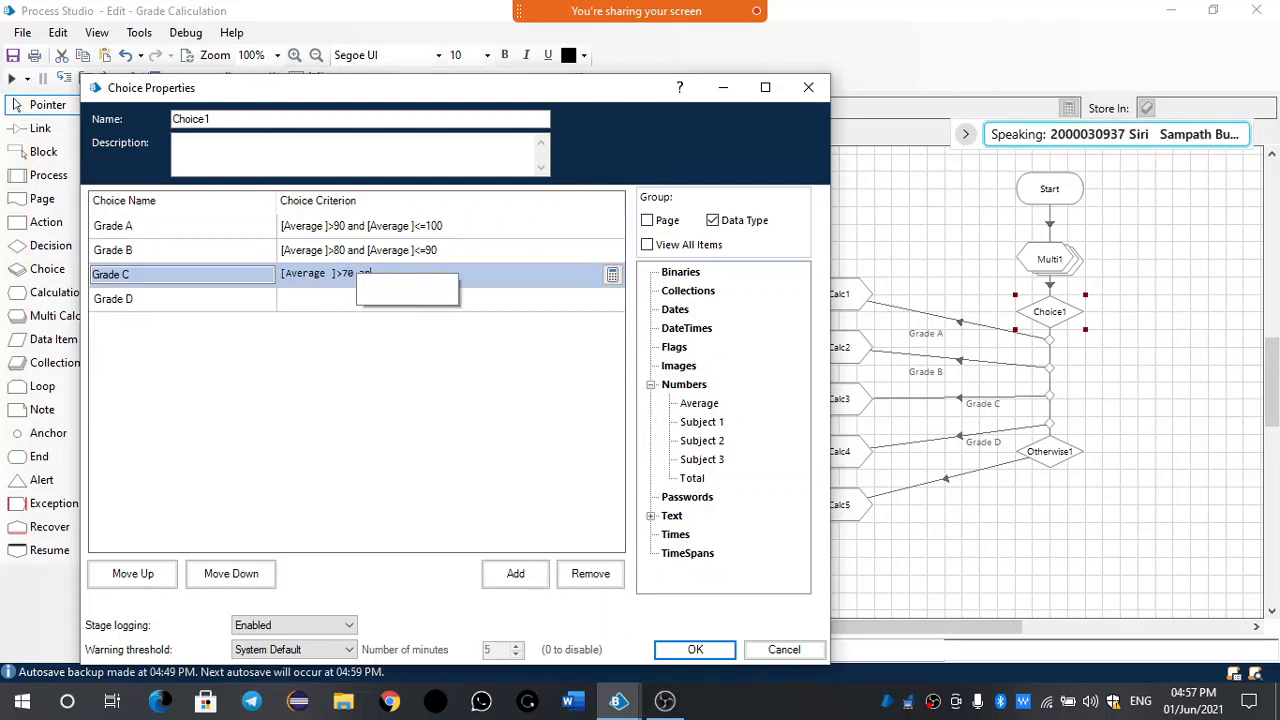
drag(714, 402, 440, 285)
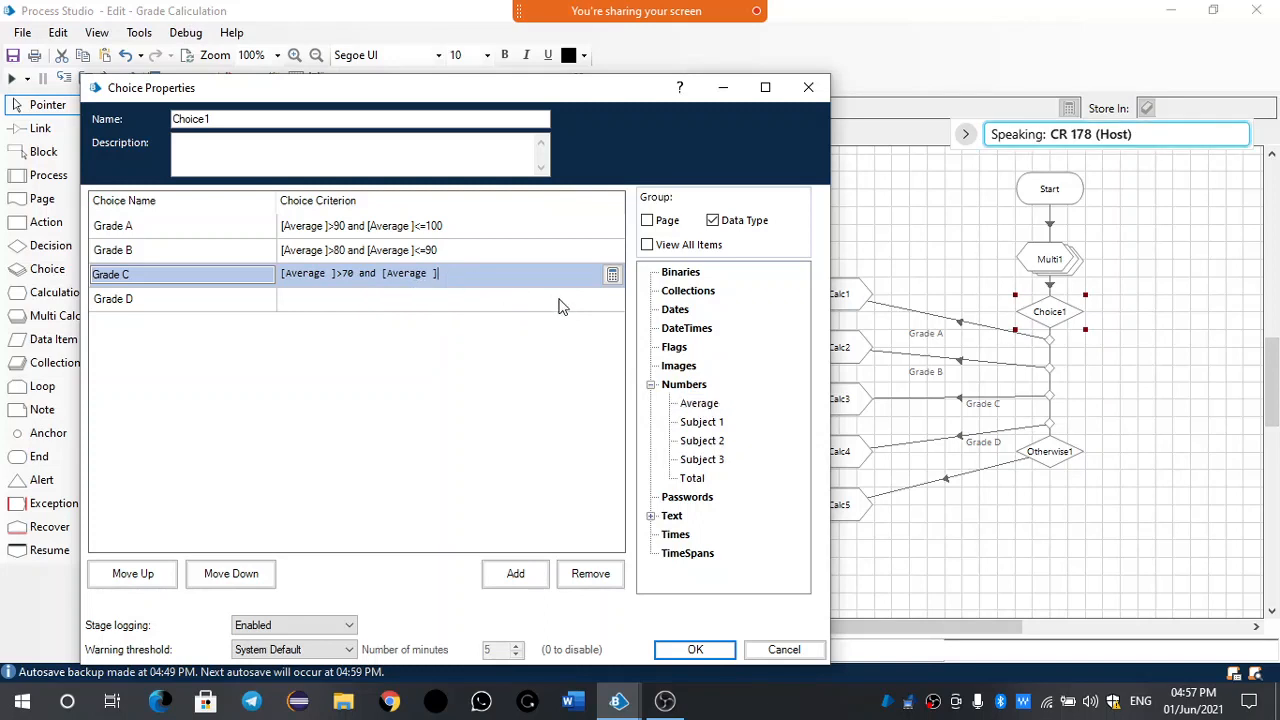
text(<)
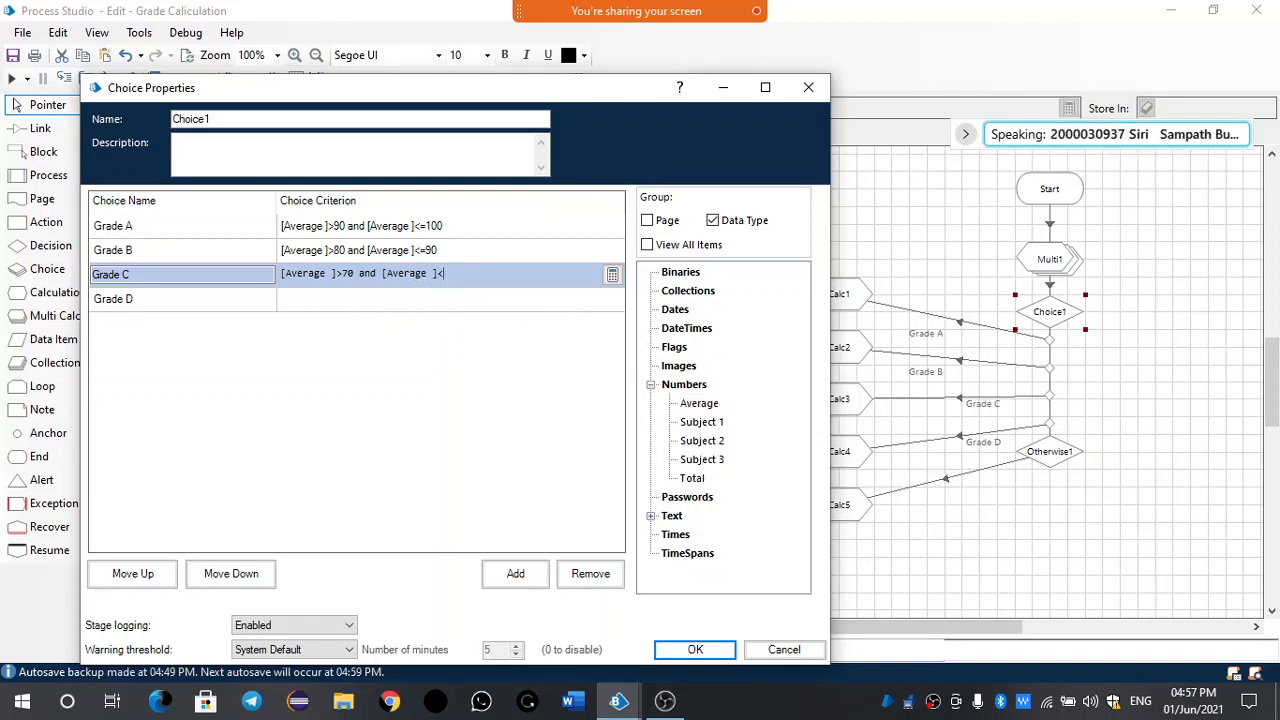
text(=80)
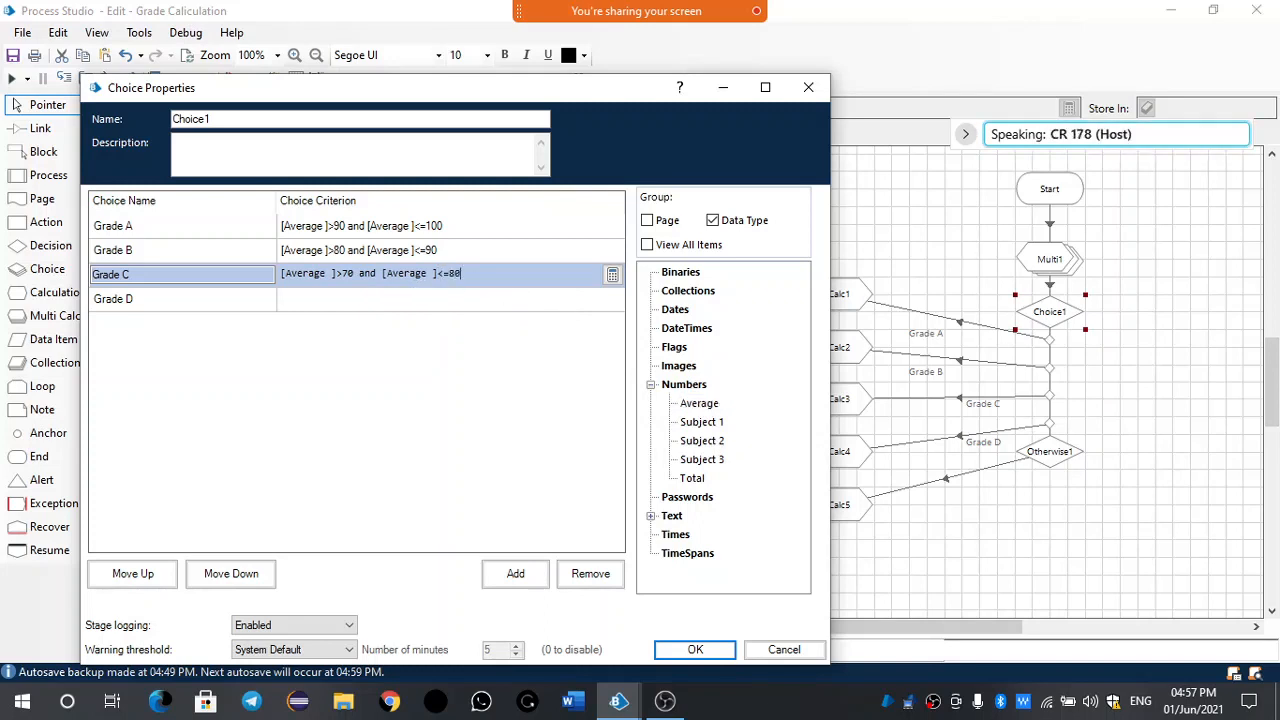
Set the Grade D criterion to [Average ]>60 and [Average ]<=70, inserting both Average references from the data items.
click(376, 302)
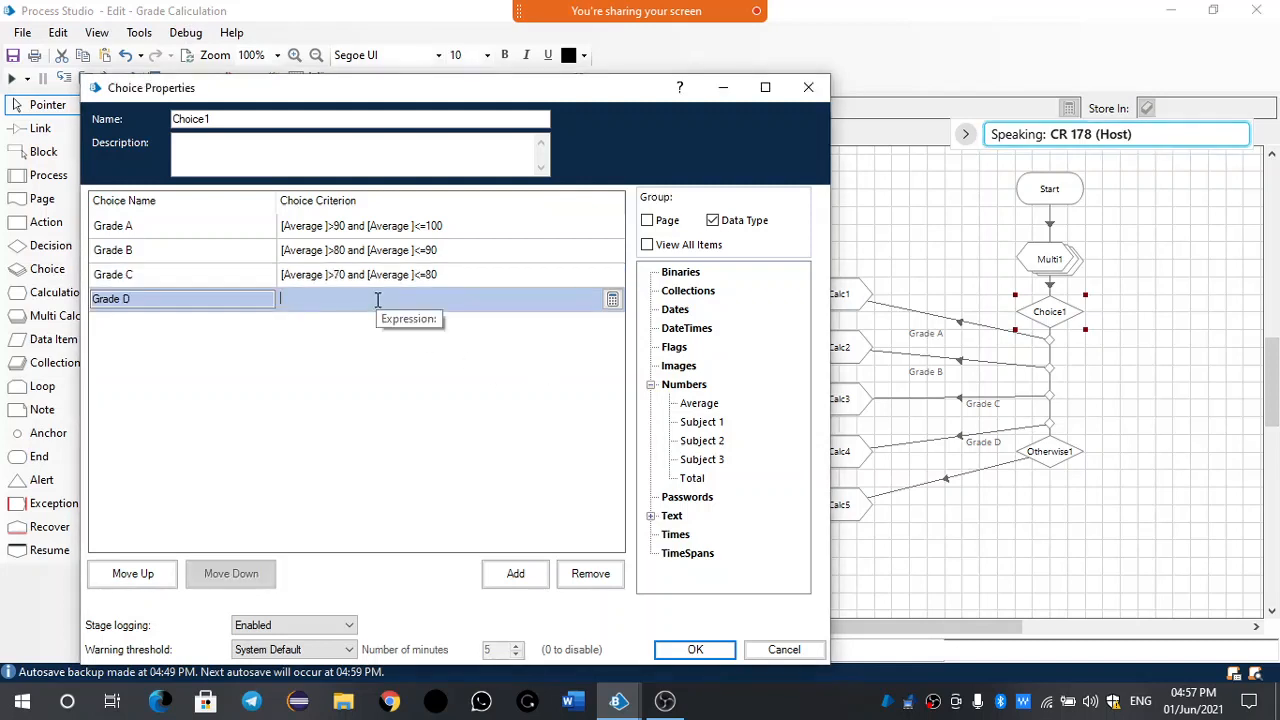
drag(697, 403, 292, 306)
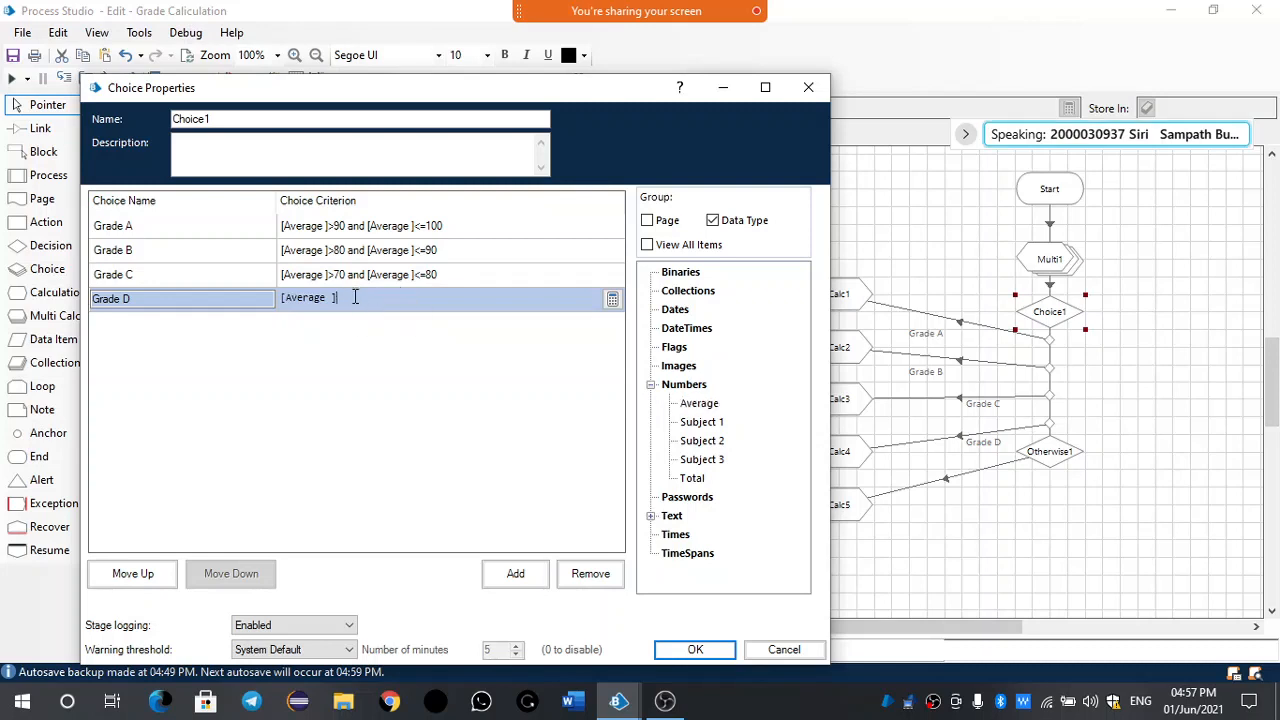
text(>)
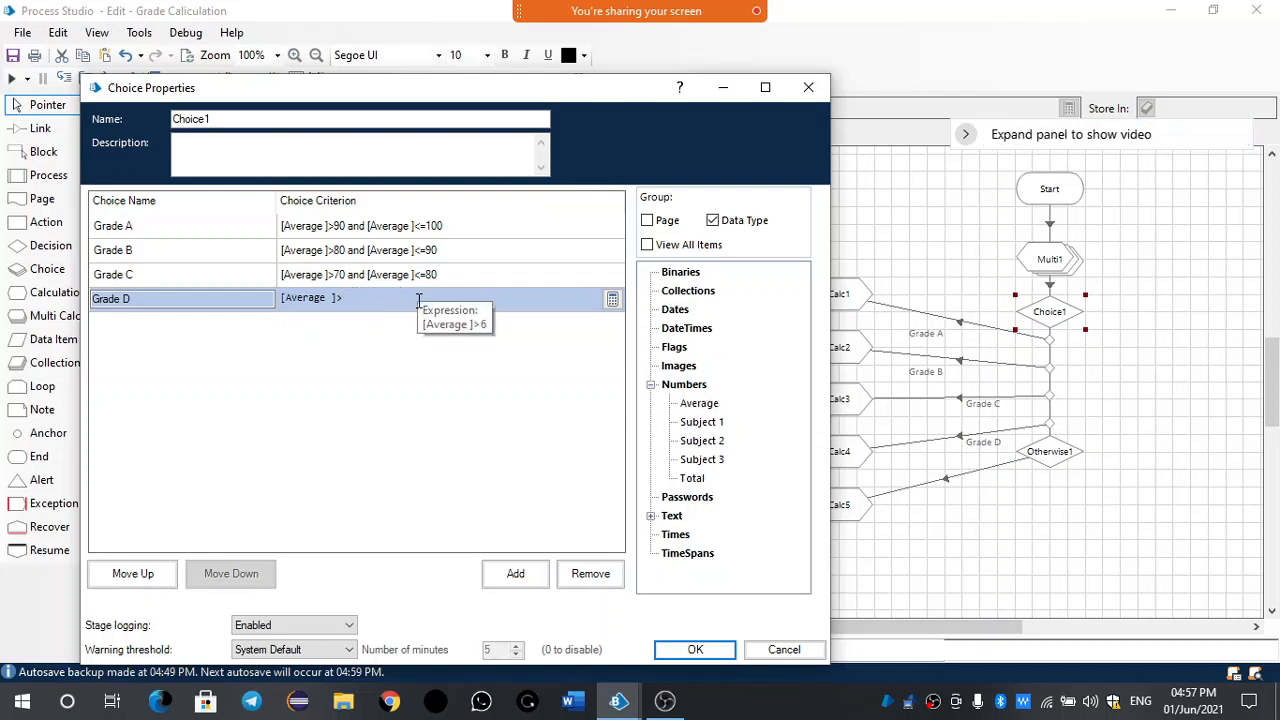
text(60 and)
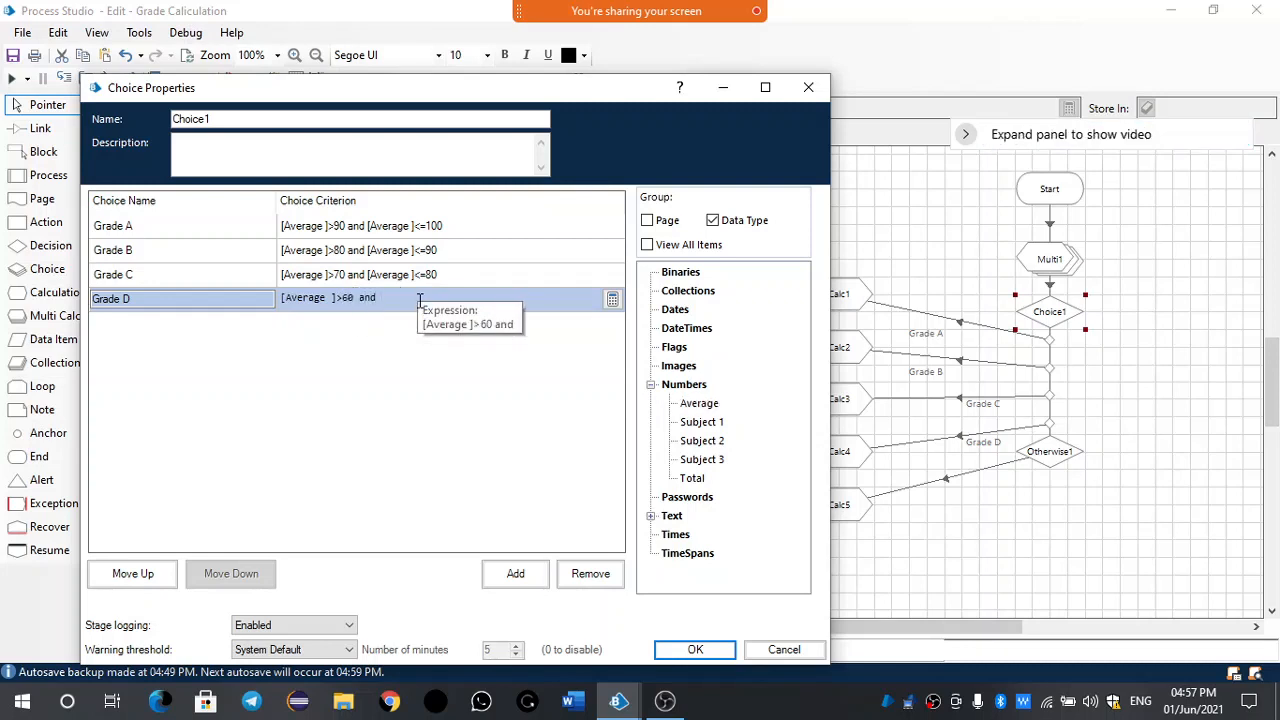
drag(699, 403, 374, 300)
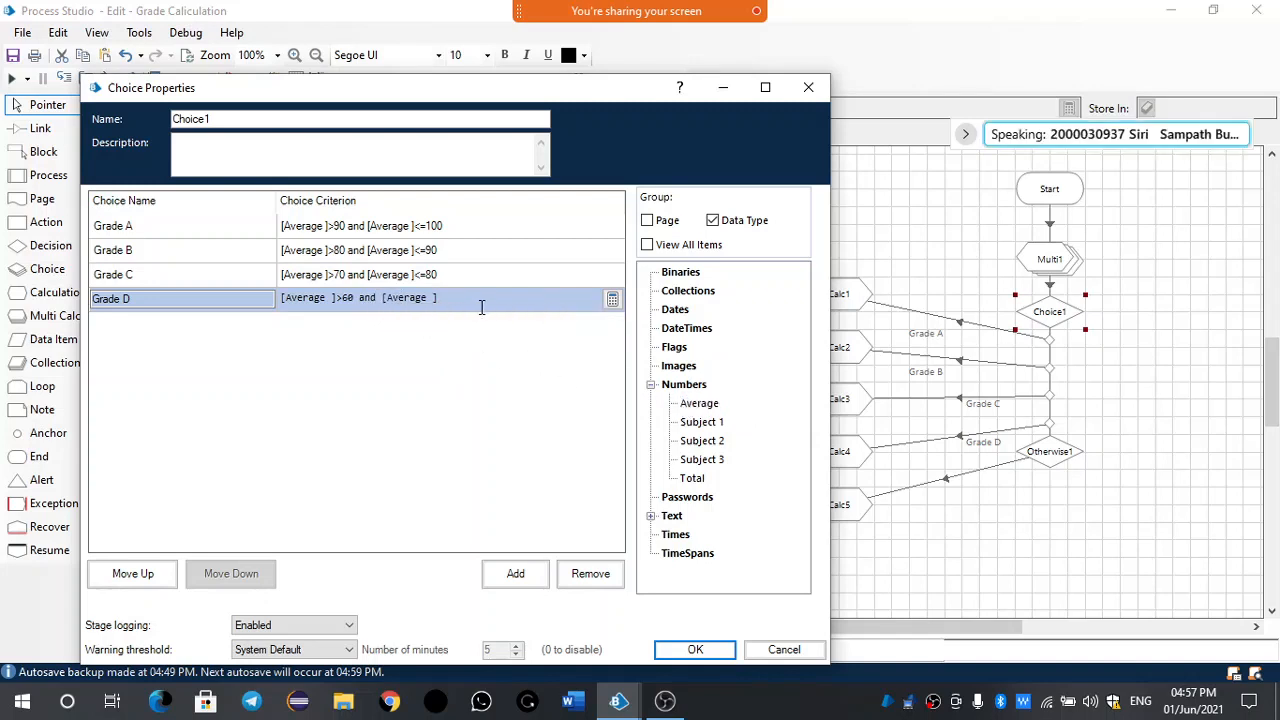
text(<)
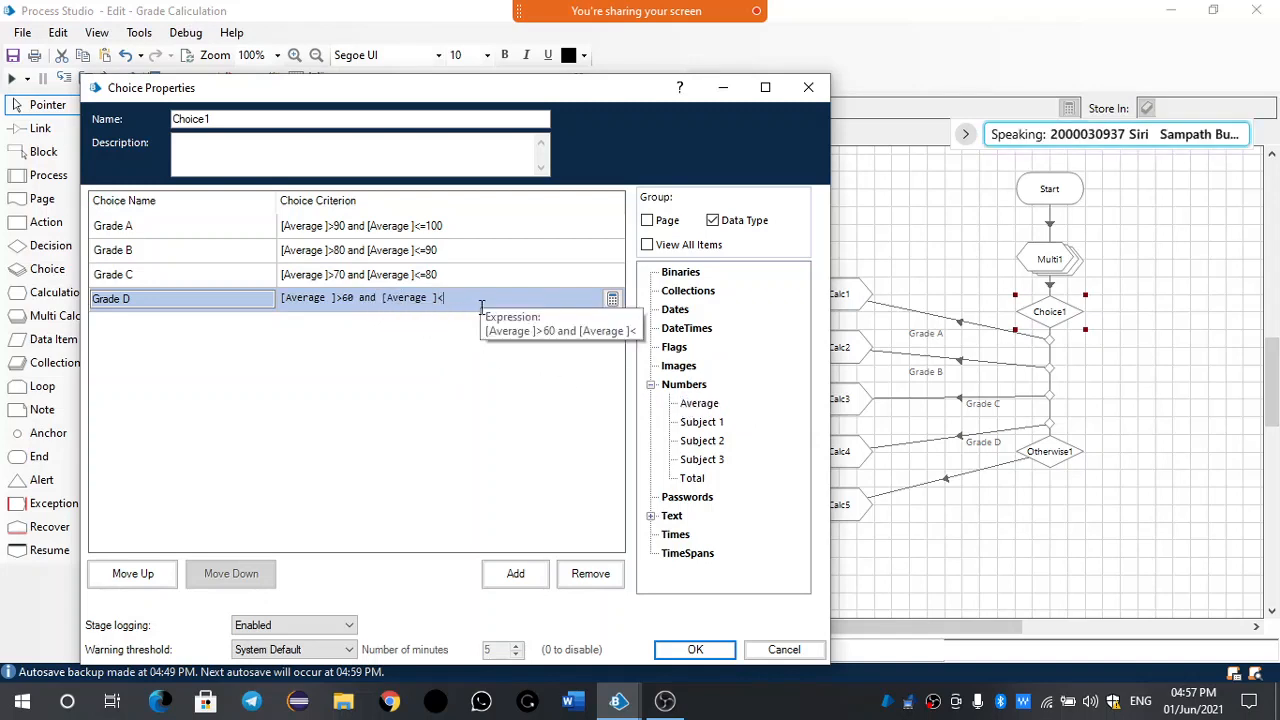
text(=70)
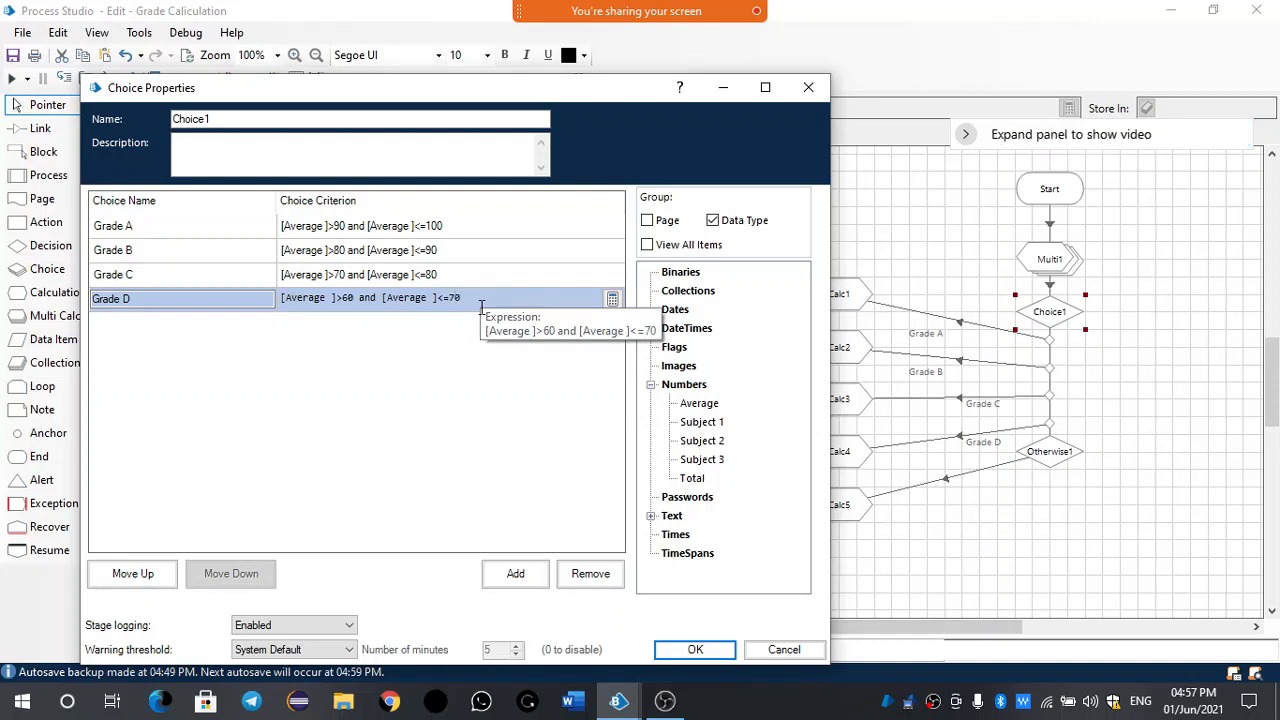
click(438, 418)
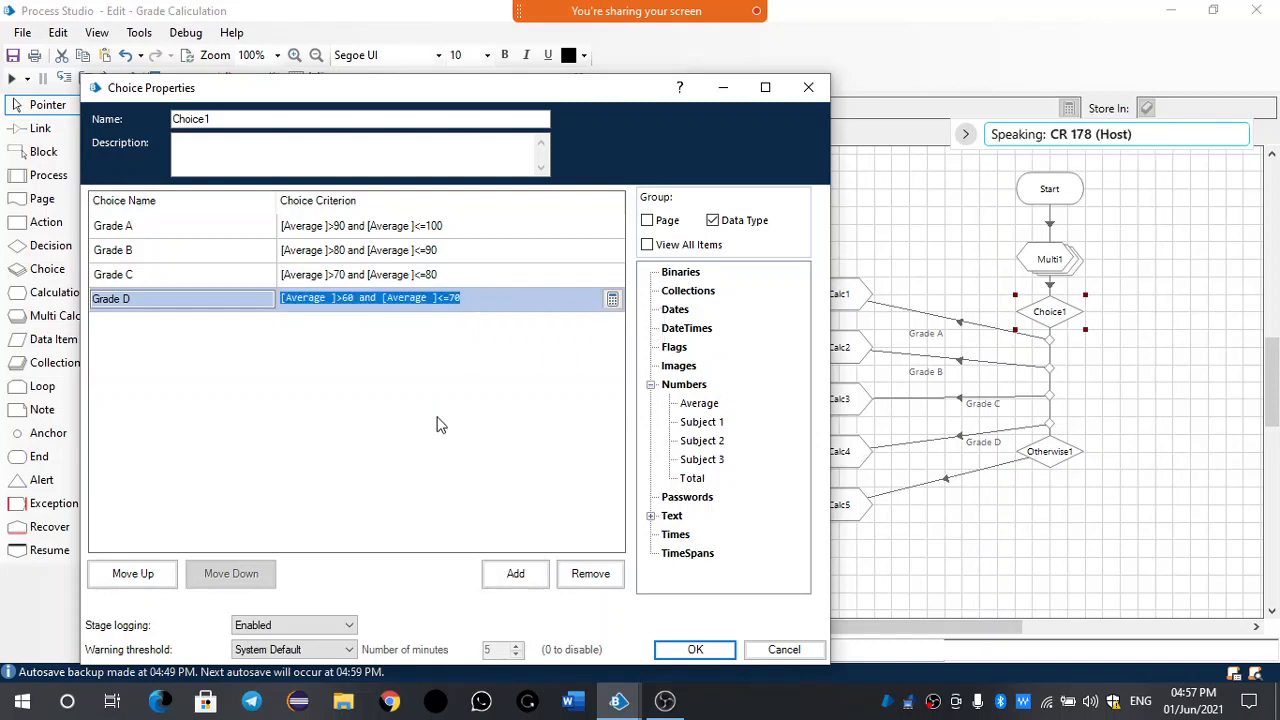
Apply the Choice1 criteria and review the remaining process validation results.
click(694, 650)
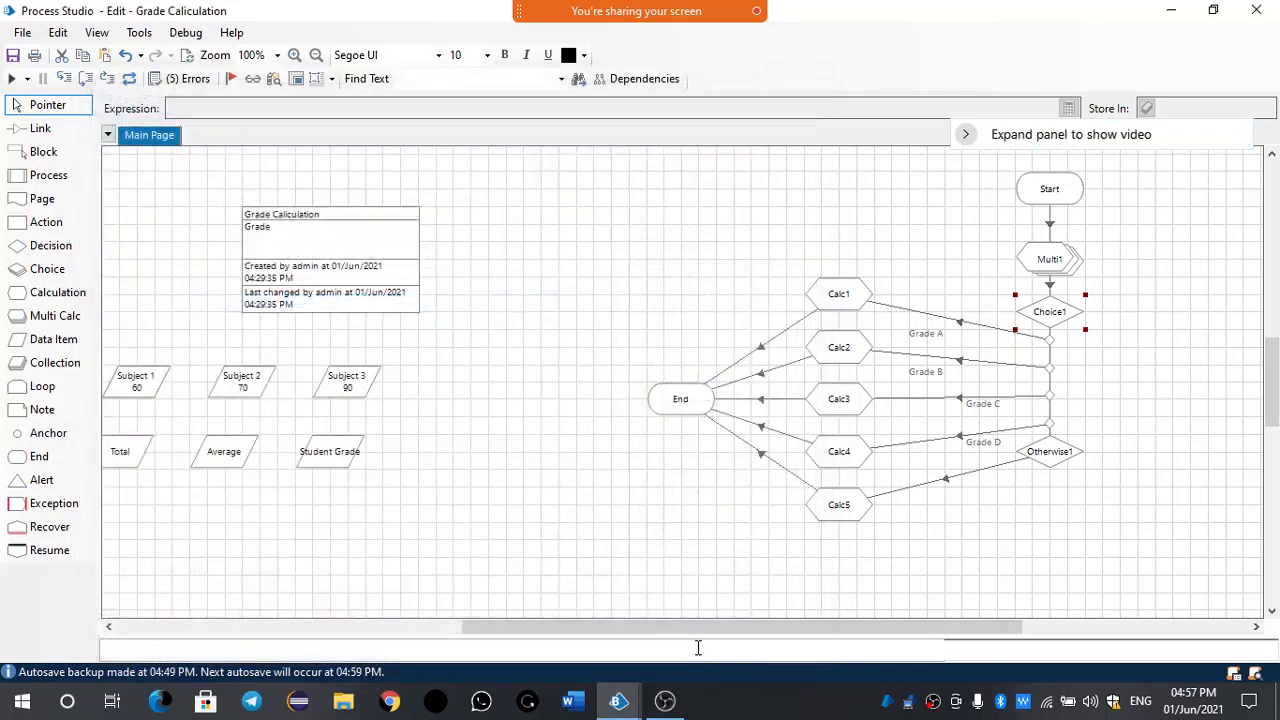
click(129, 78)
click(203, 84)
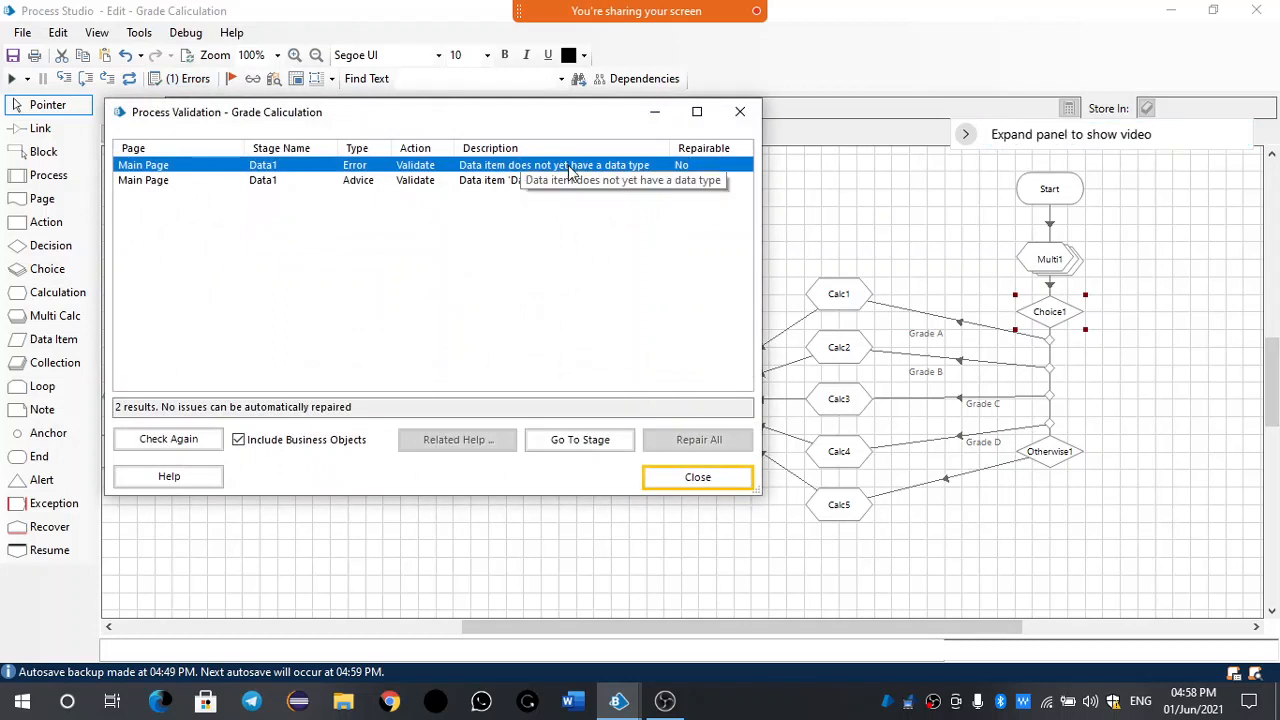
click(698, 477)
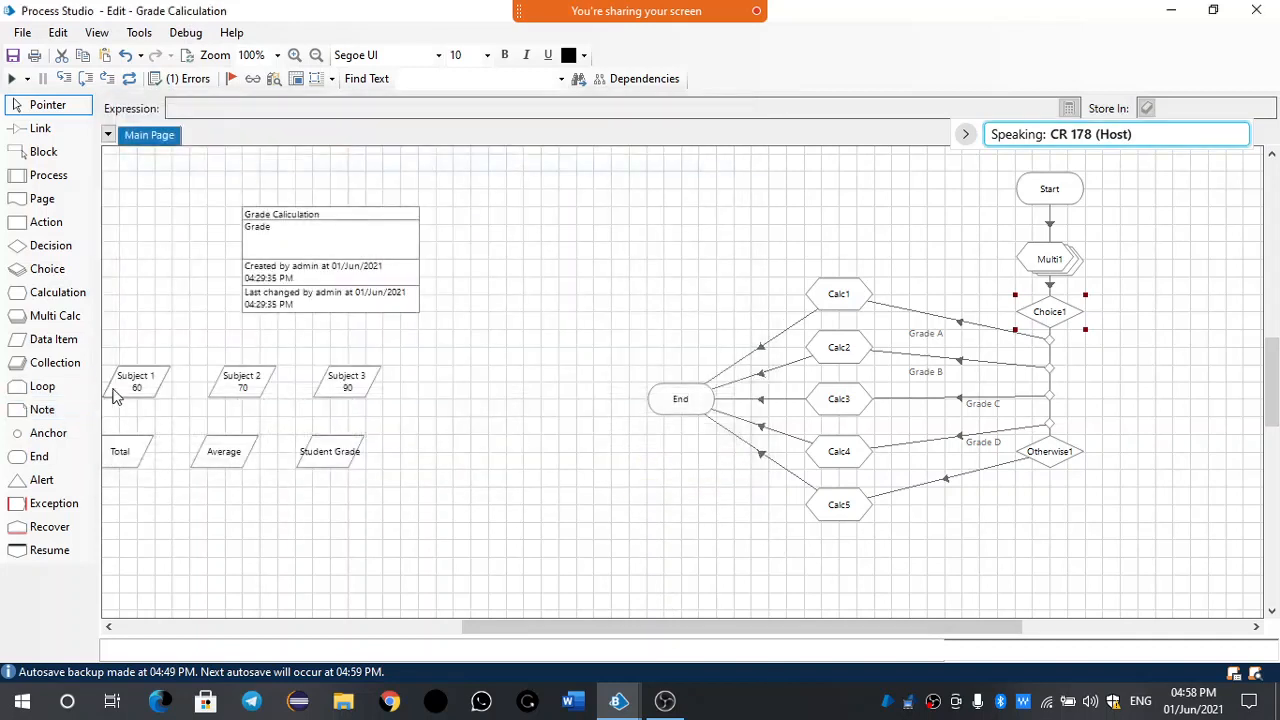
Move the Subject 1 data item aside, delete the stray data item underneath, and put Subject 1 back in its place.
click(1116, 311)
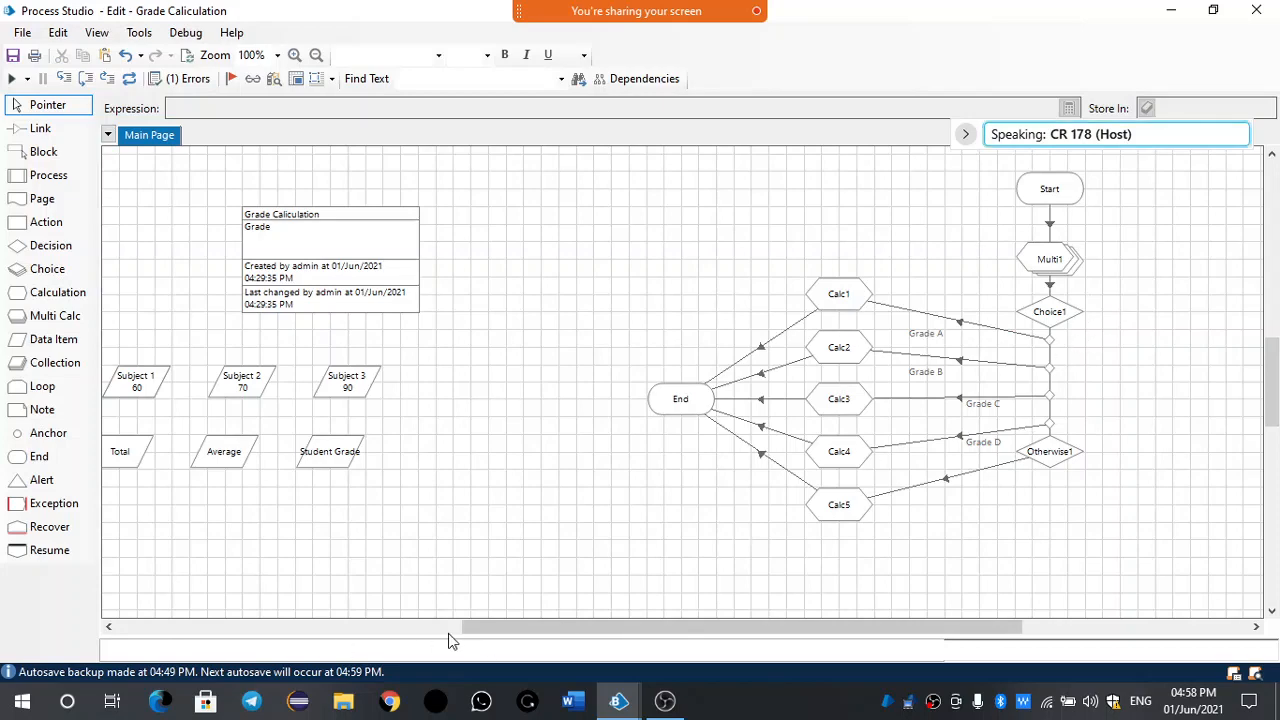
drag(492, 630, 446, 662)
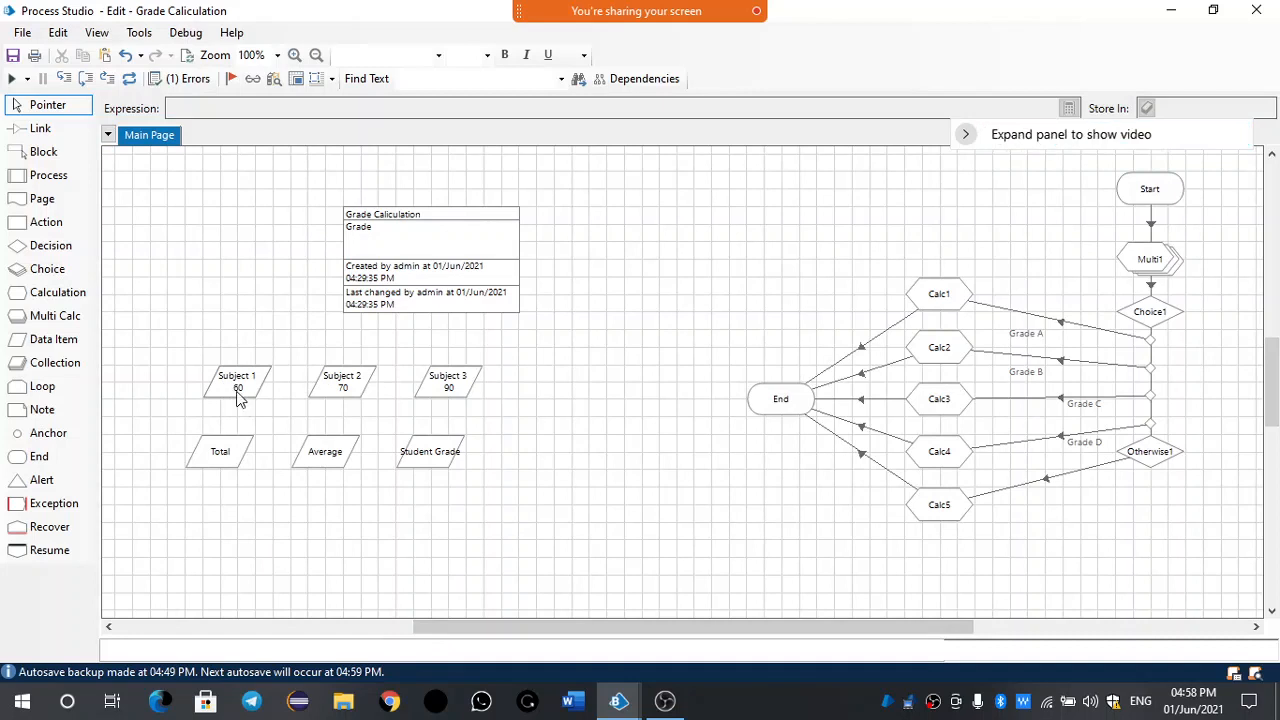
drag(240, 394, 240, 315)
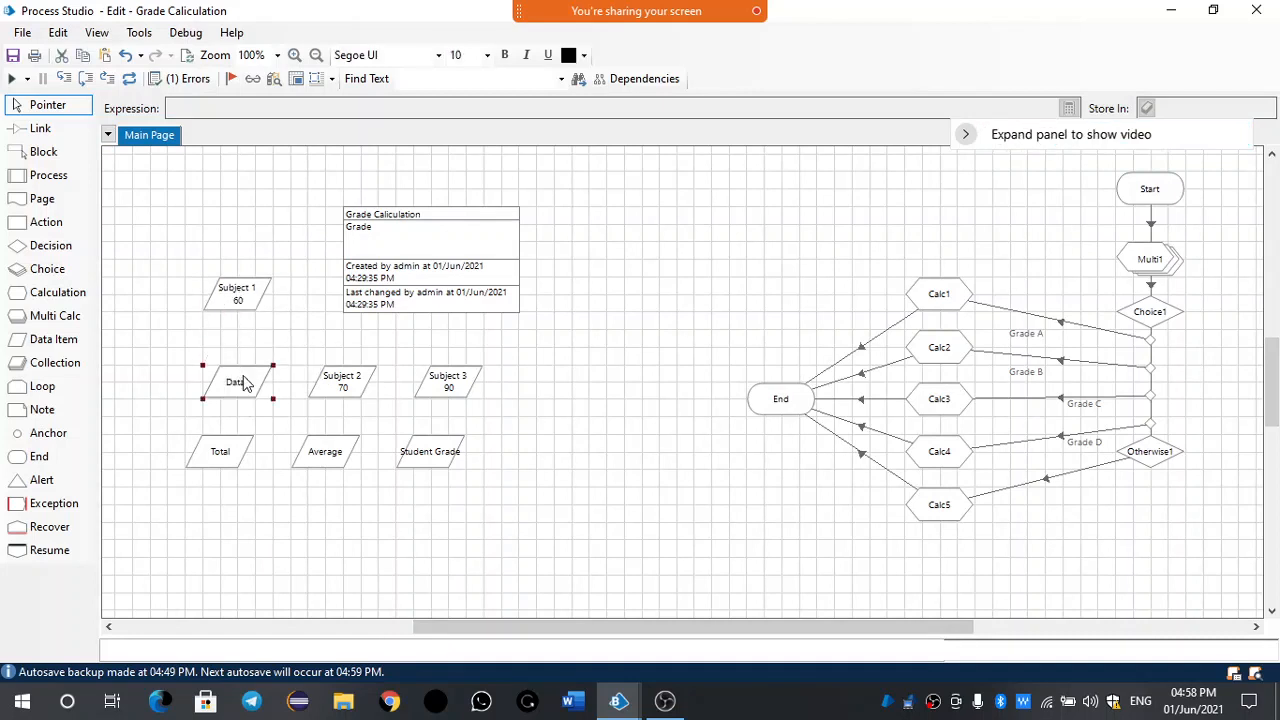
key(Delete)
drag(243, 303, 245, 397)
click(682, 479)
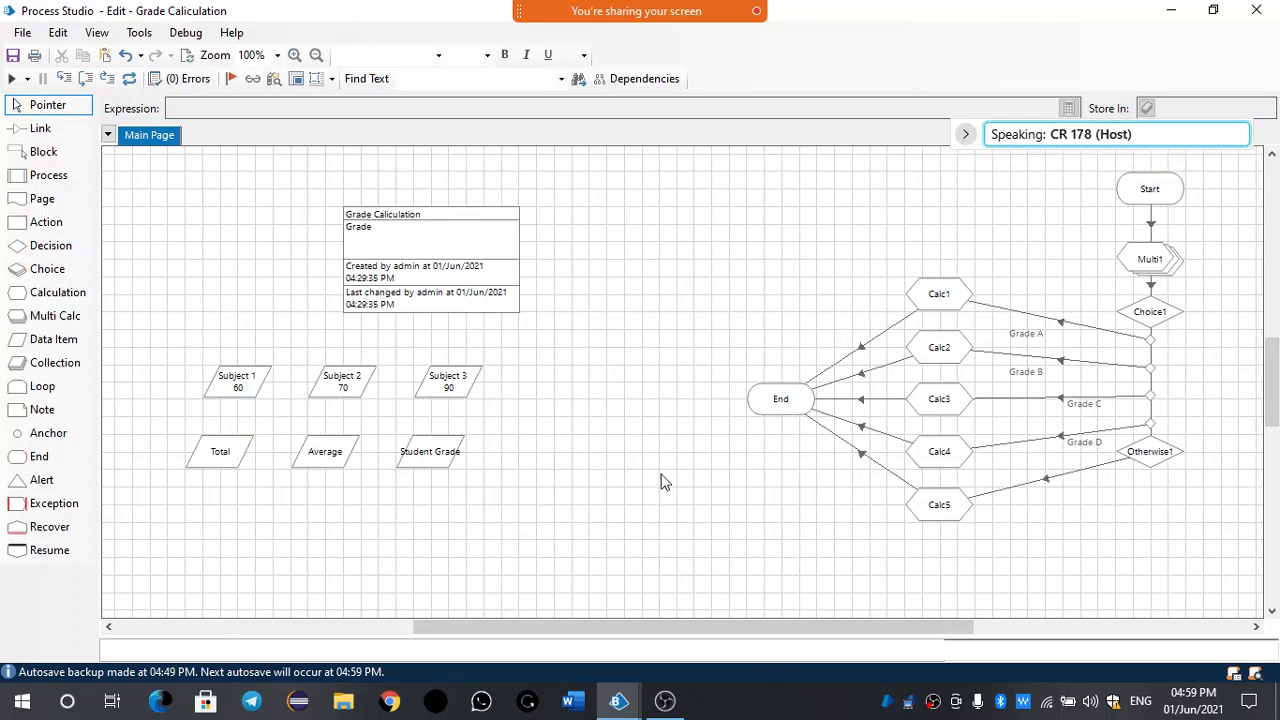
Run the Grade Calculation process through to its End stage.
click(13, 81)
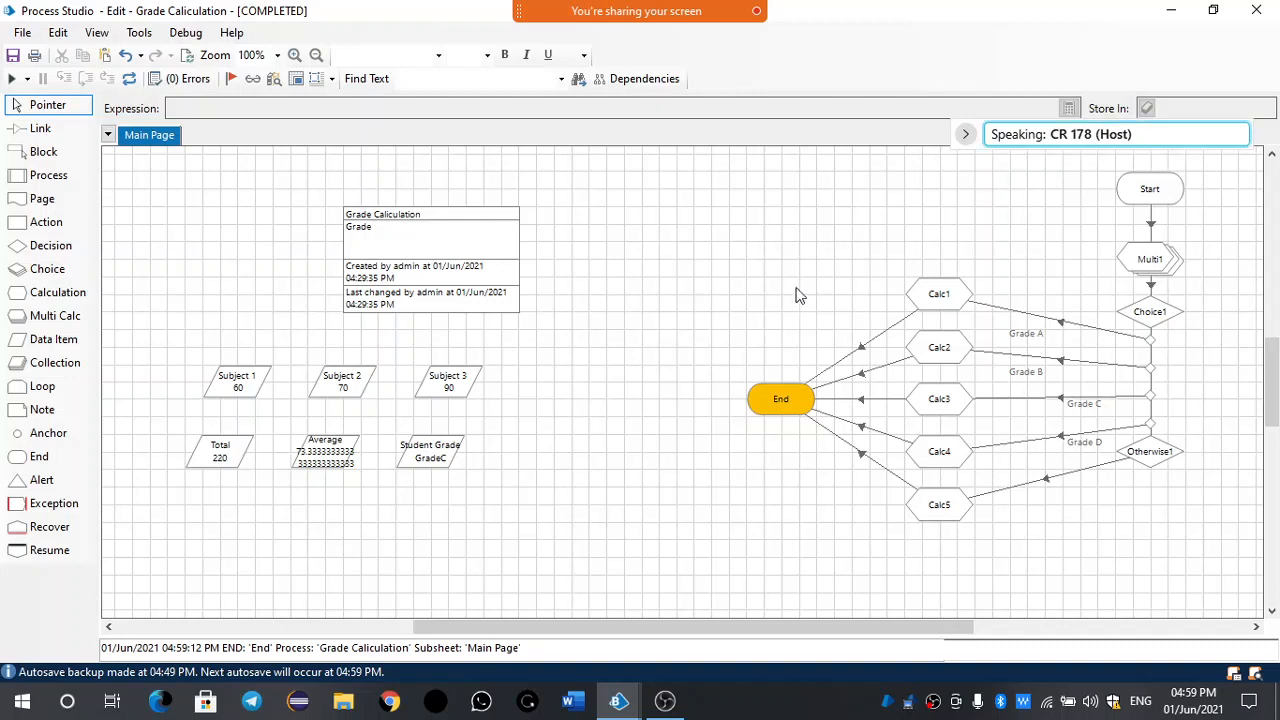
drag(726, 630, 823, 630)
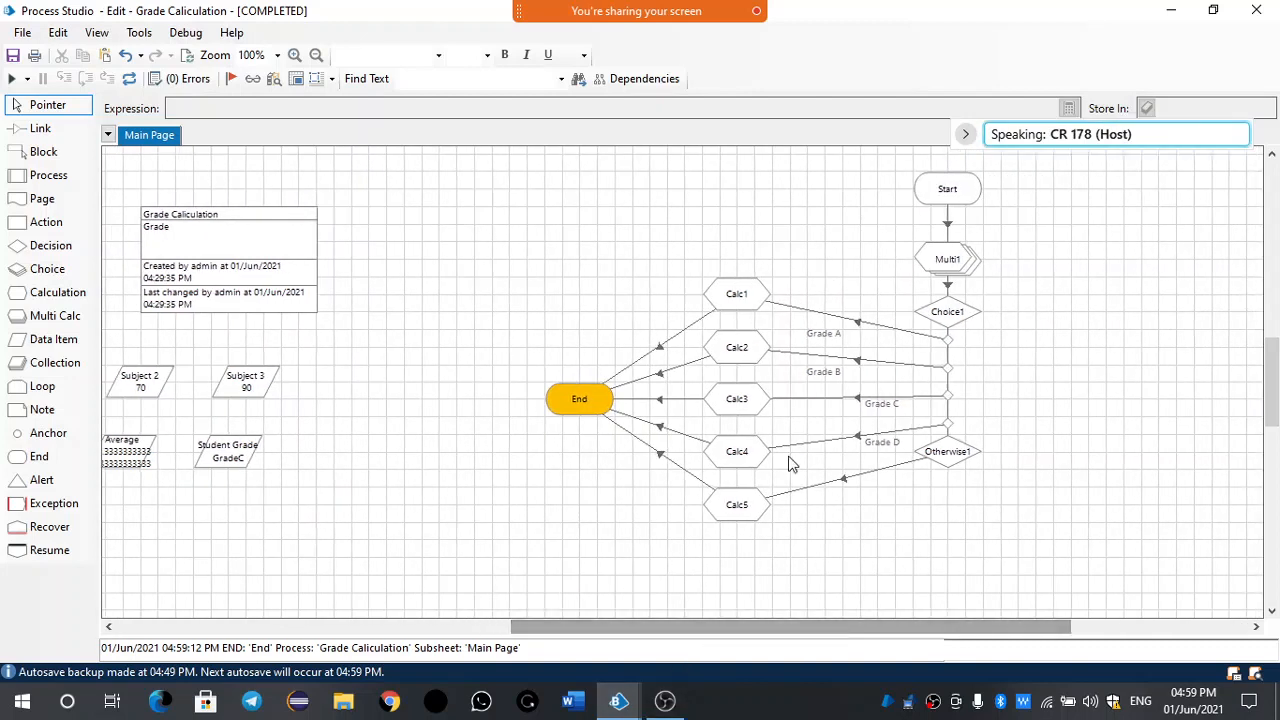
Review the expressions and result storage of the Multi1 and Calc1 stages without changing them.
double_click(967, 262)
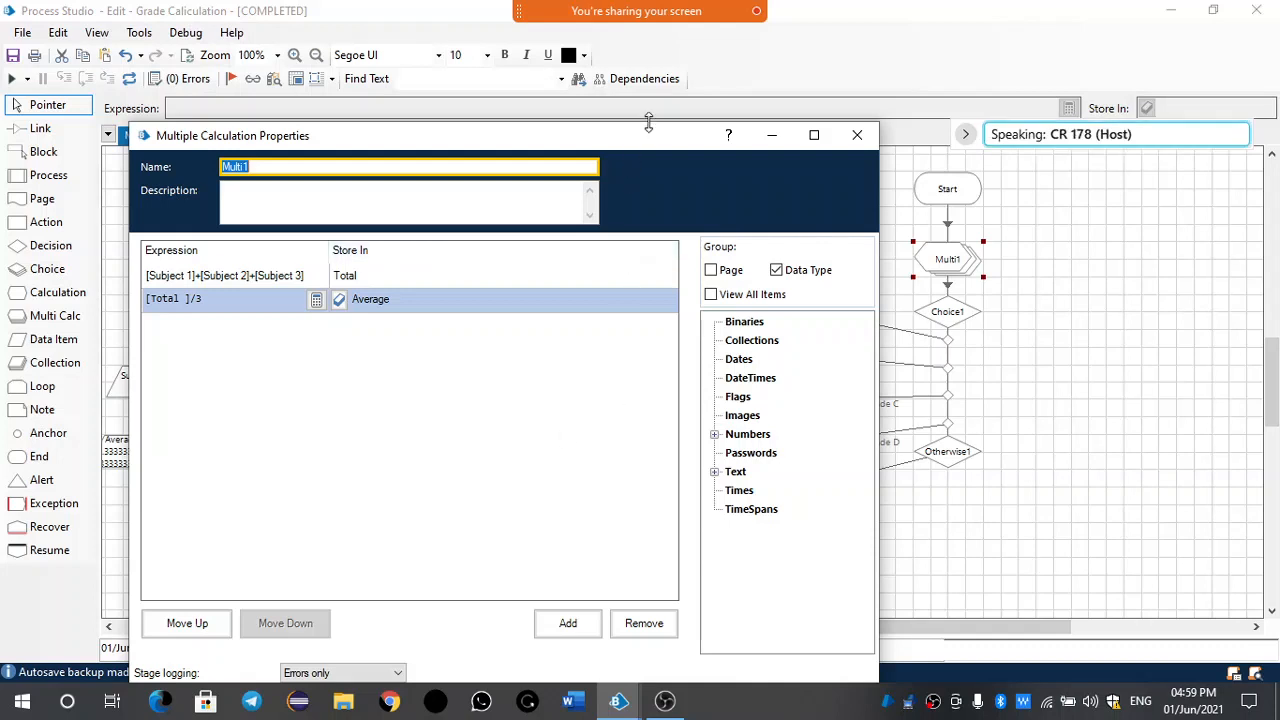
drag(650, 135, 641, 91)
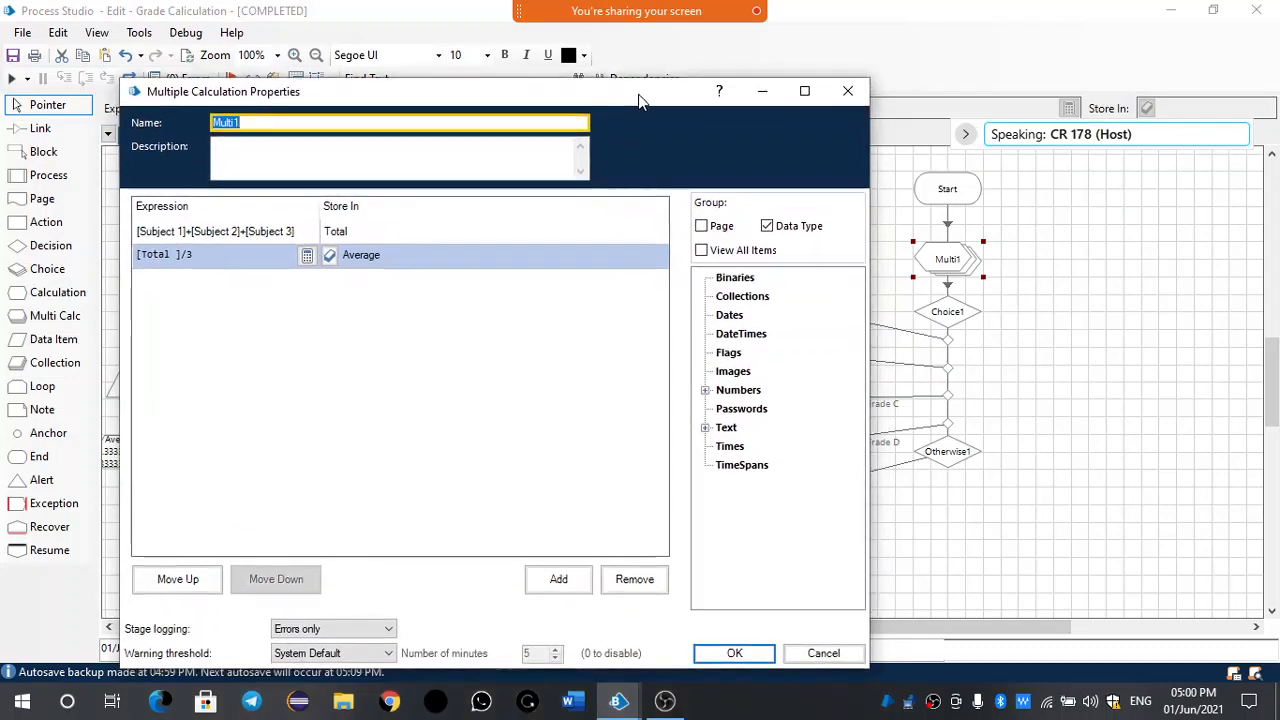
click(734, 653)
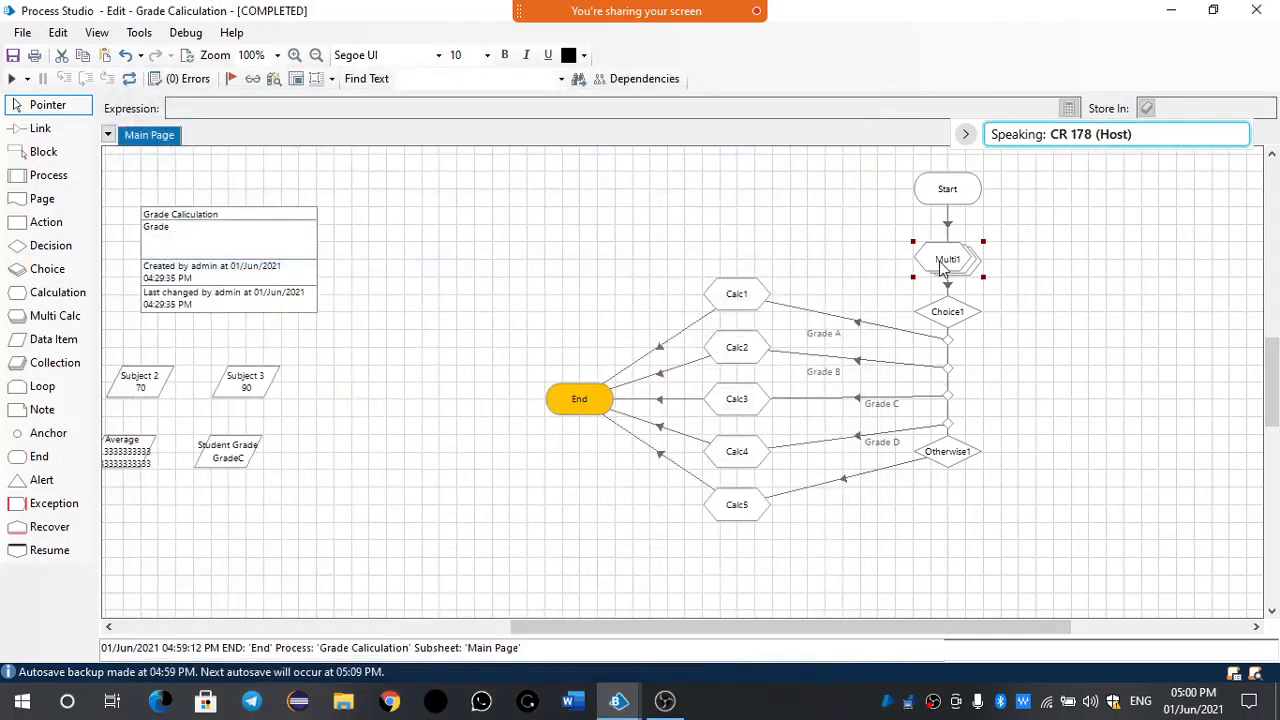
double_click(940, 268)
click(880, 134)
double_click(740, 294)
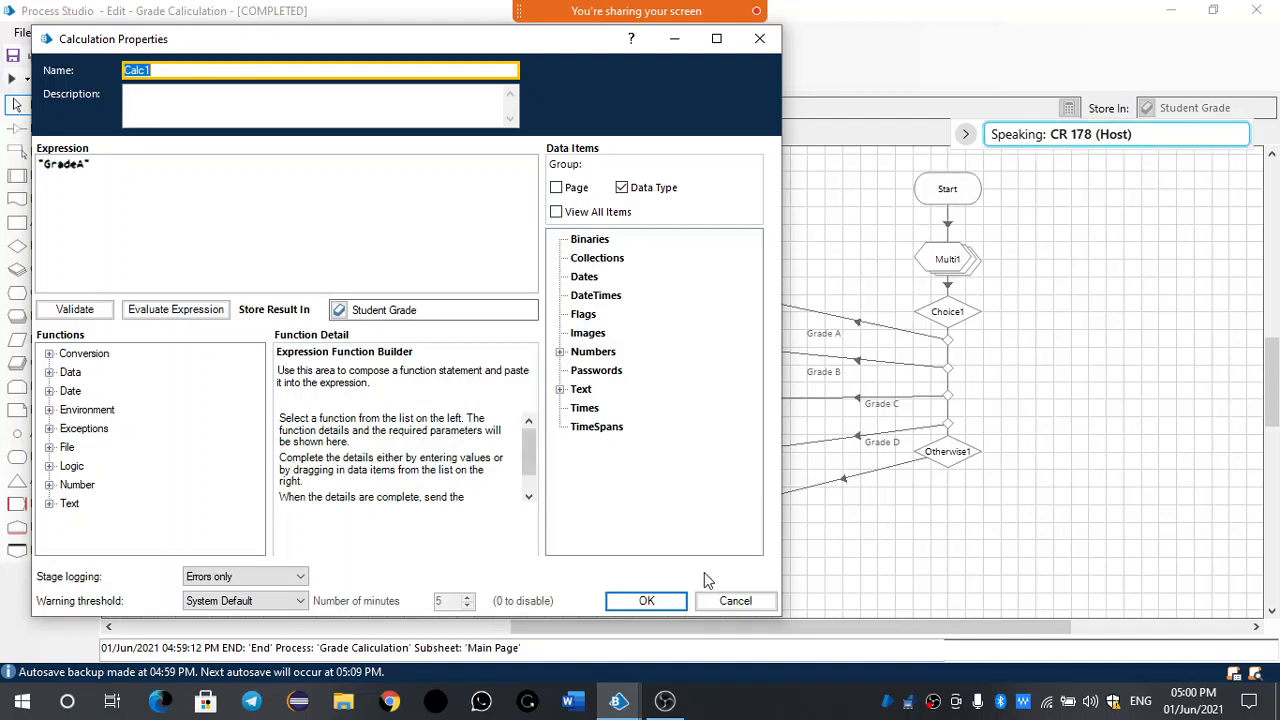
click(614, 609)
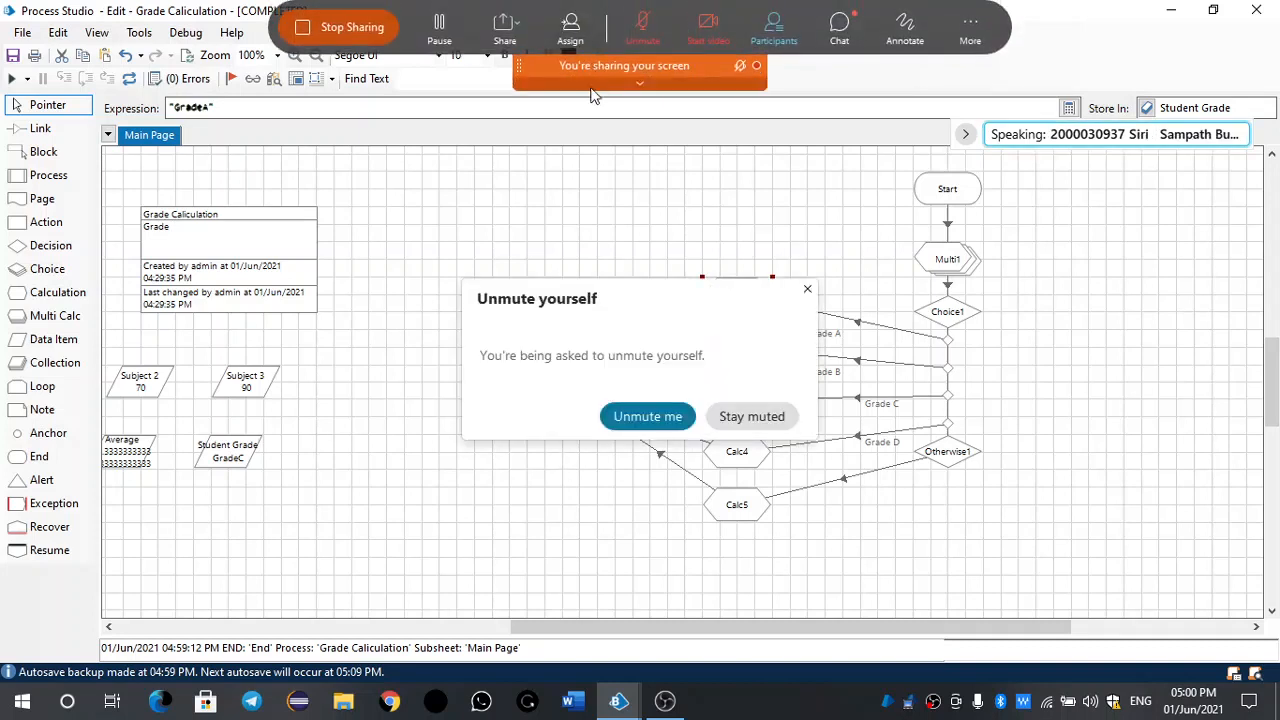
Accept the request to unmute the microphone in the online meeting, and stop sharing the screen.
click(657, 424)
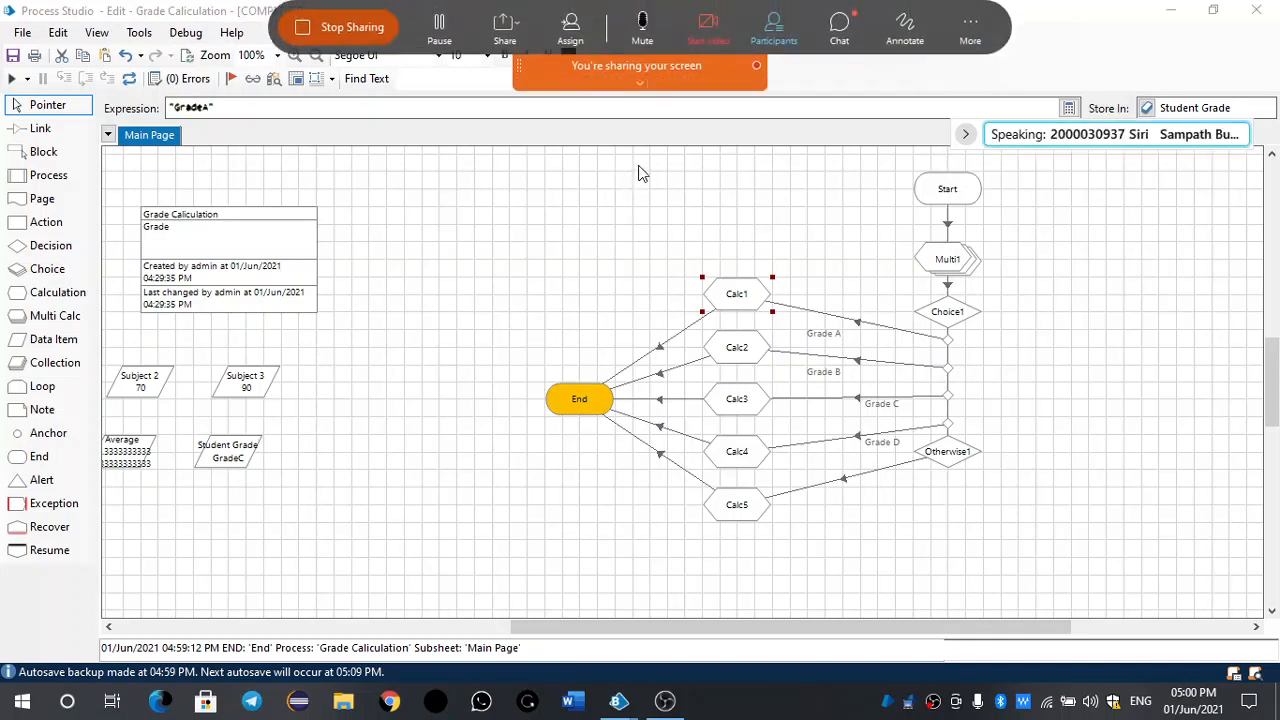
click(588, 255)
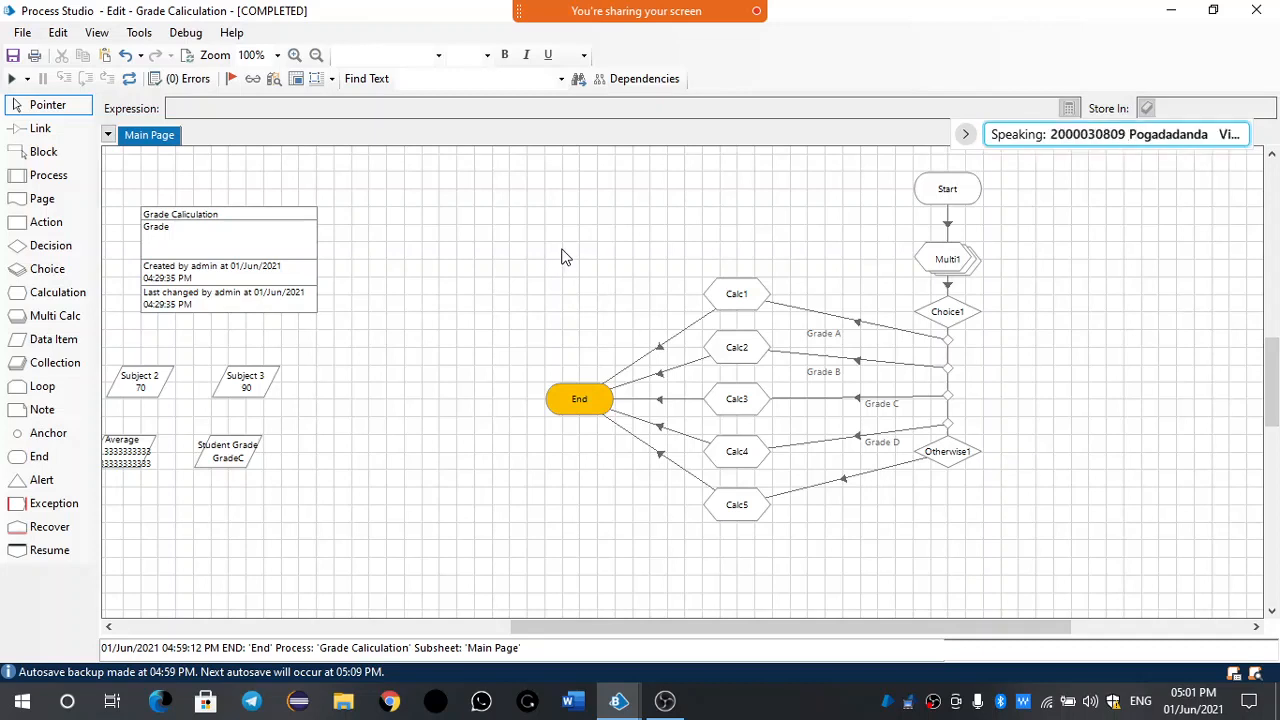
mouse_move(662, 10)
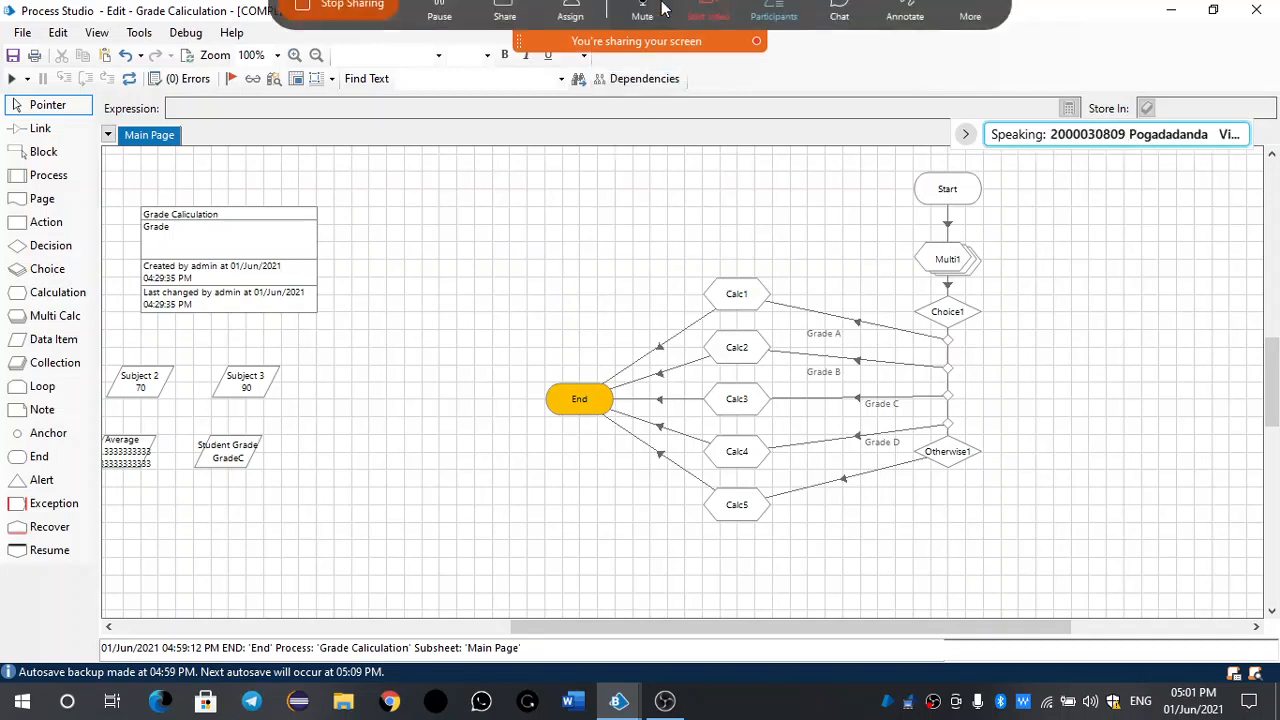
click(503, 32)
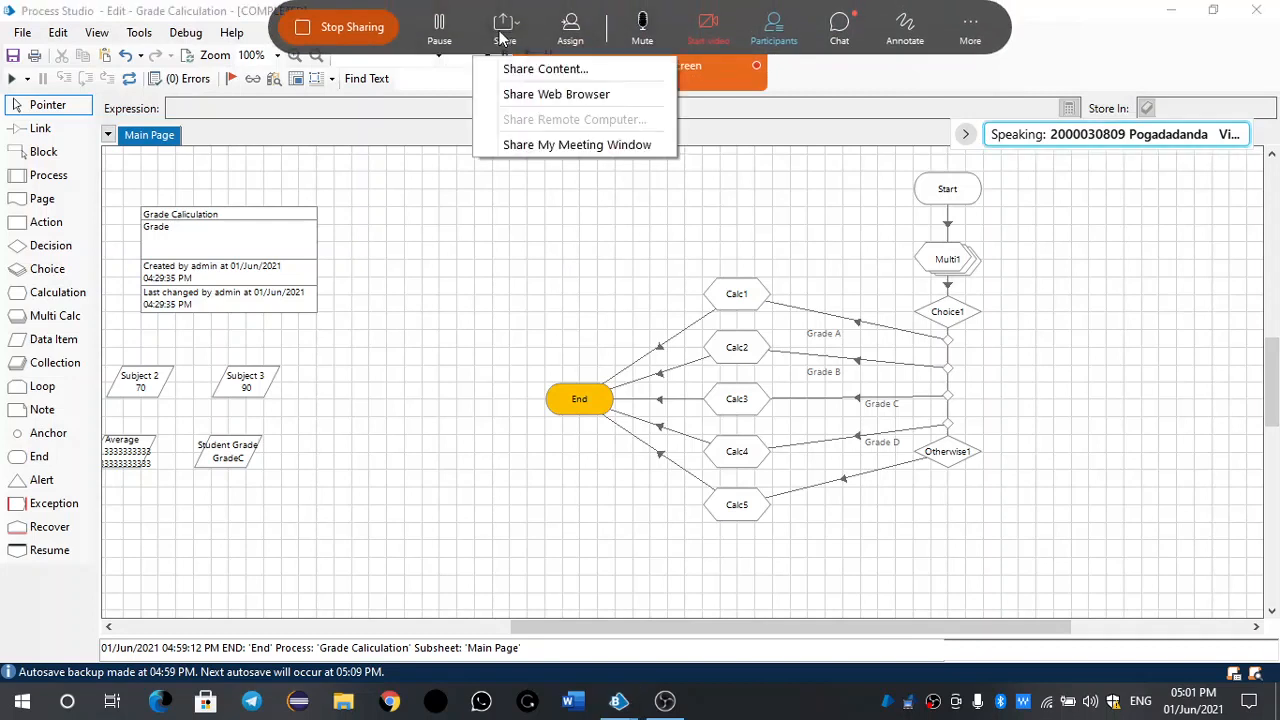
click(503, 38)
click(504, 38)
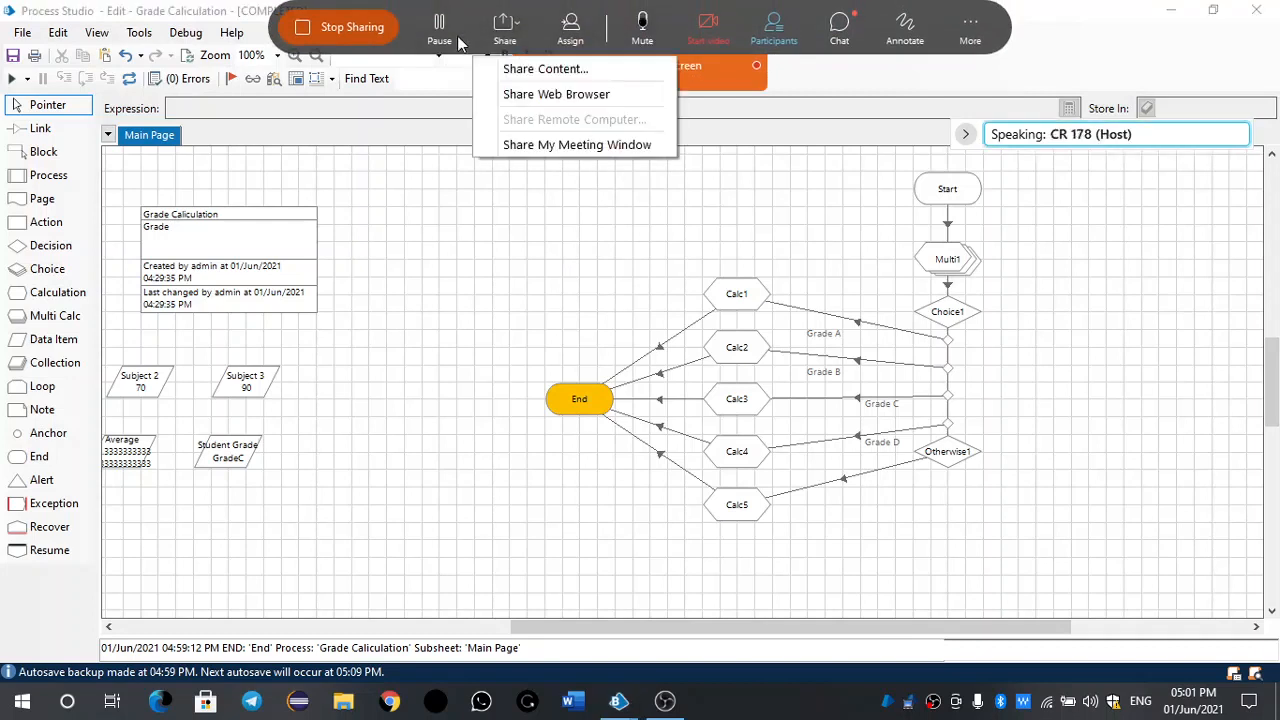
click(443, 36)
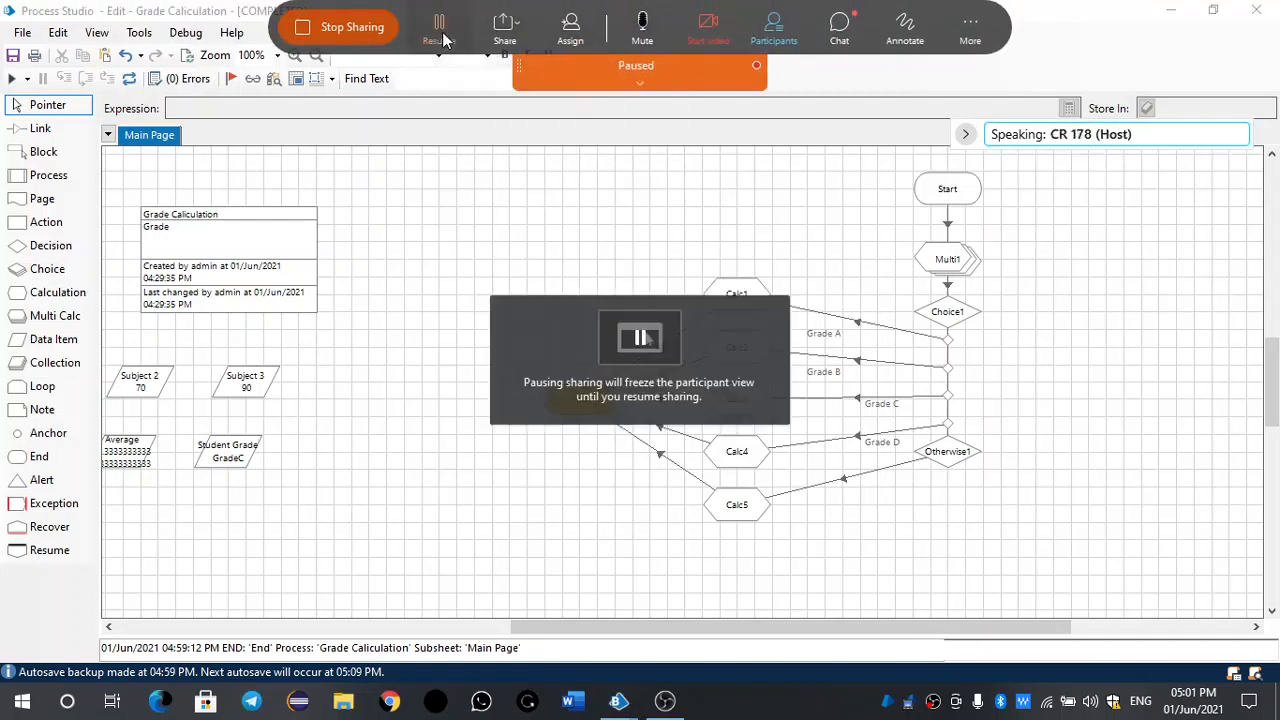
click(982, 40)
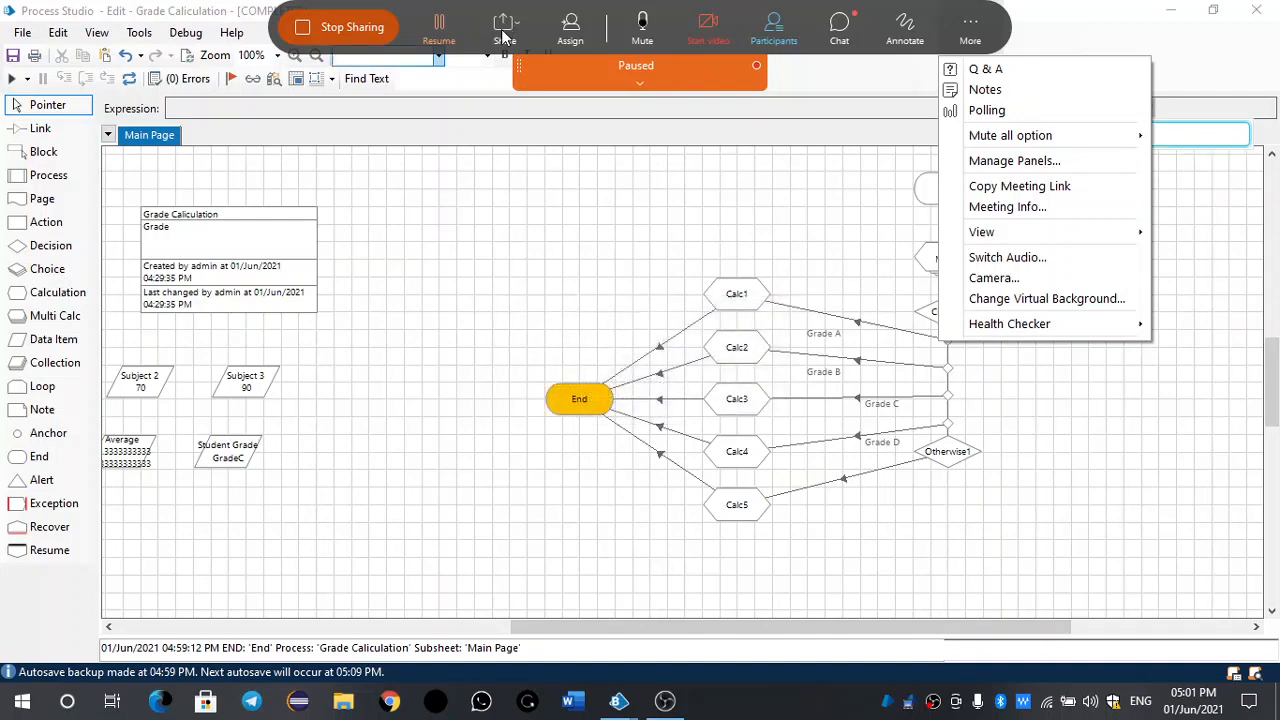
click(340, 28)
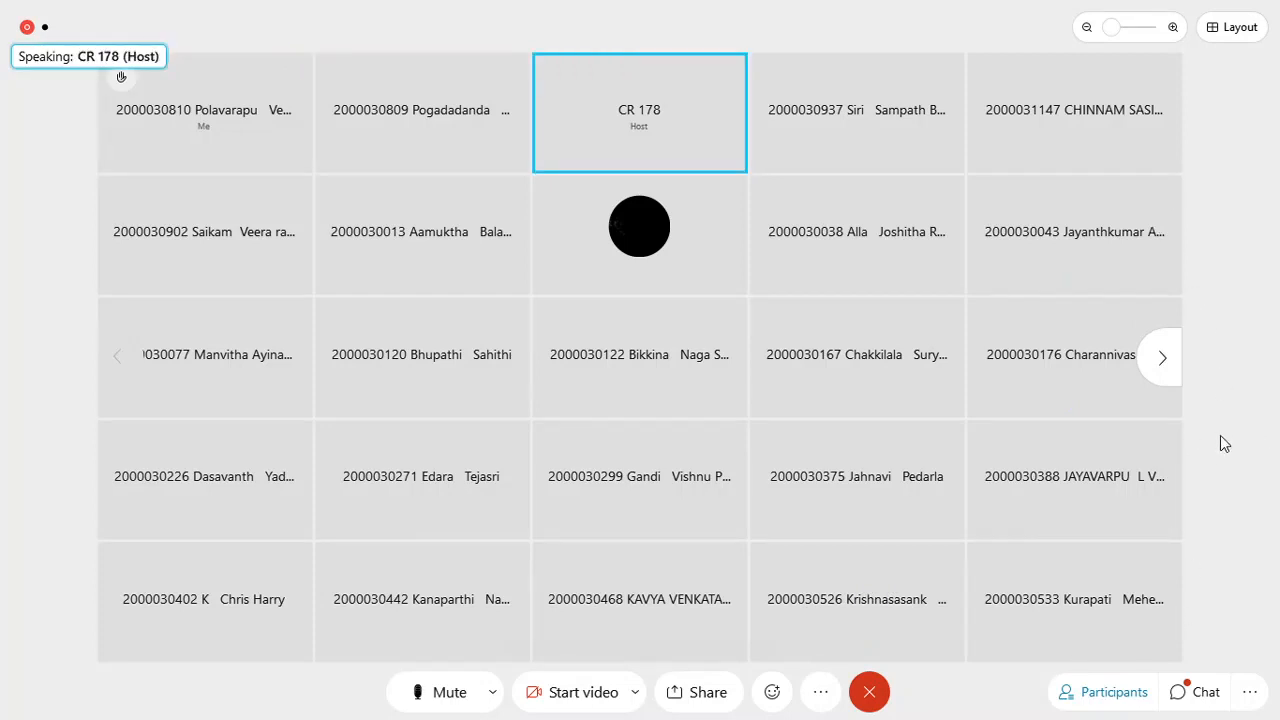
click(1247, 696)
click(1245, 694)
click(818, 692)
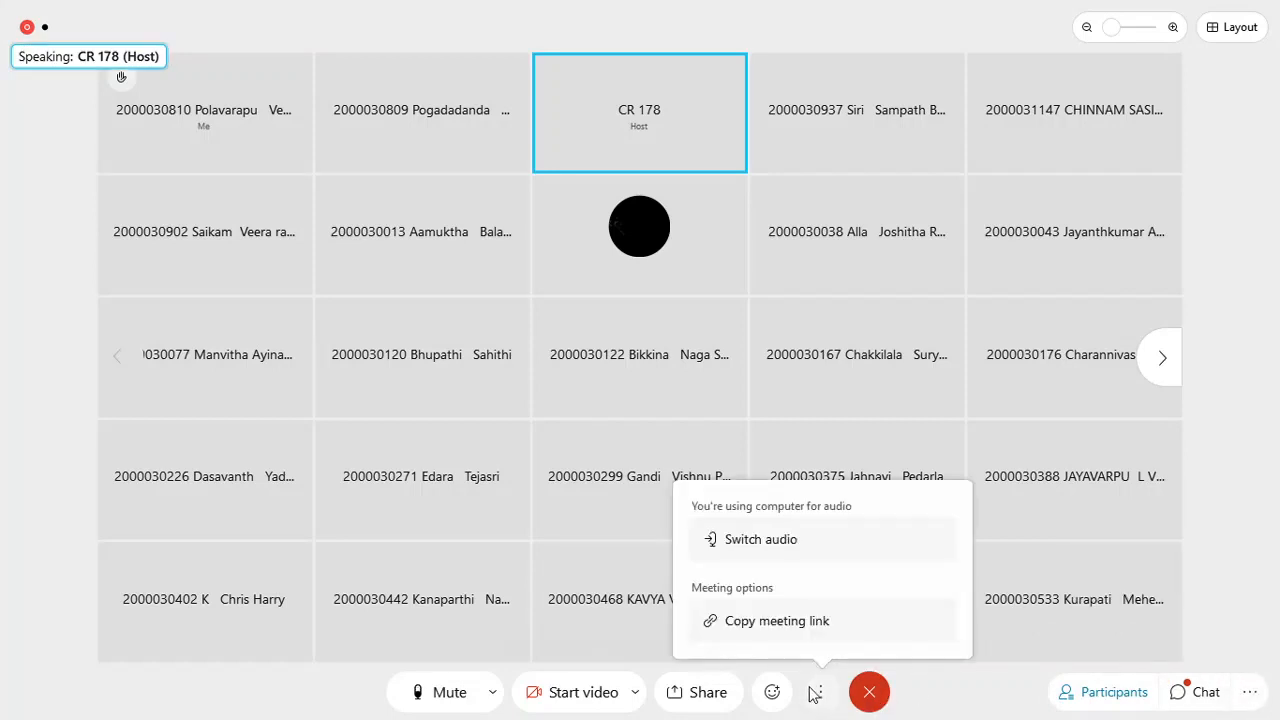
click(815, 693)
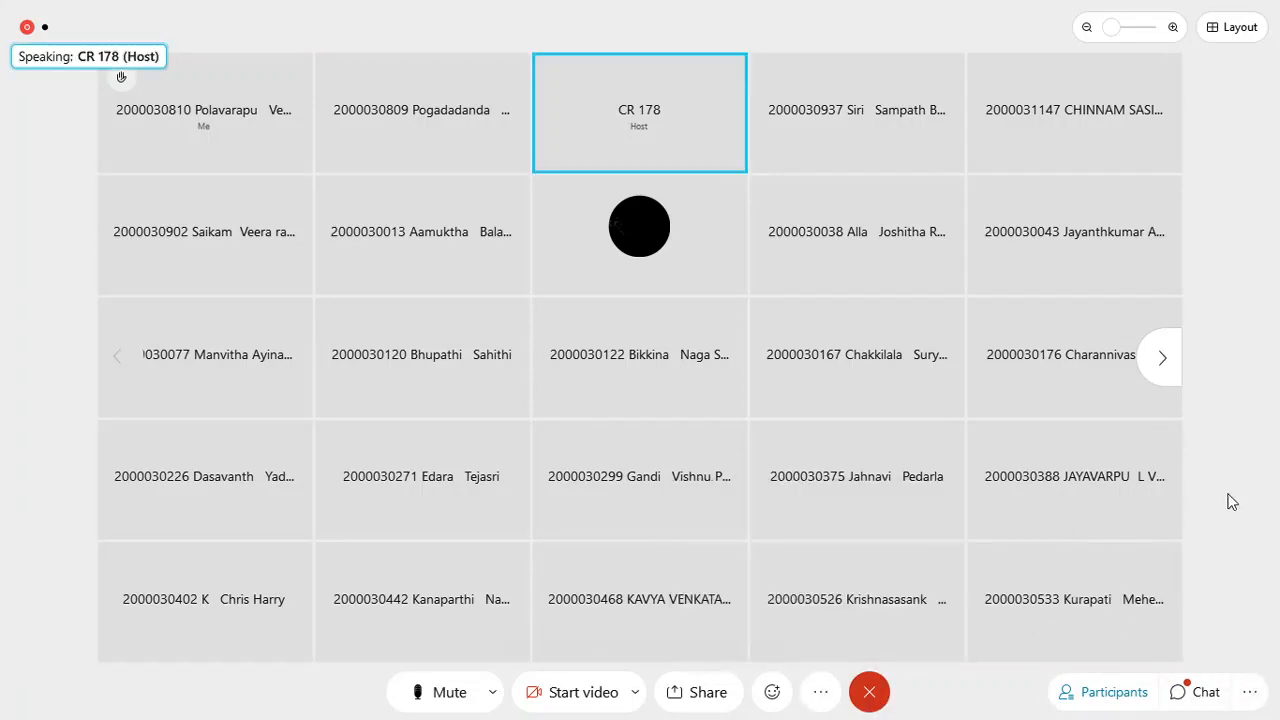
Switch from the meeting window to OBS Studio.
key(alt+Tab)
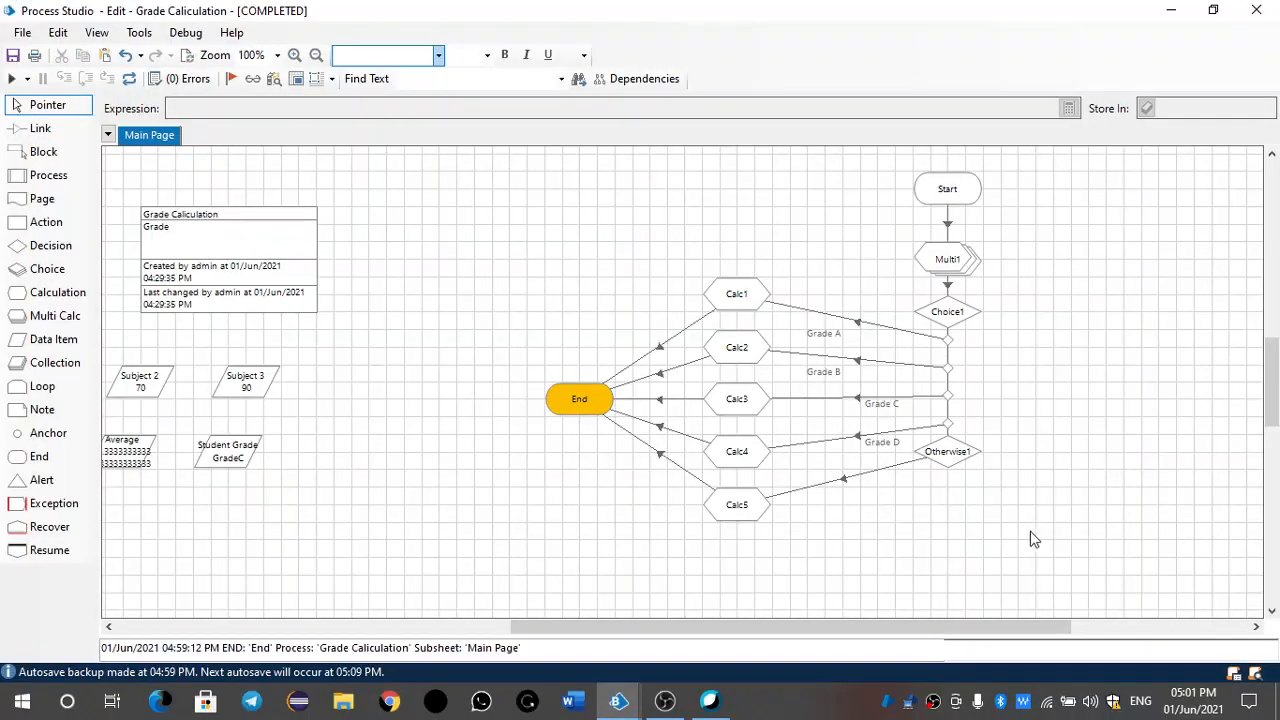
click(668, 702)
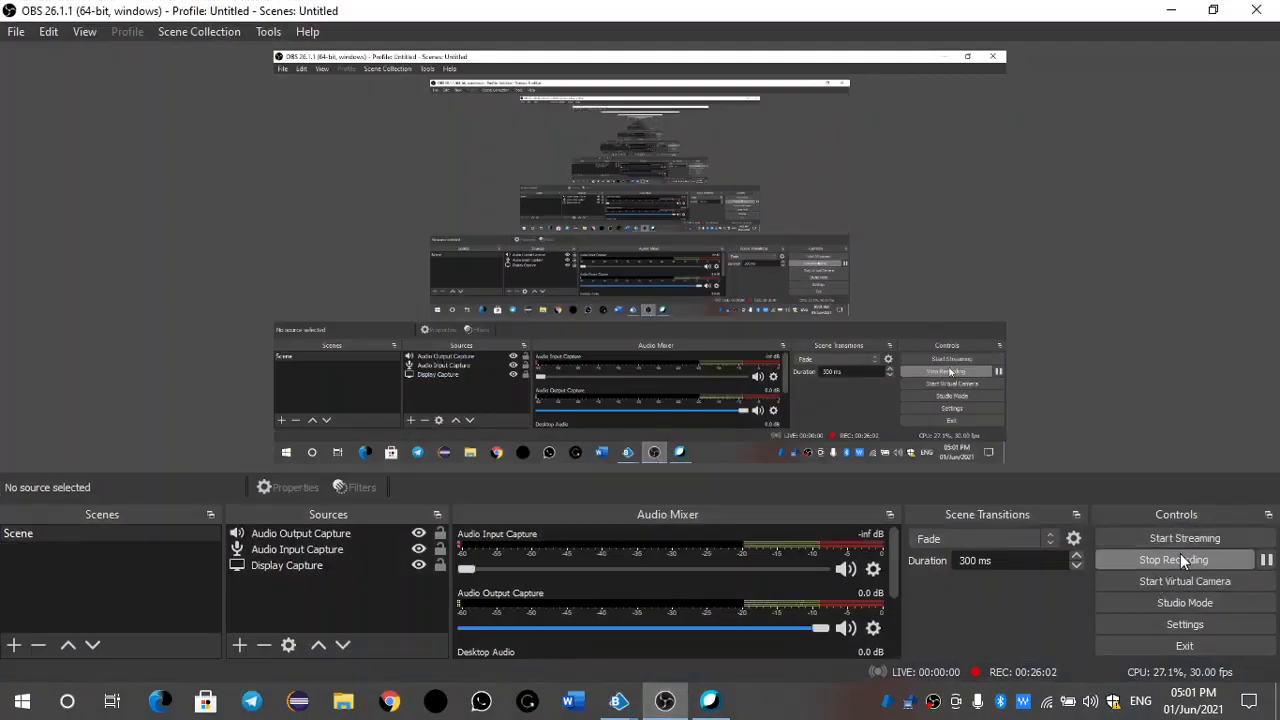